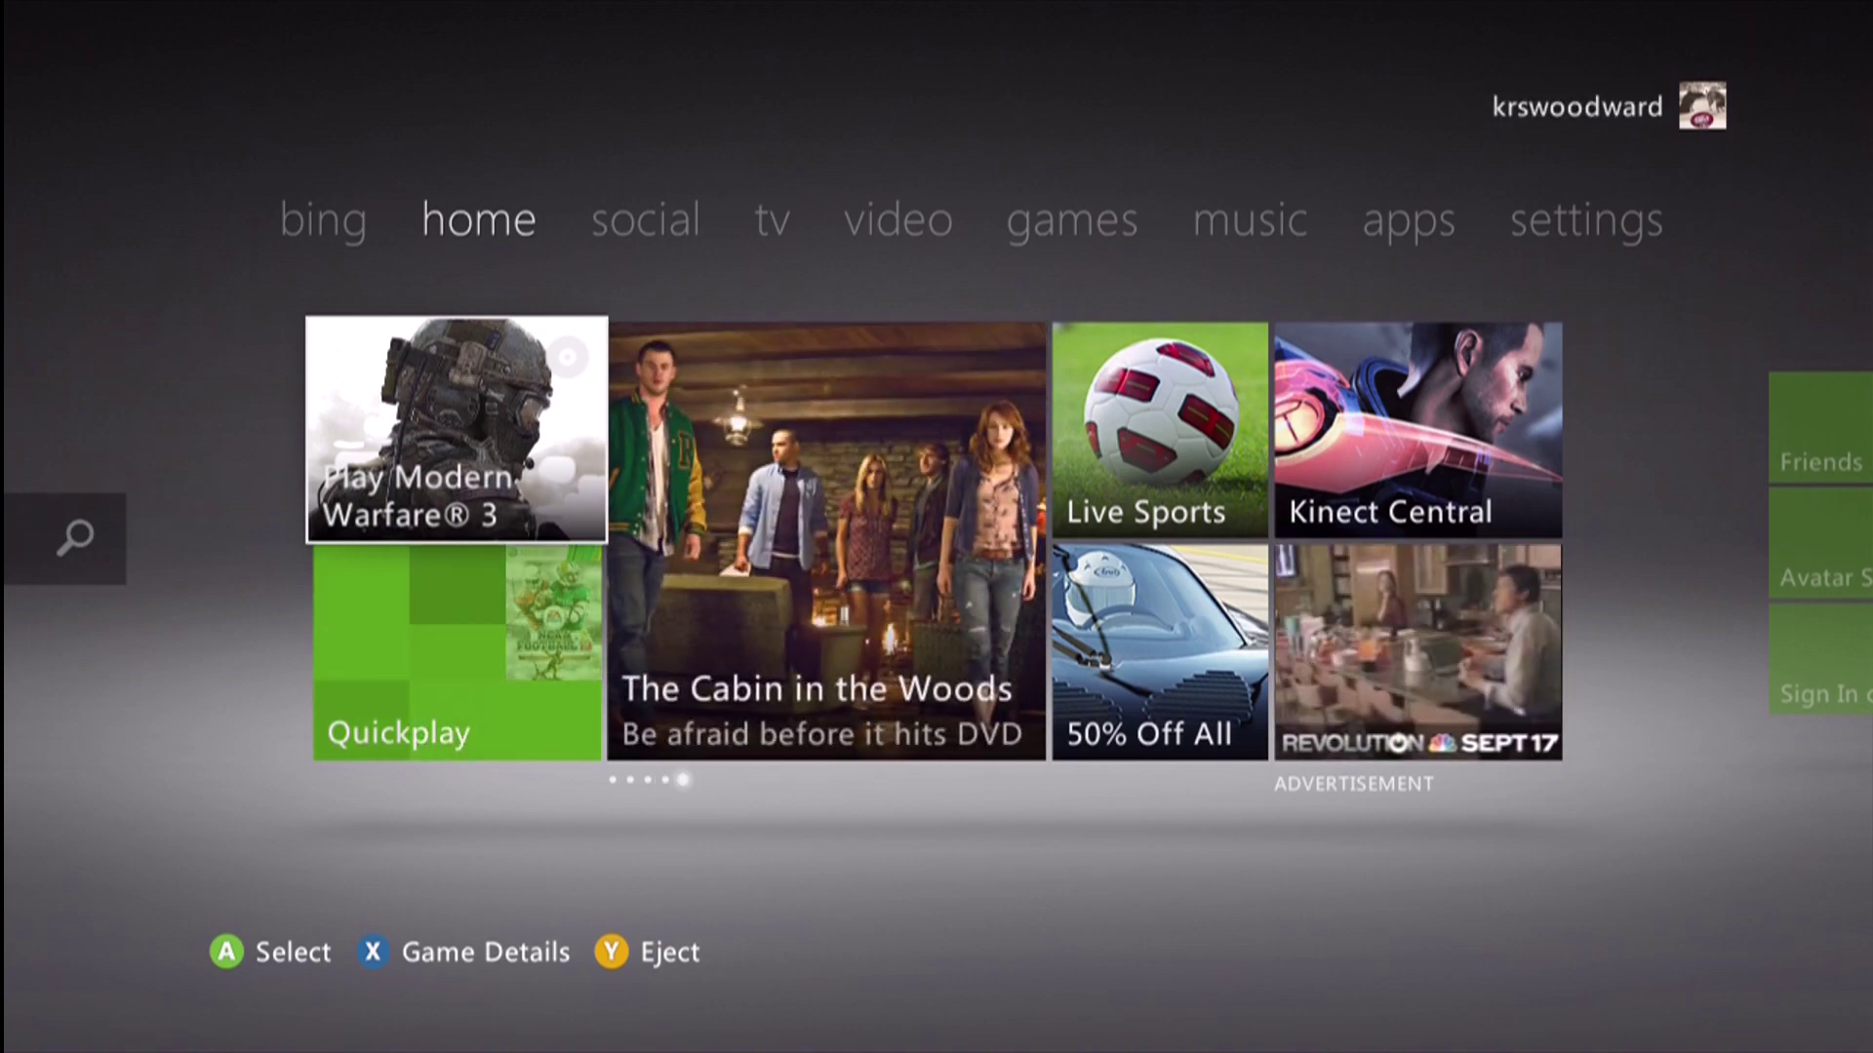
Go to Settings > System > Storage and check the Memory Unit shows 0 KB in every category.
key(Right)
key(Right)
key(Right)
key(Right)
key(Right)
key(Right)
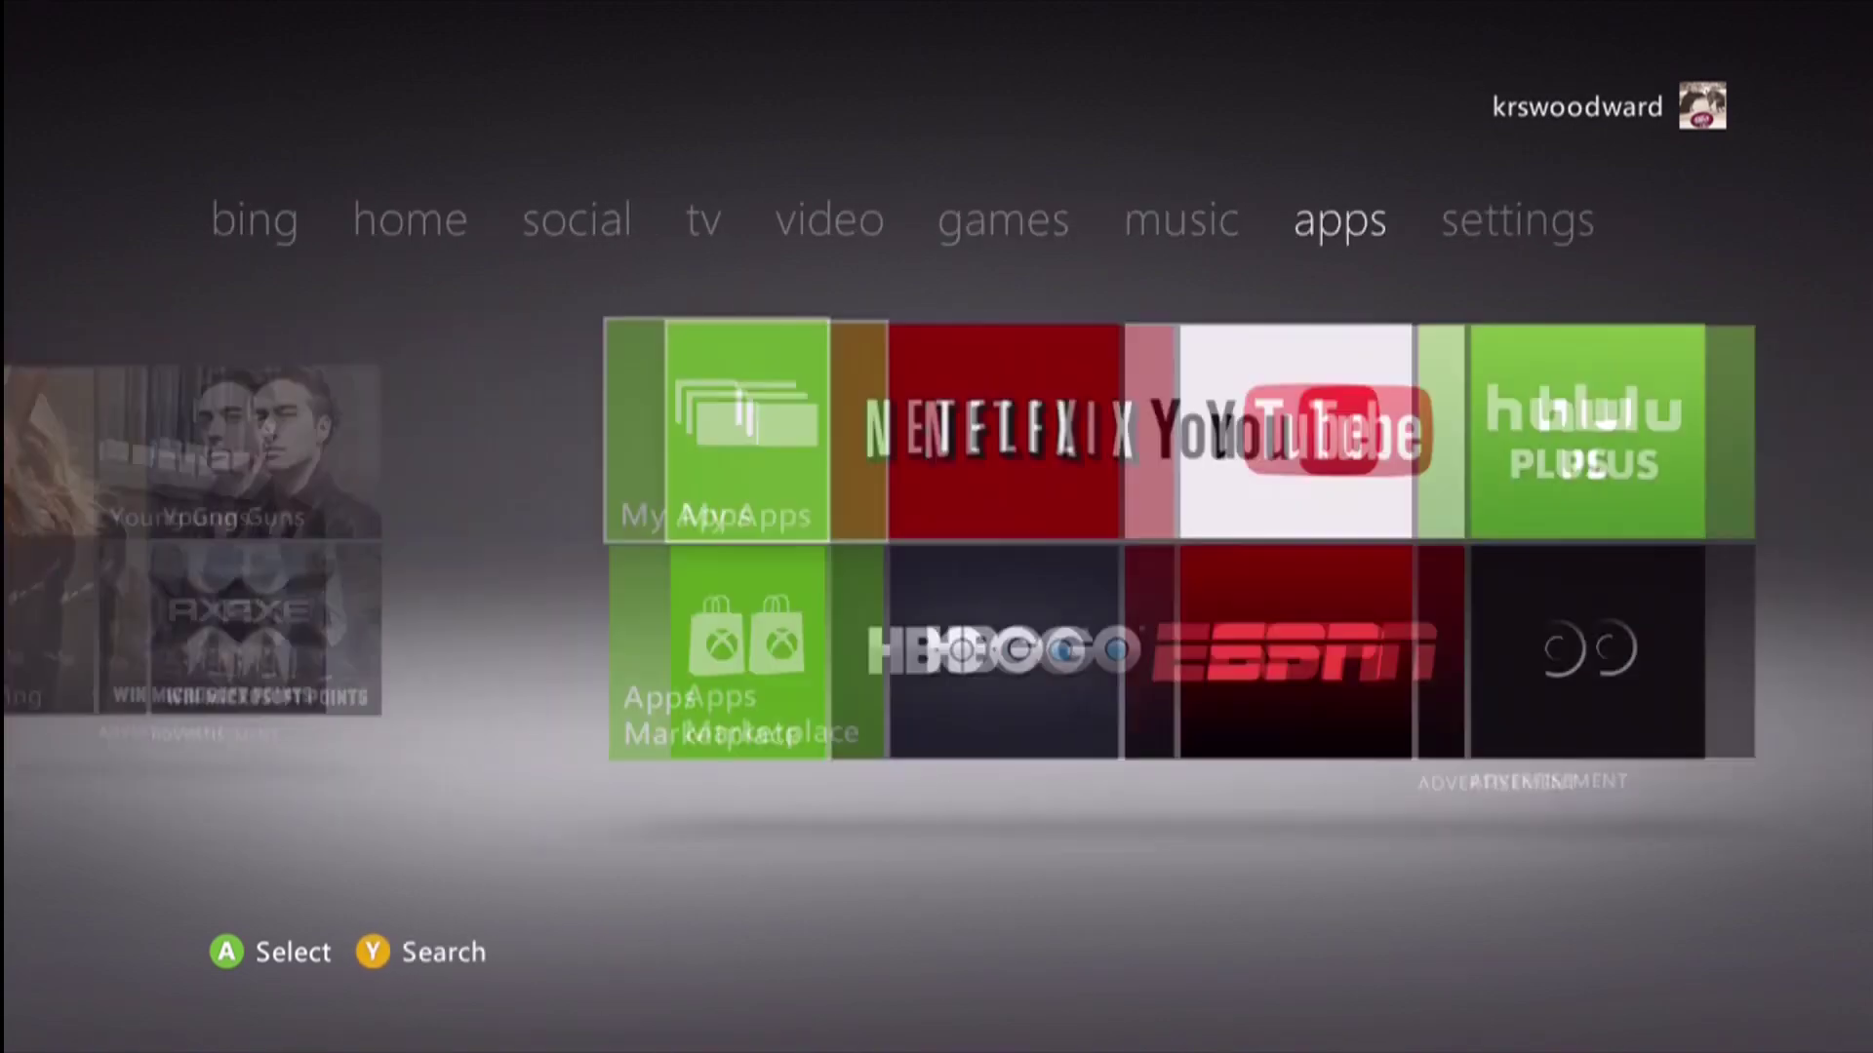
key(Right)
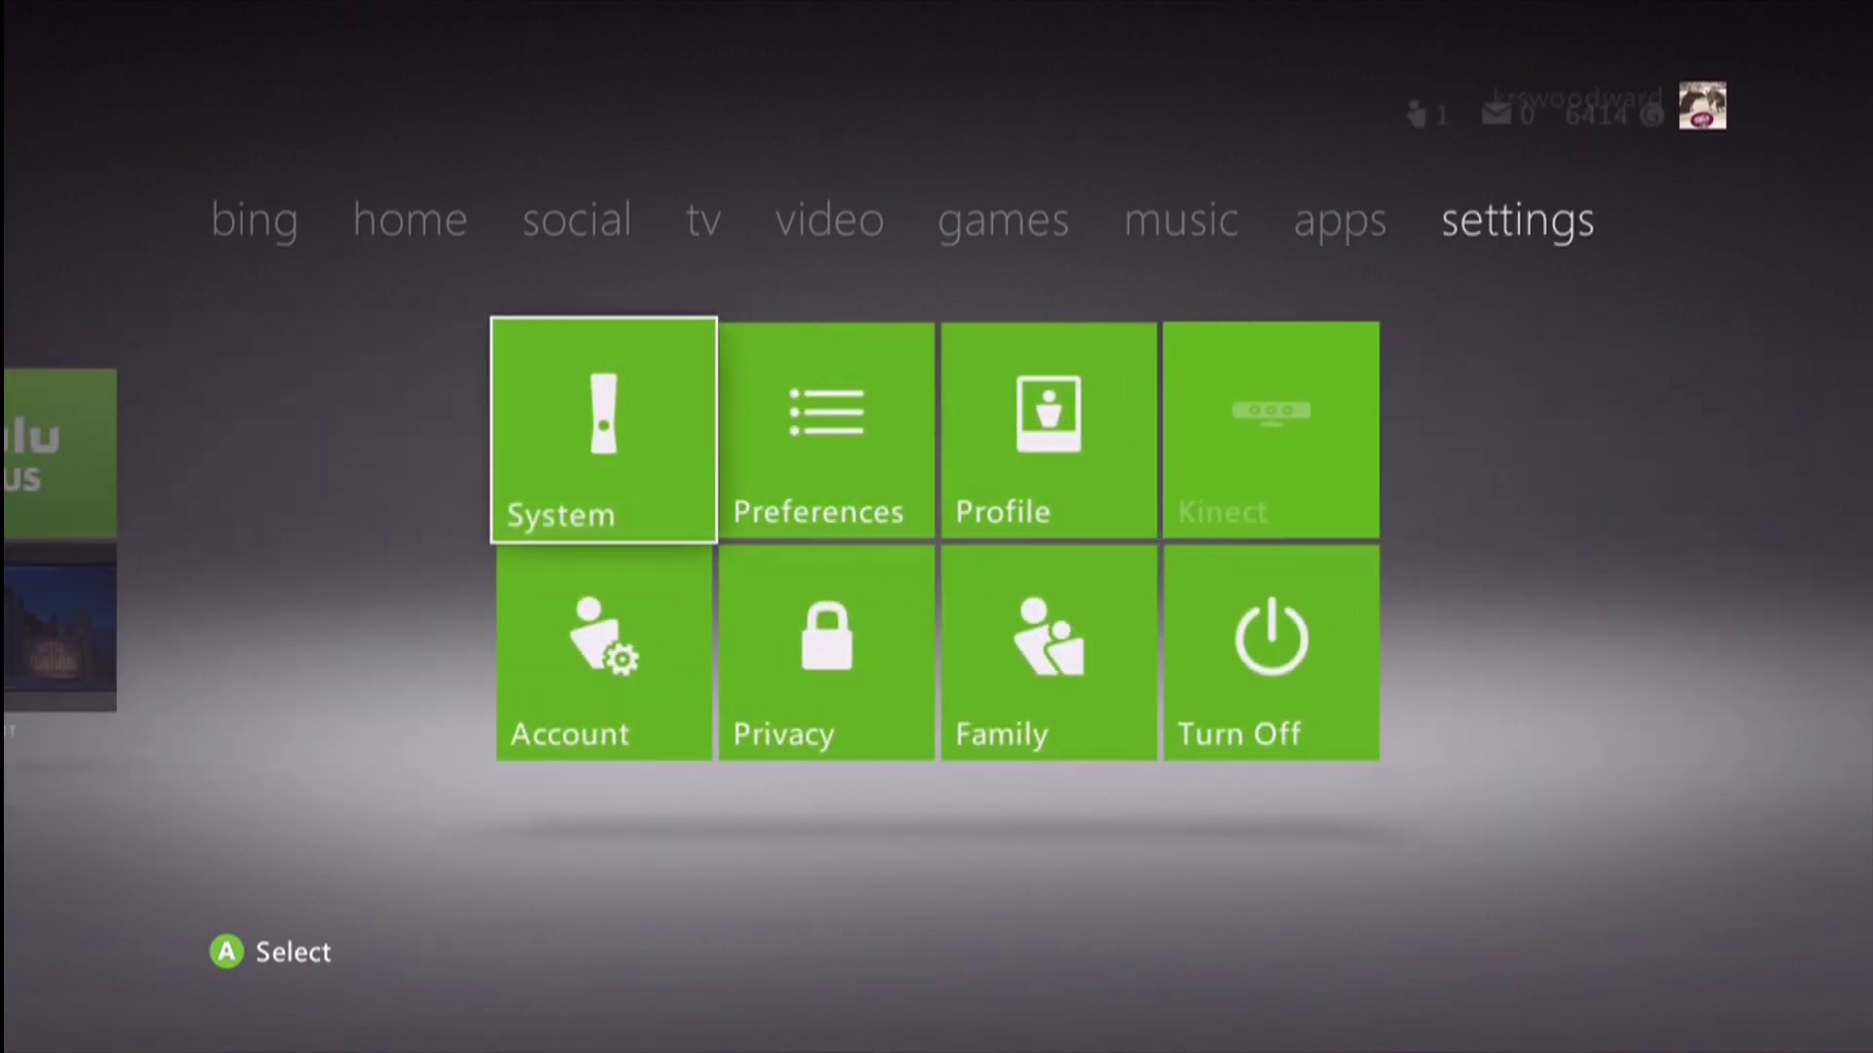
key(Return)
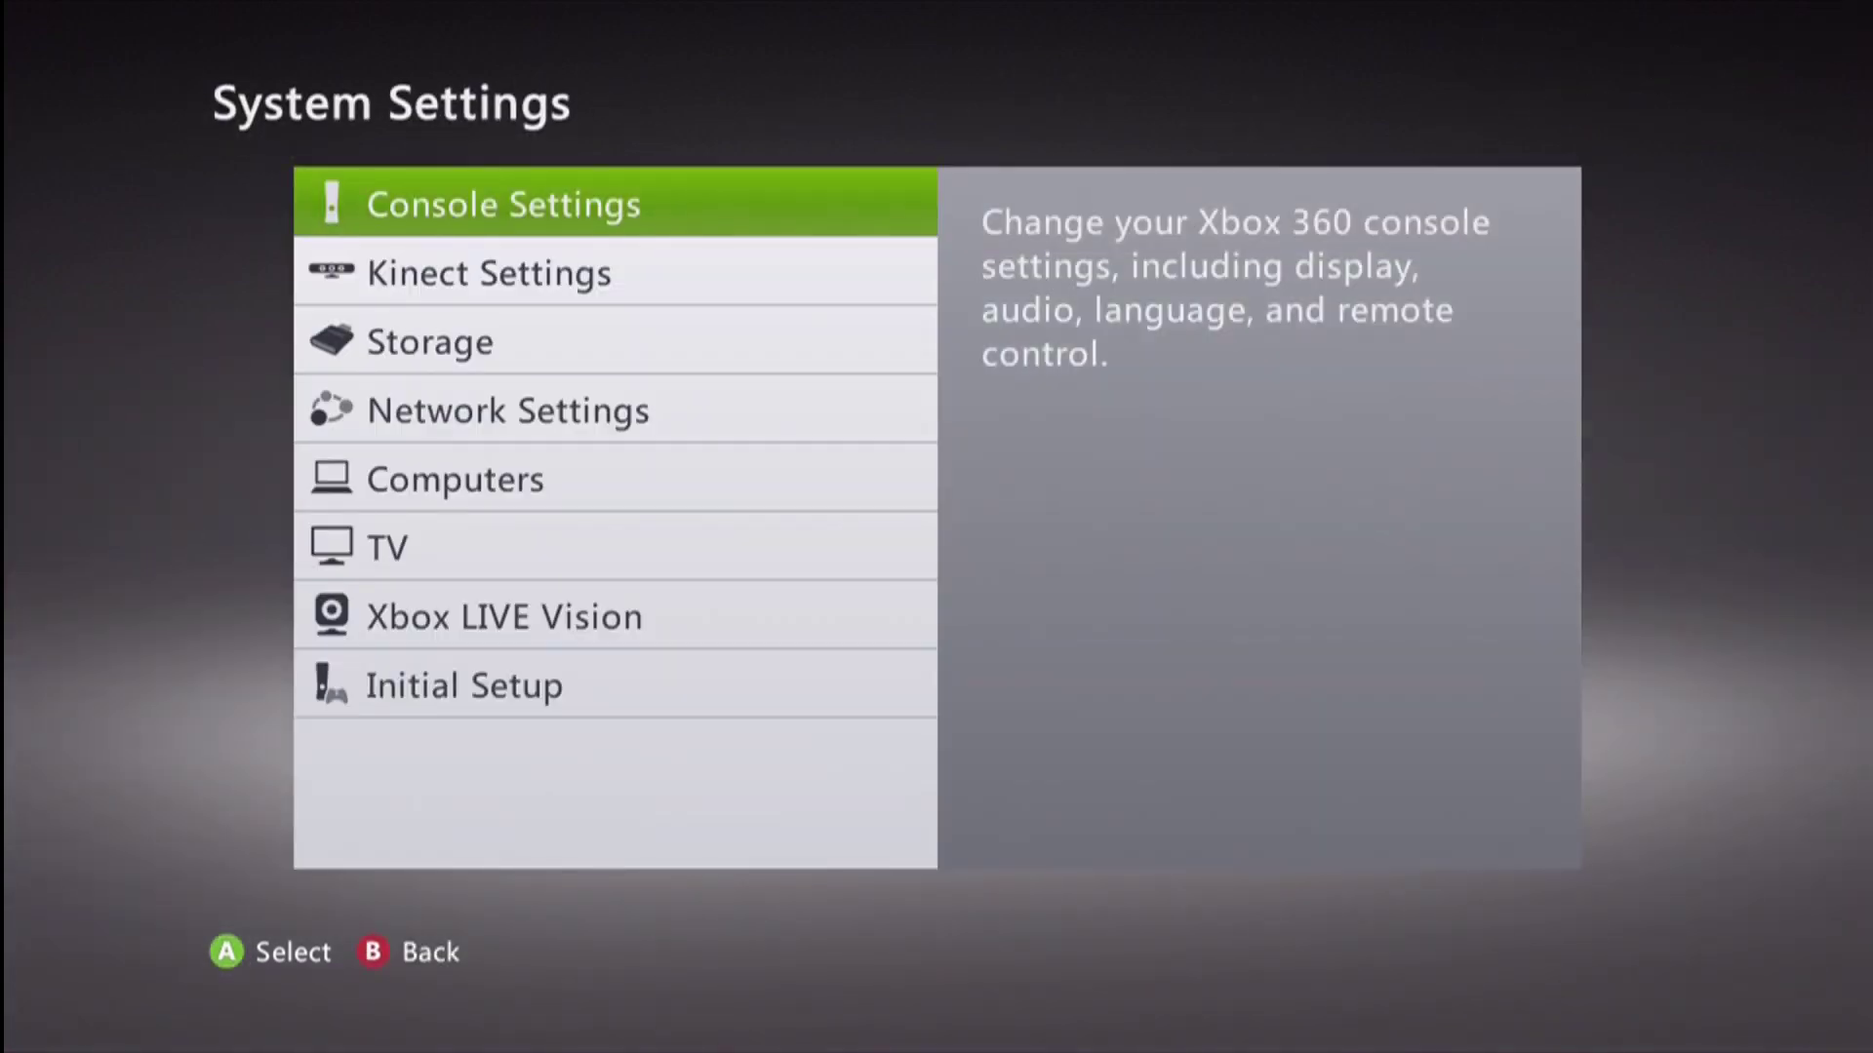
key(Down)
key(Down)
key(Return)
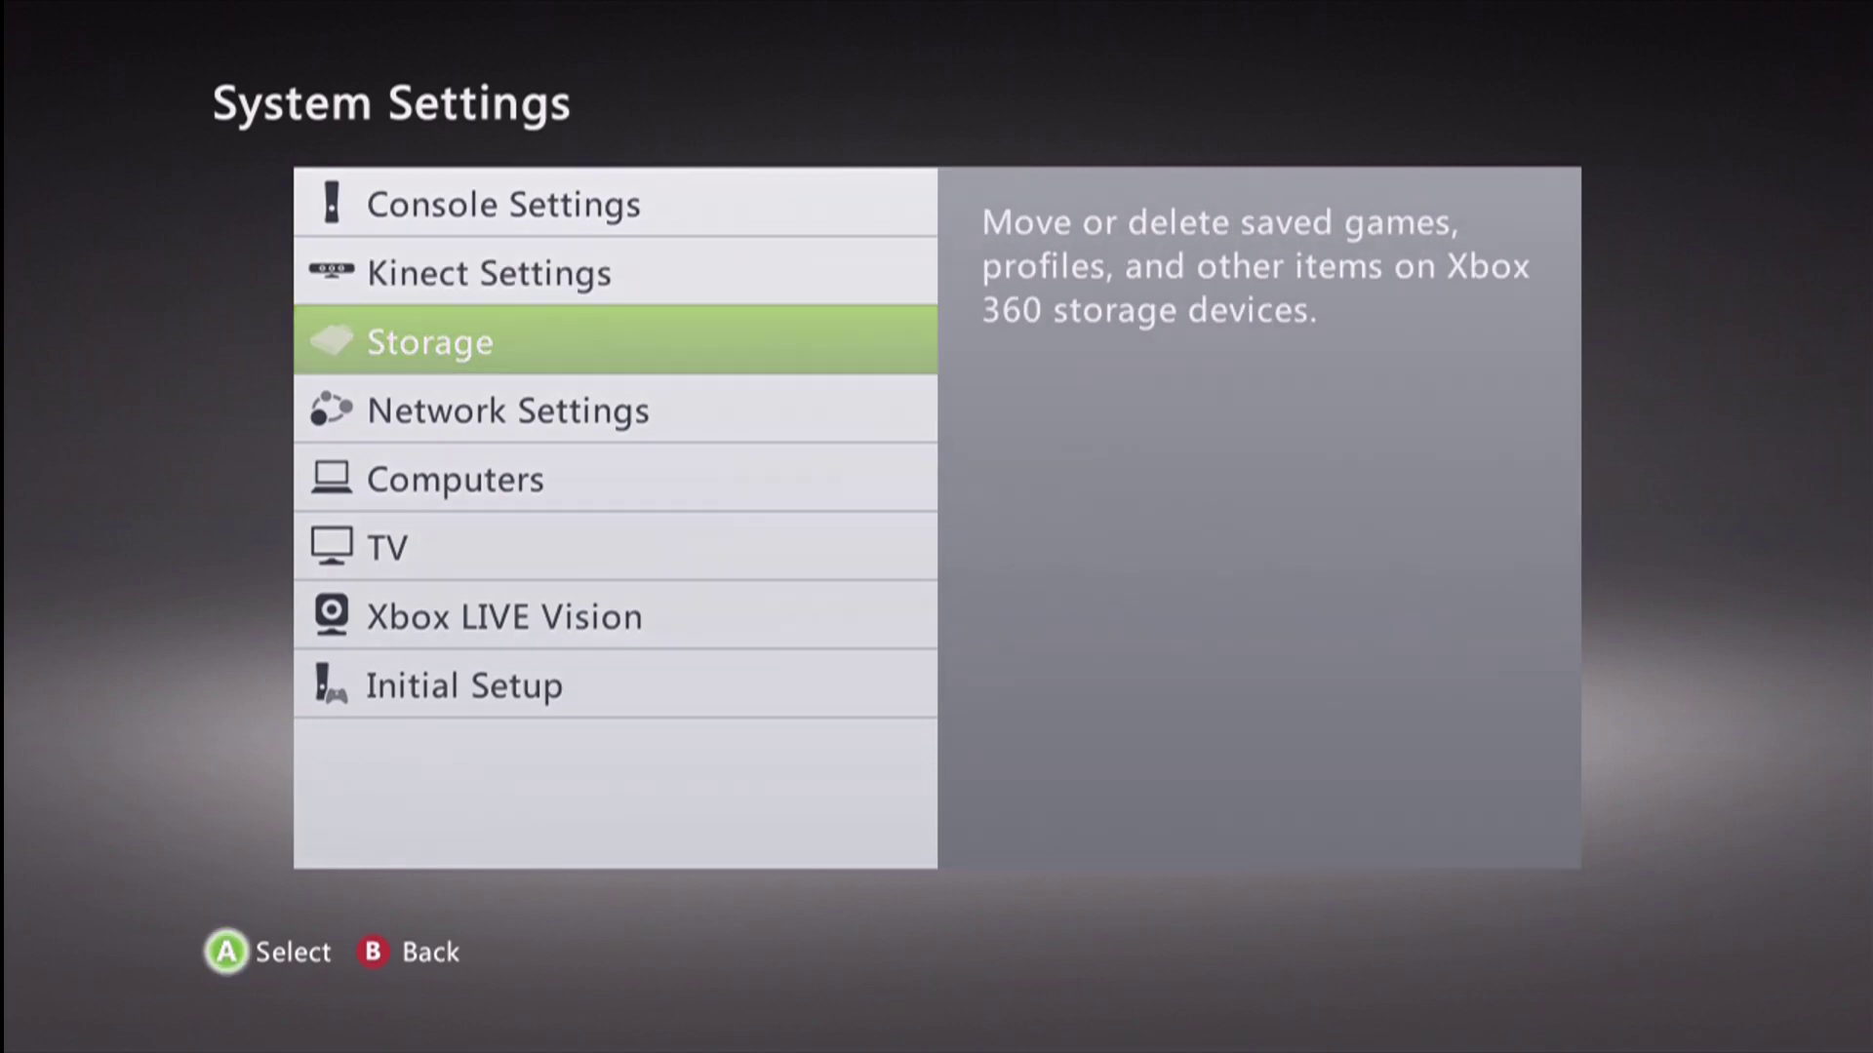
key(Down)
key(Down)
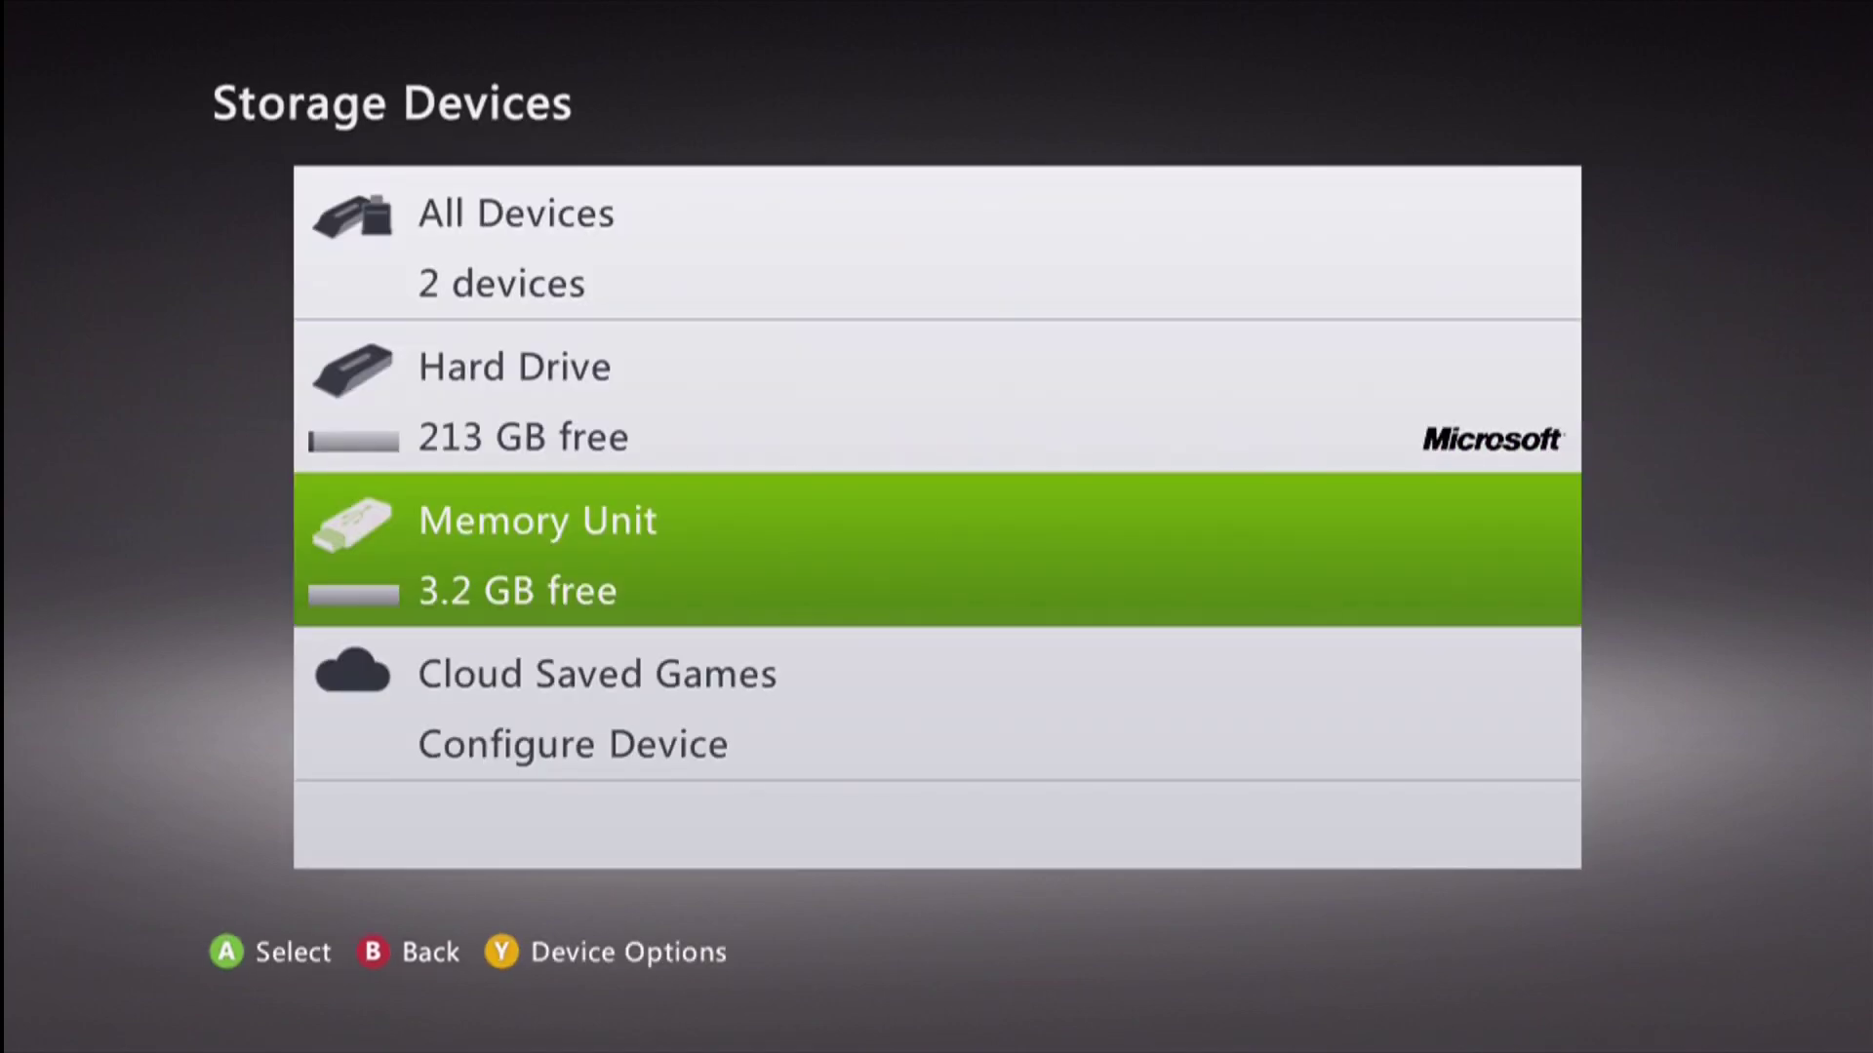
key(Return)
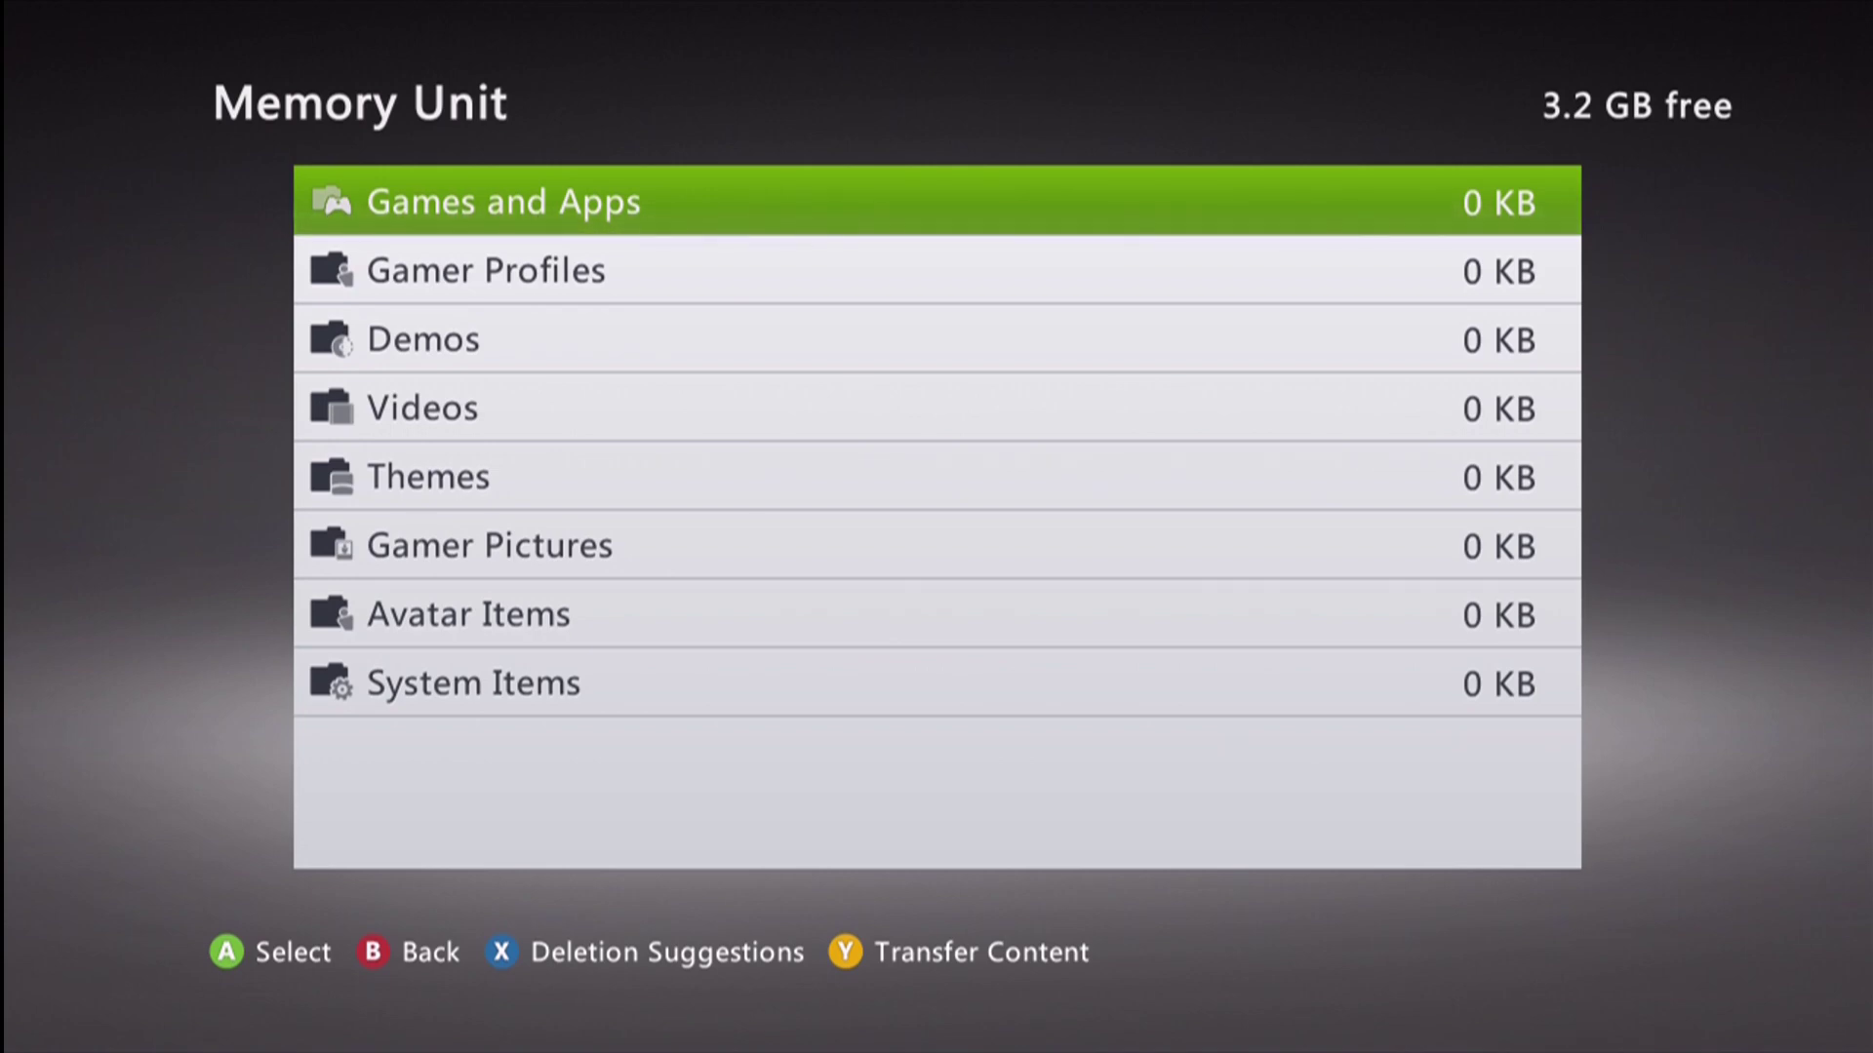
key(Escape)
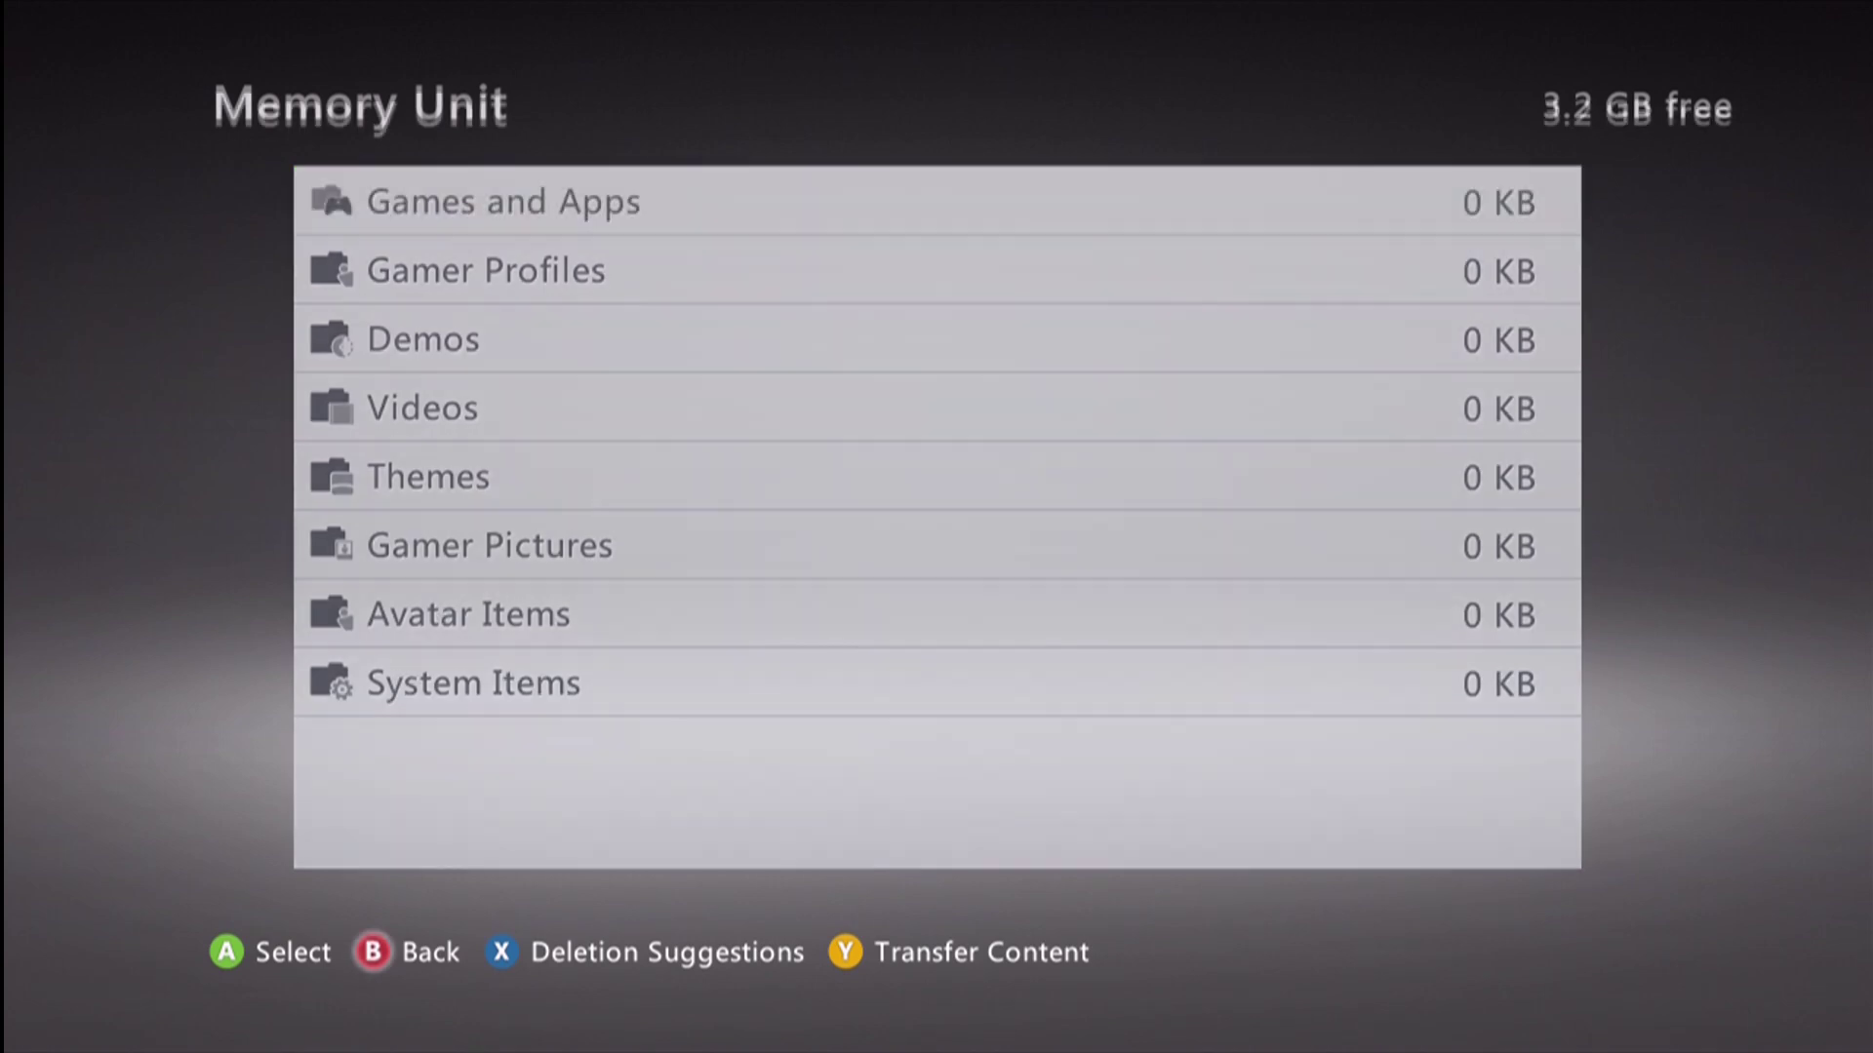
Move the 196 KB gamer profile from the hard drive's Gamer Profiles to the memory unit.
key(Up)
key(Return)
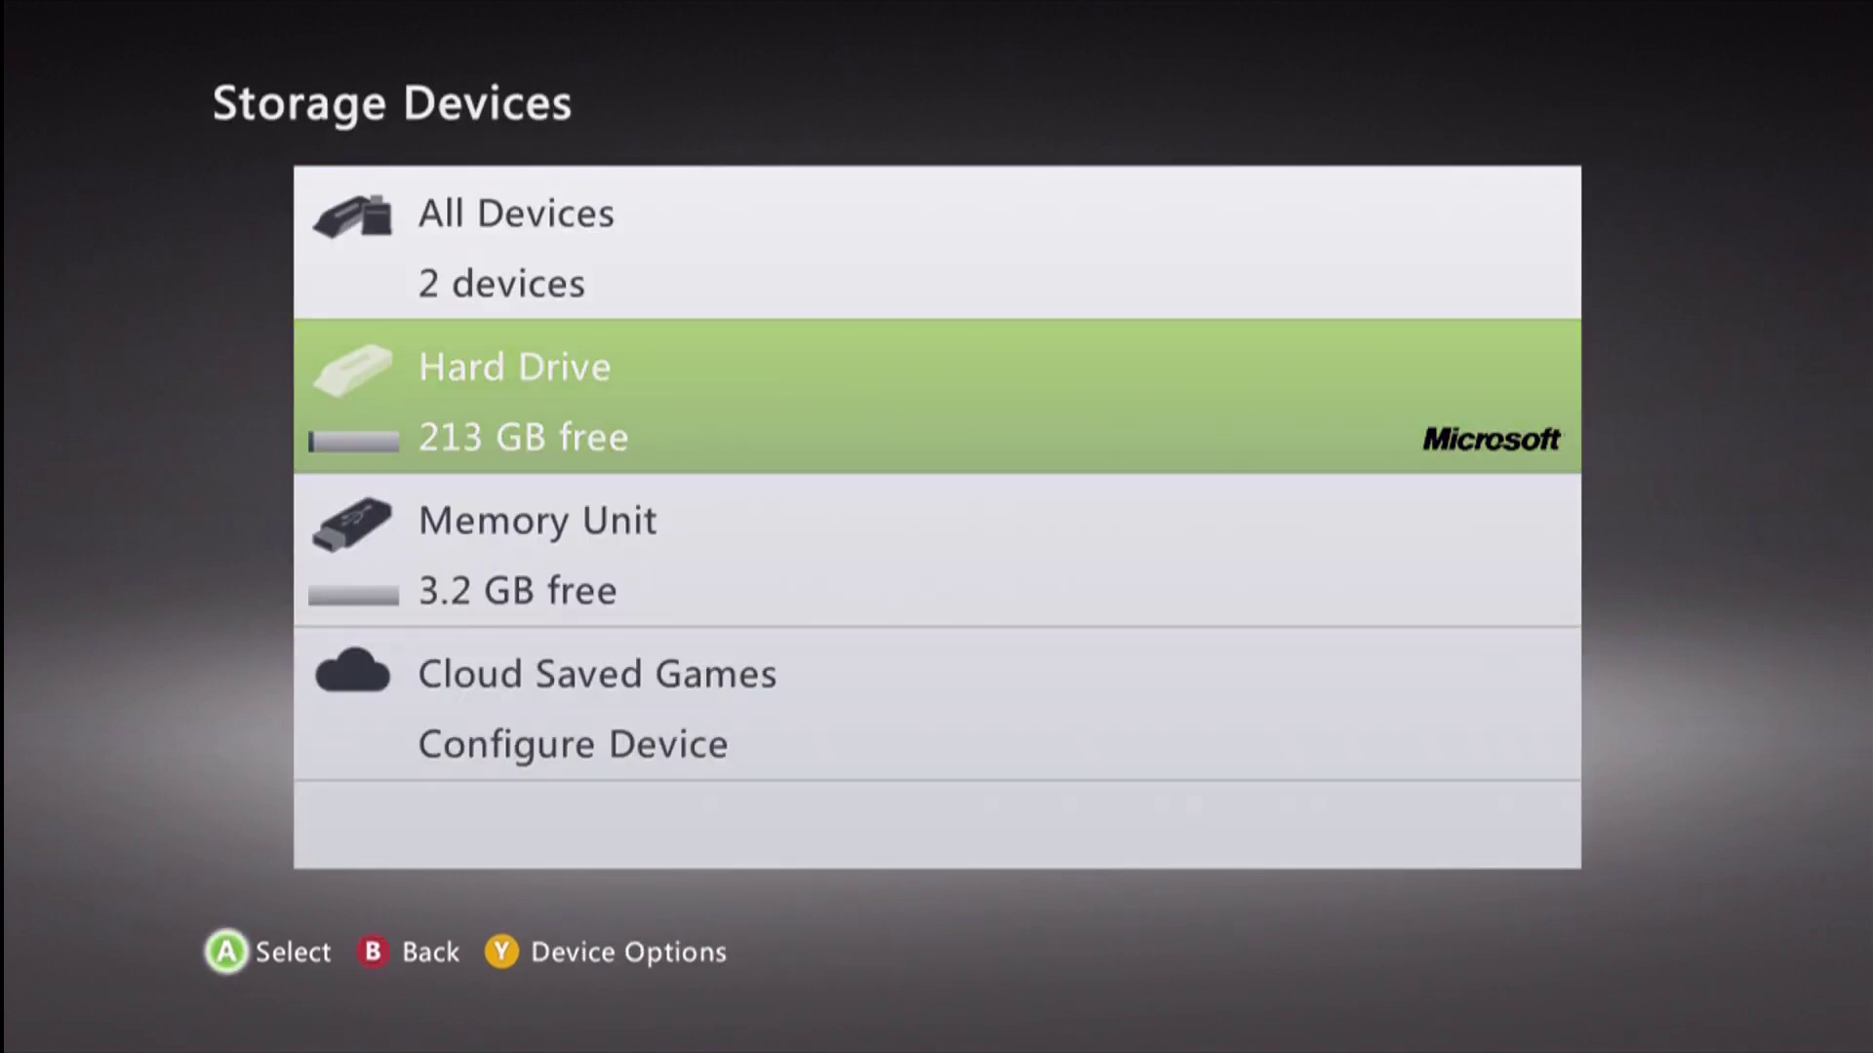
key(Down)
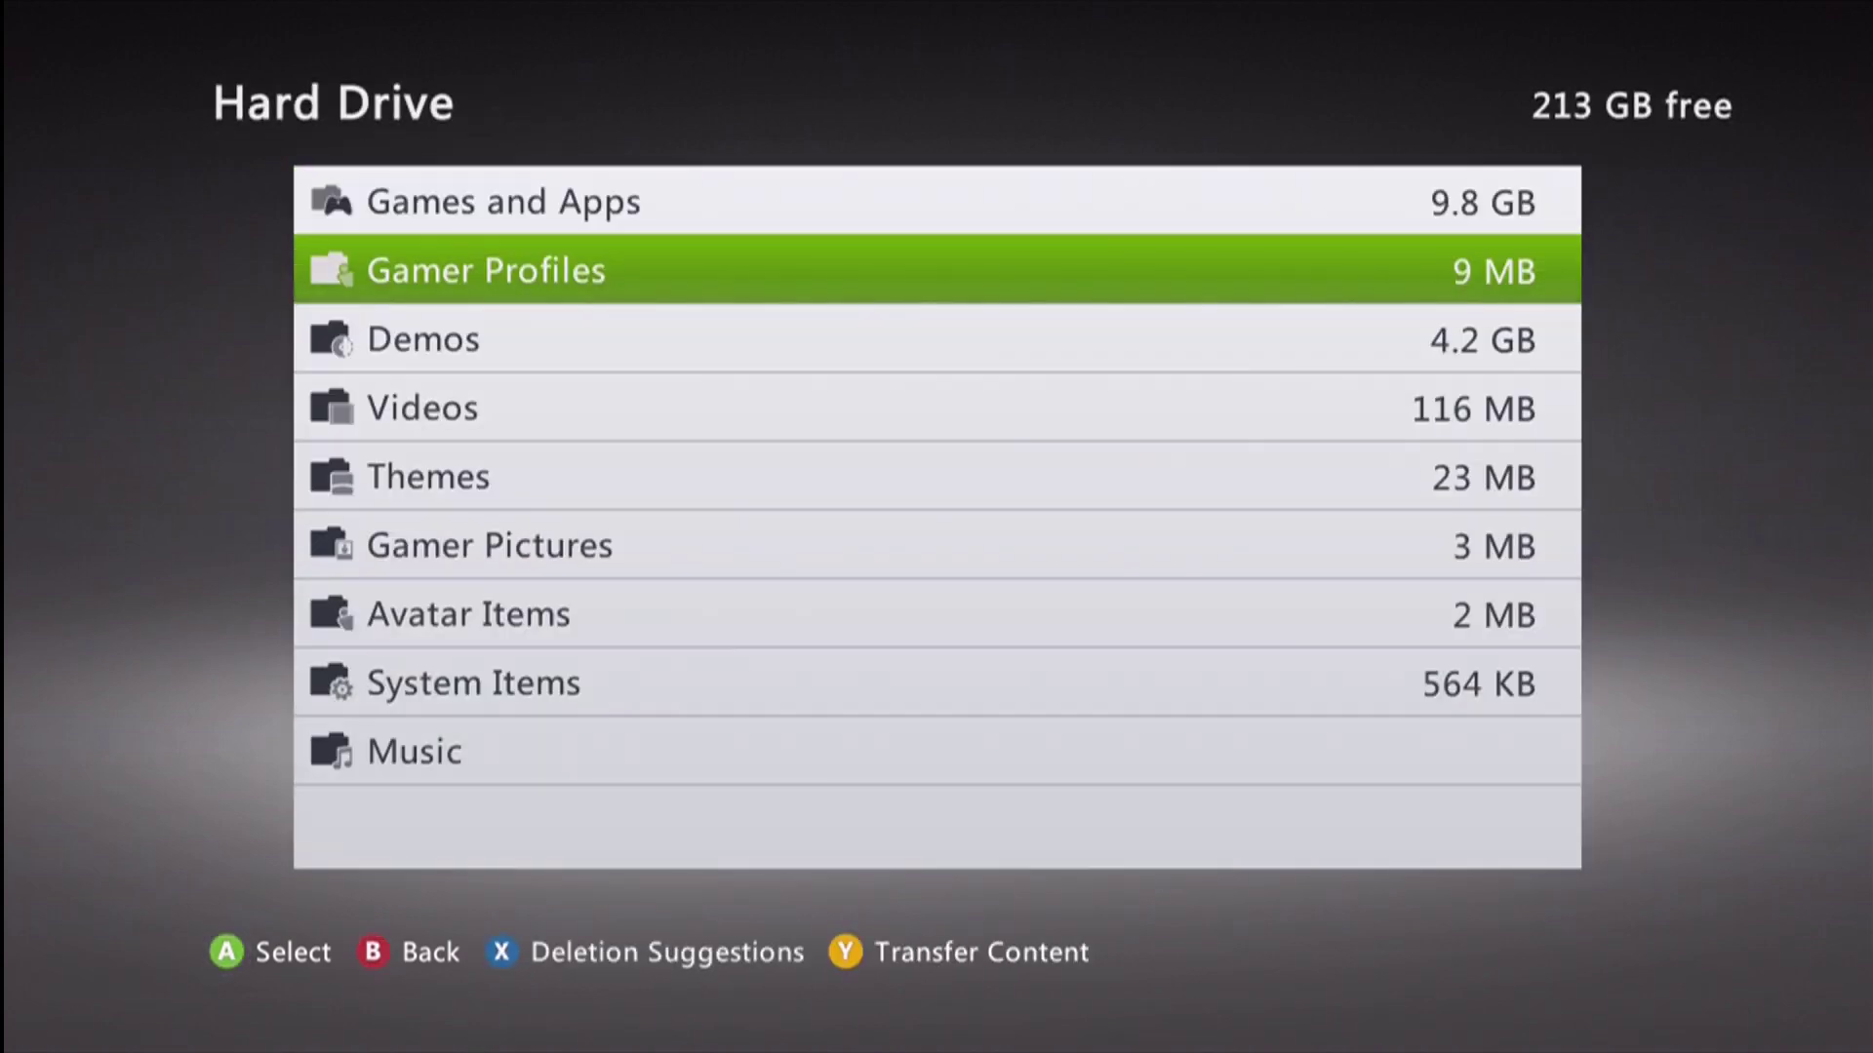
key(Return)
key(Down)
key(Down)
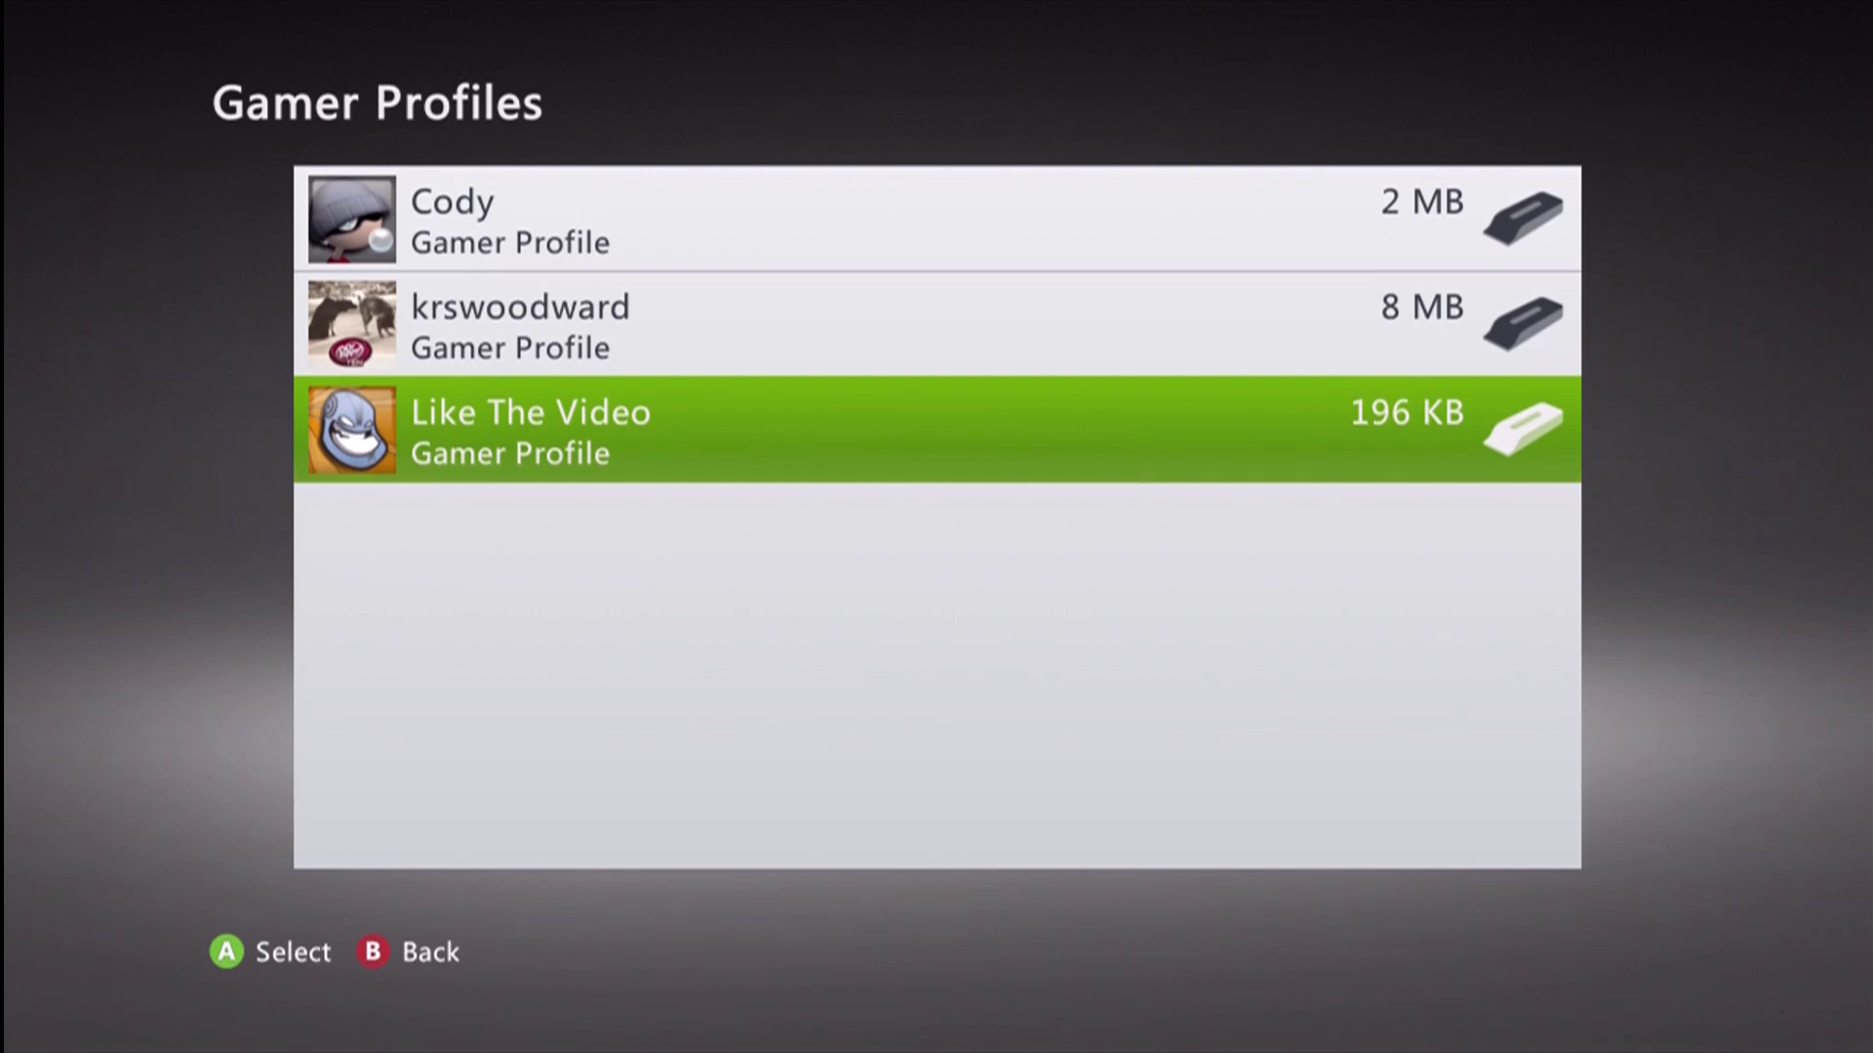
key(Return)
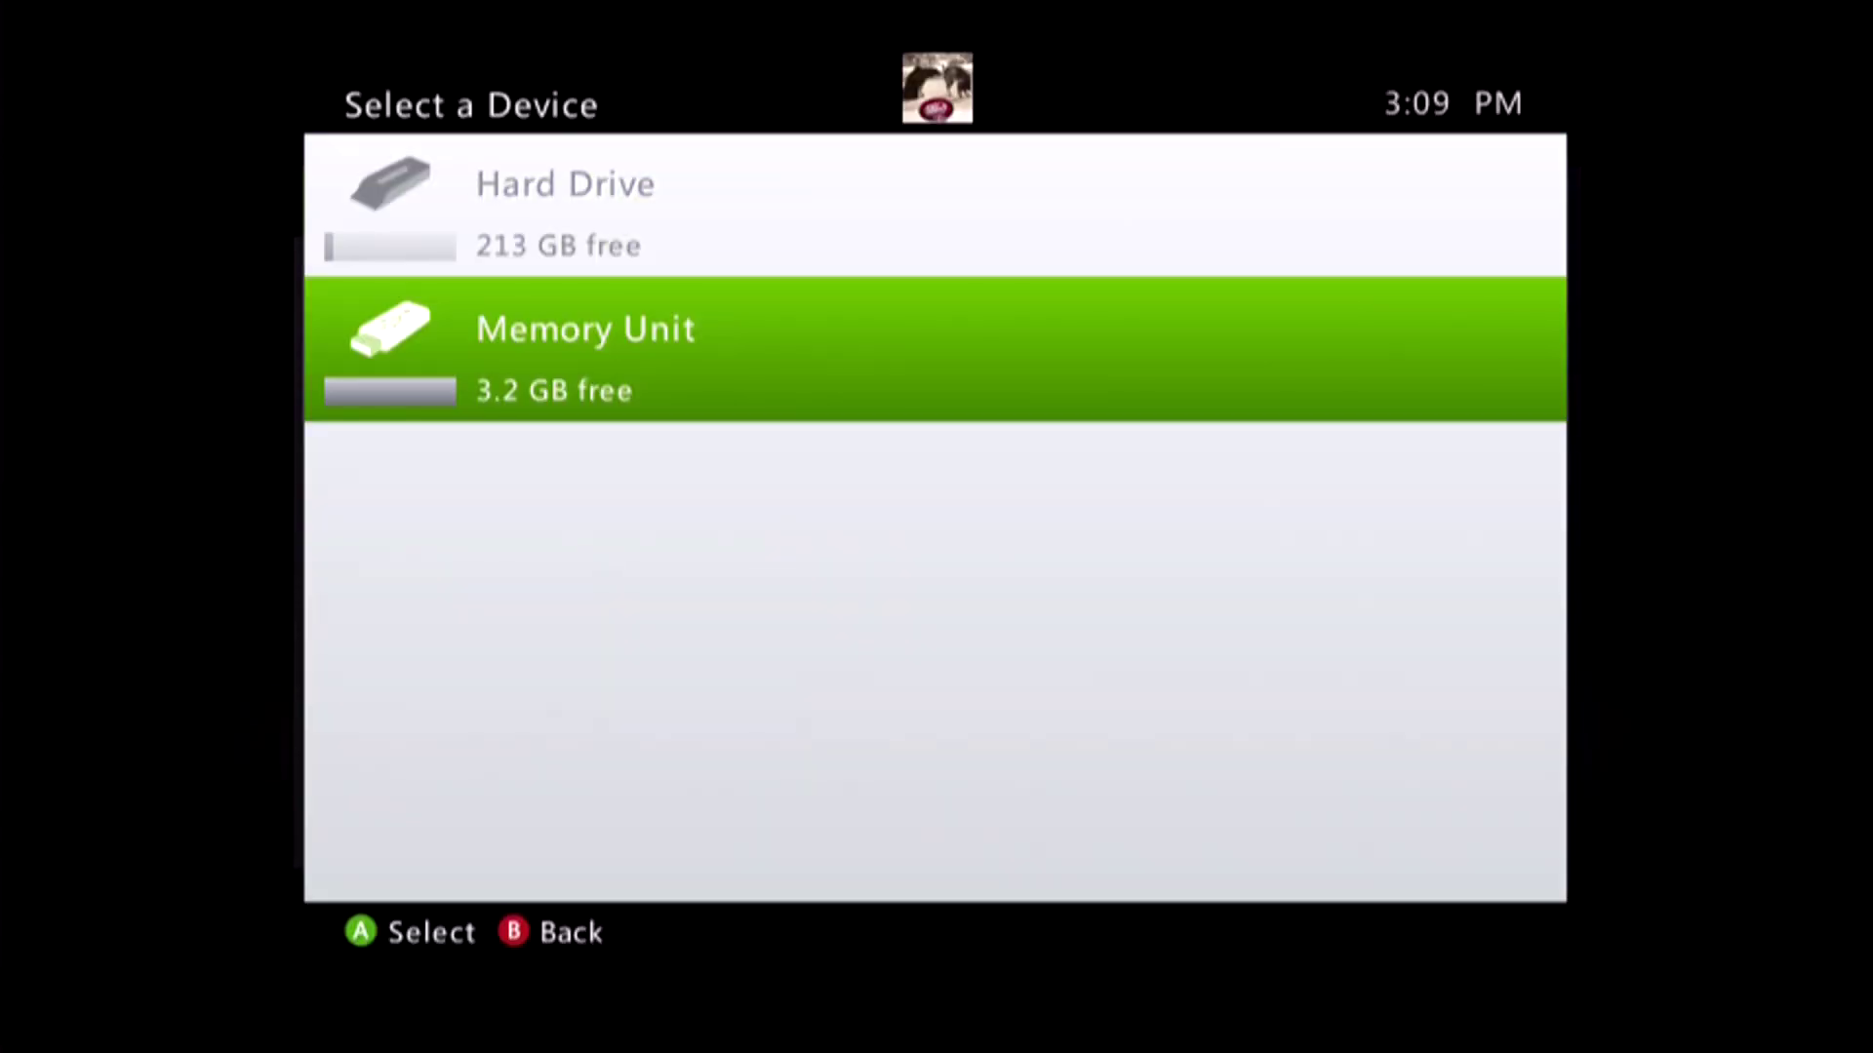
key(Return)
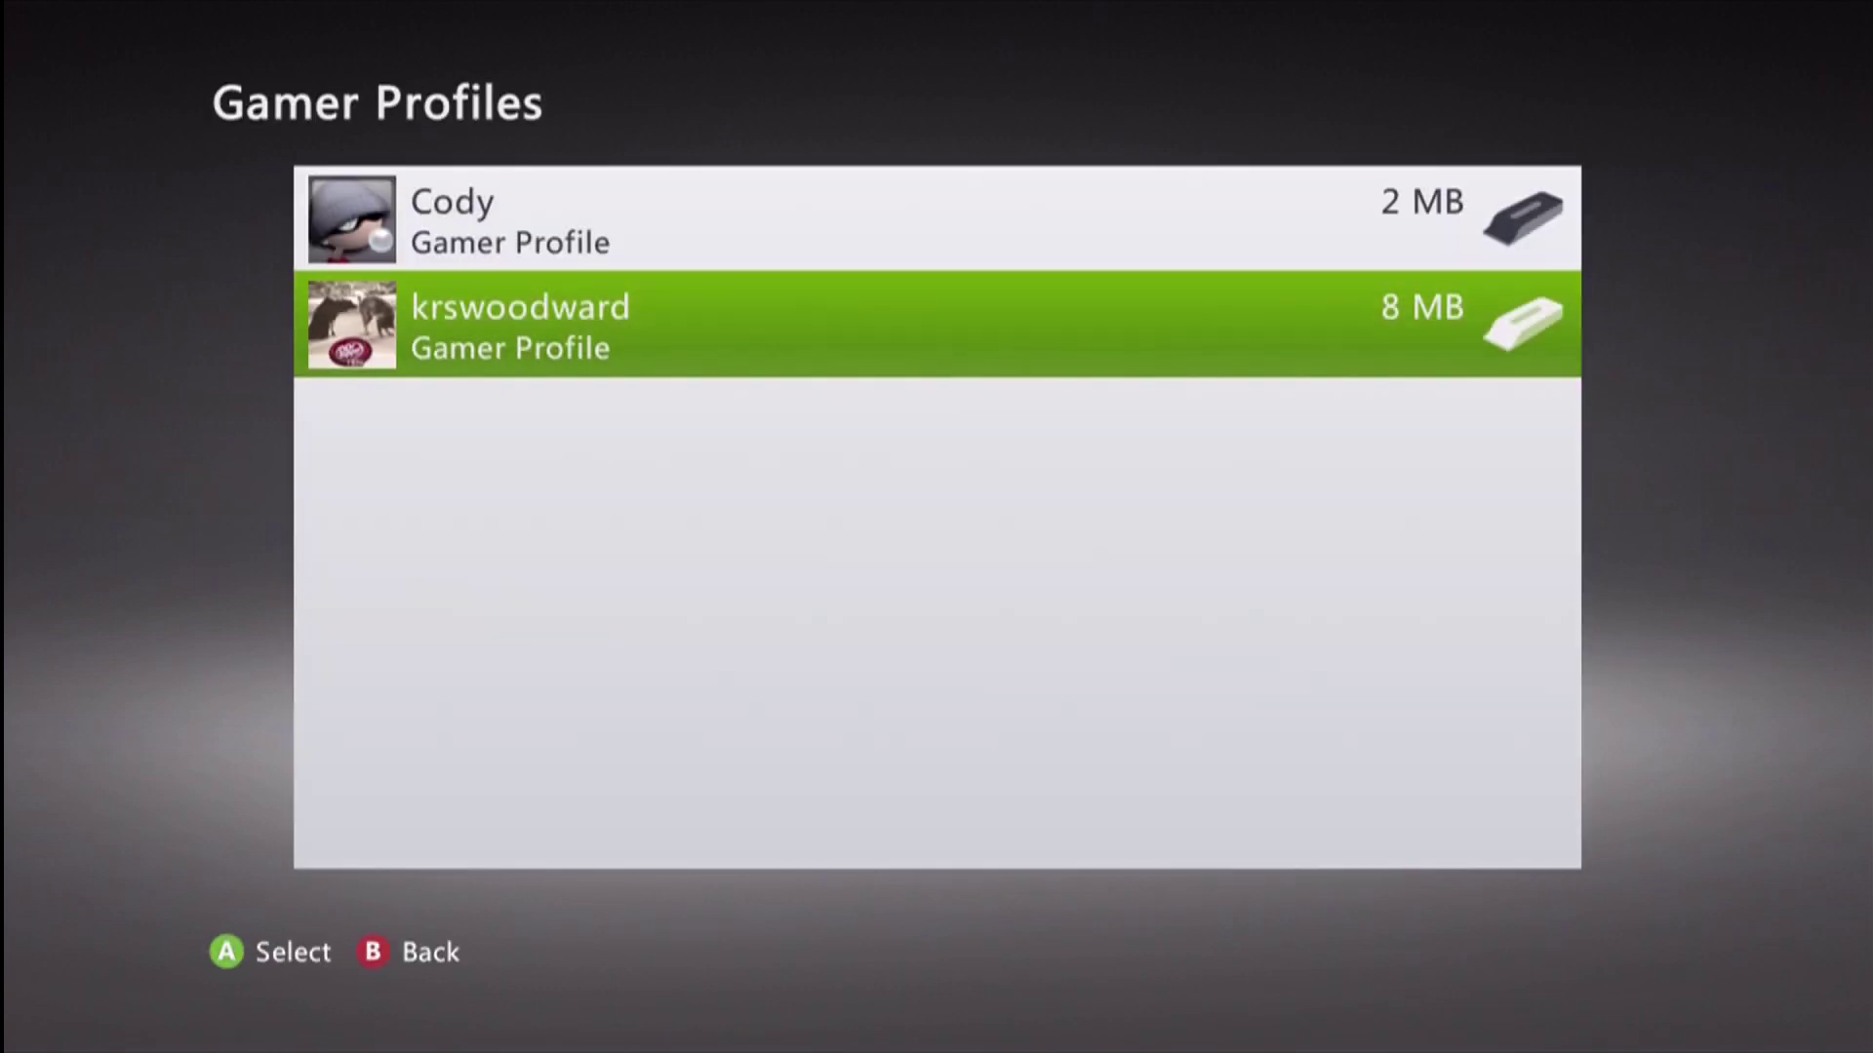
Confirm the profile is now under the memory unit's Gamer Profiles, then return to the dashboard home.
key(Escape)
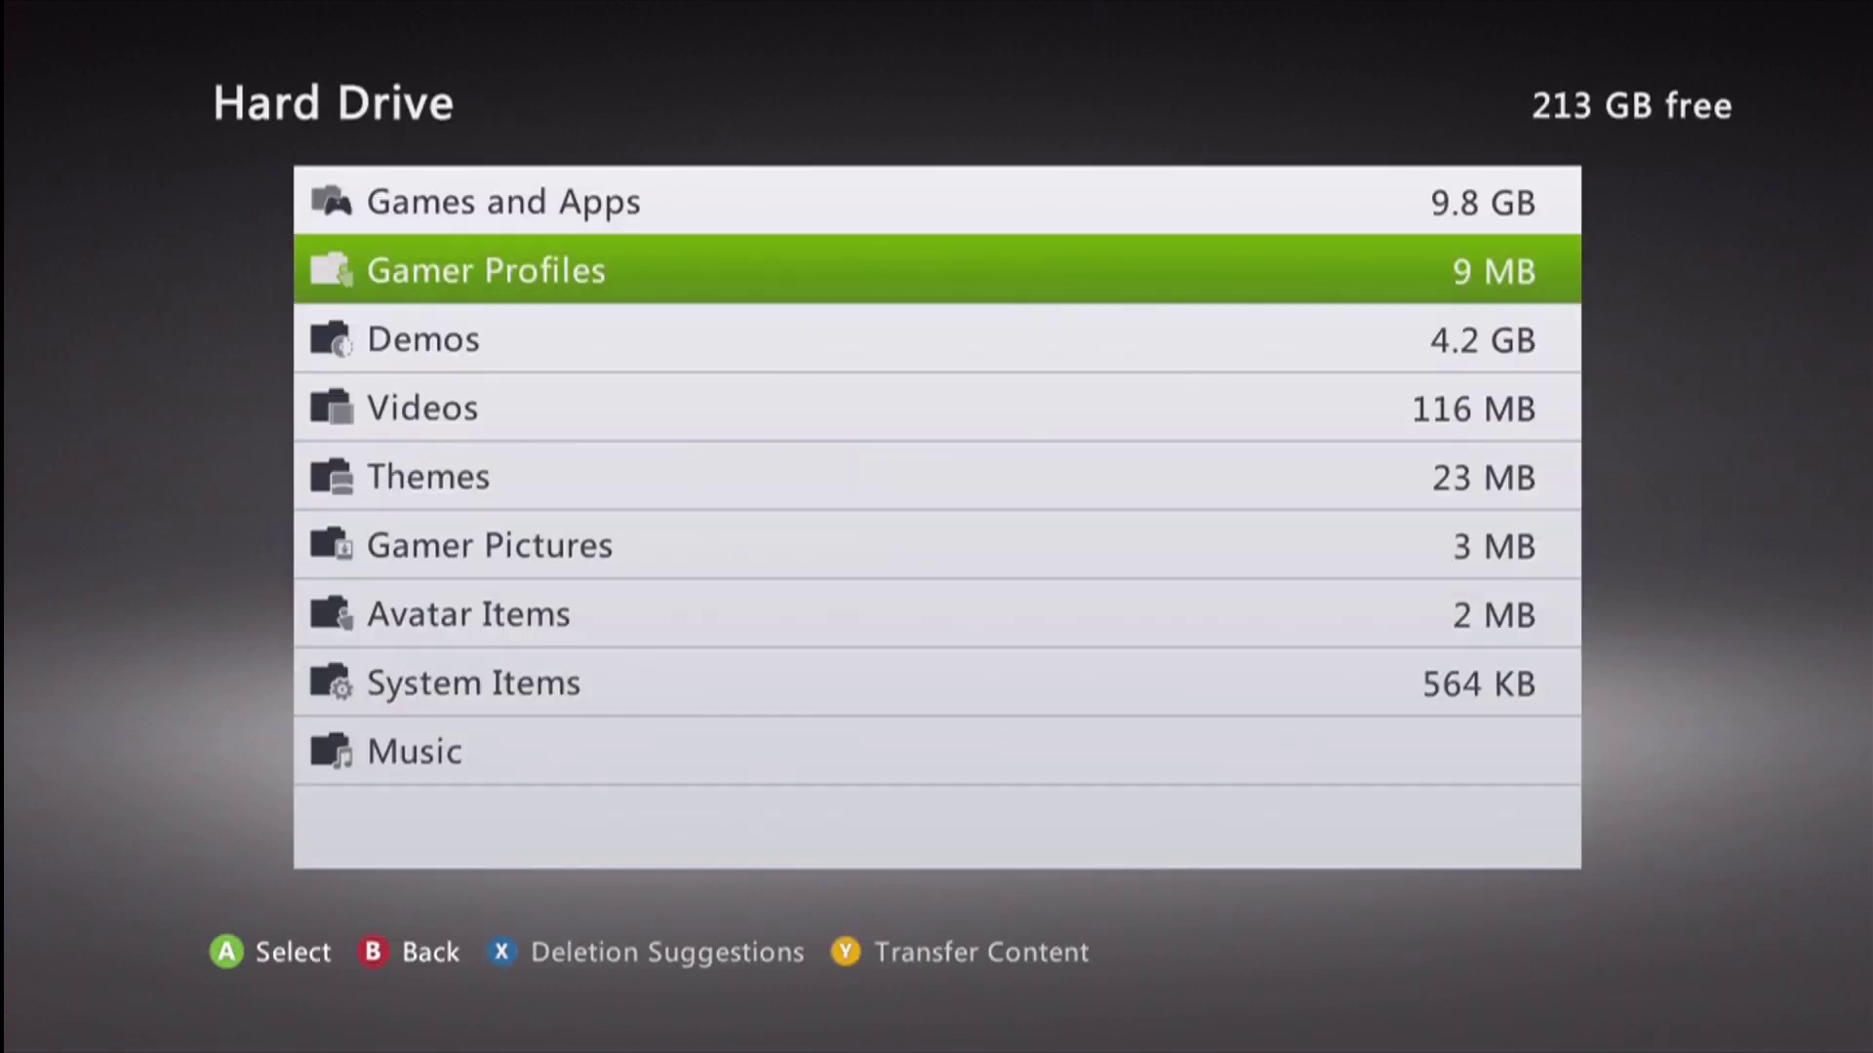
key(Escape)
key(Down)
key(Return)
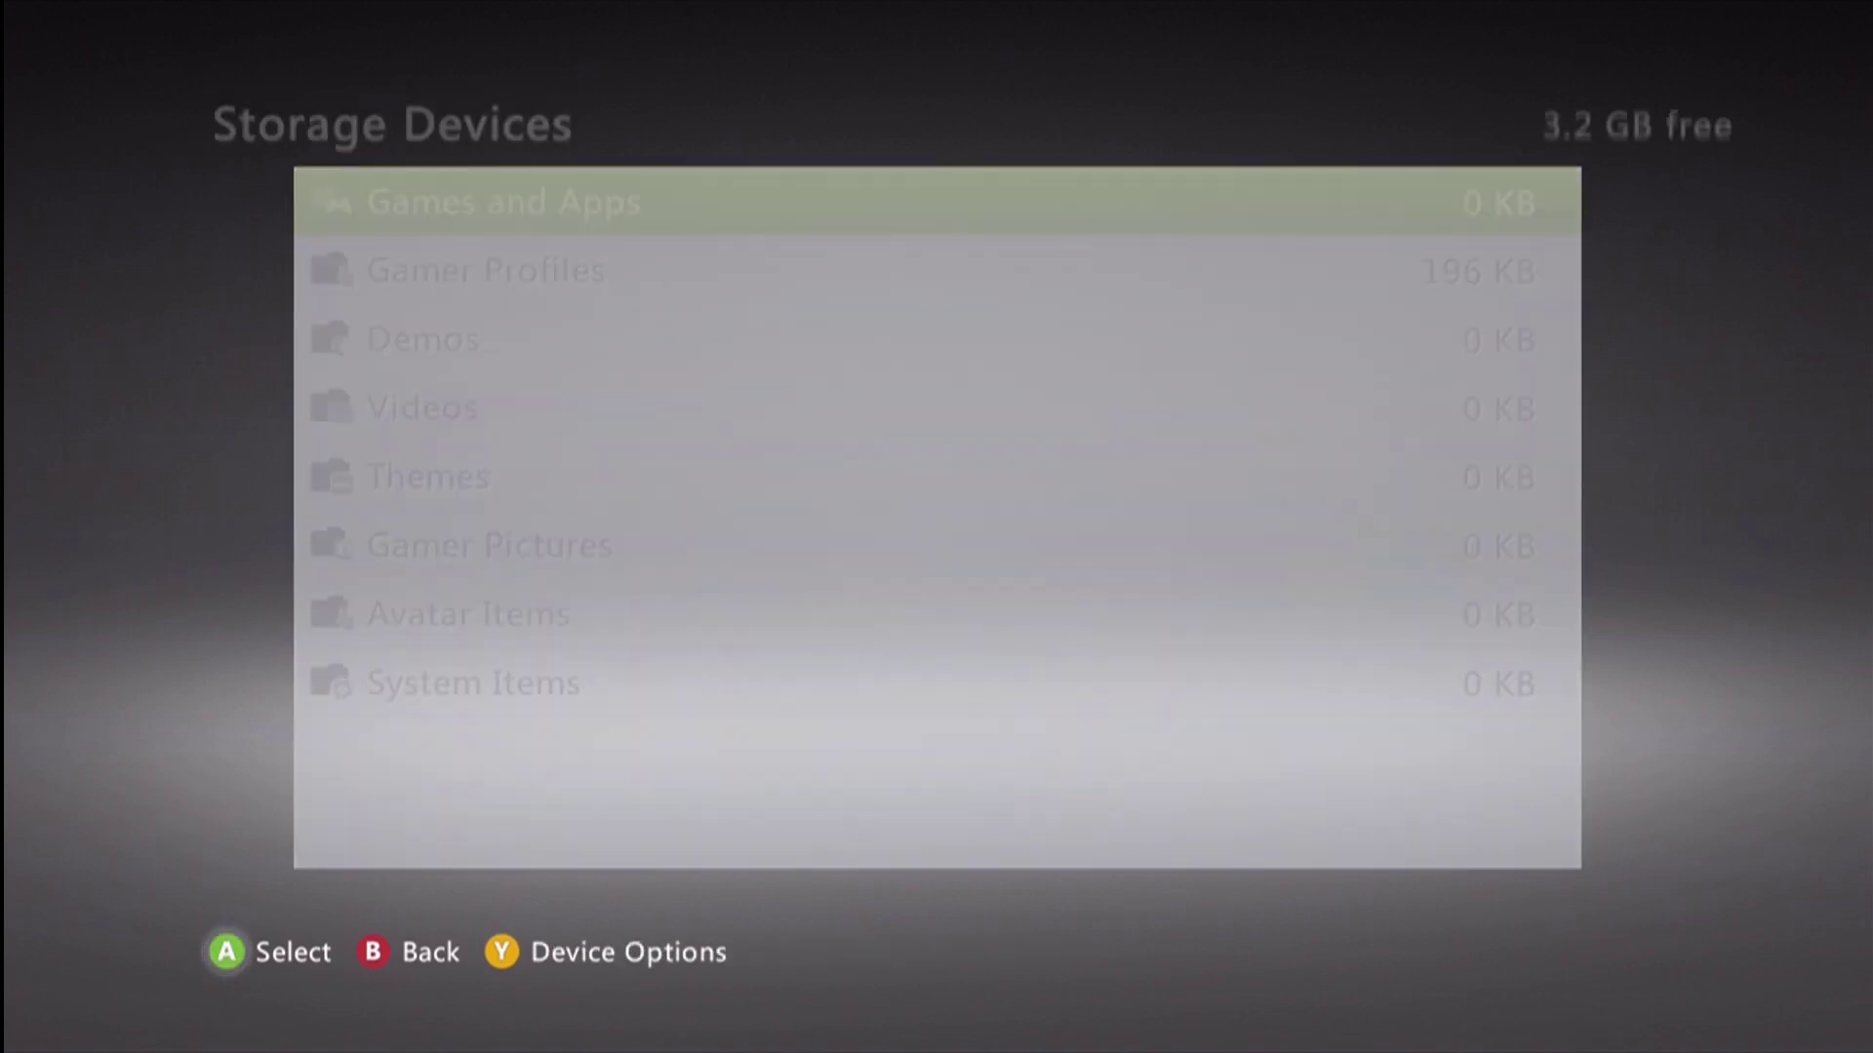
key(Down)
key(Return)
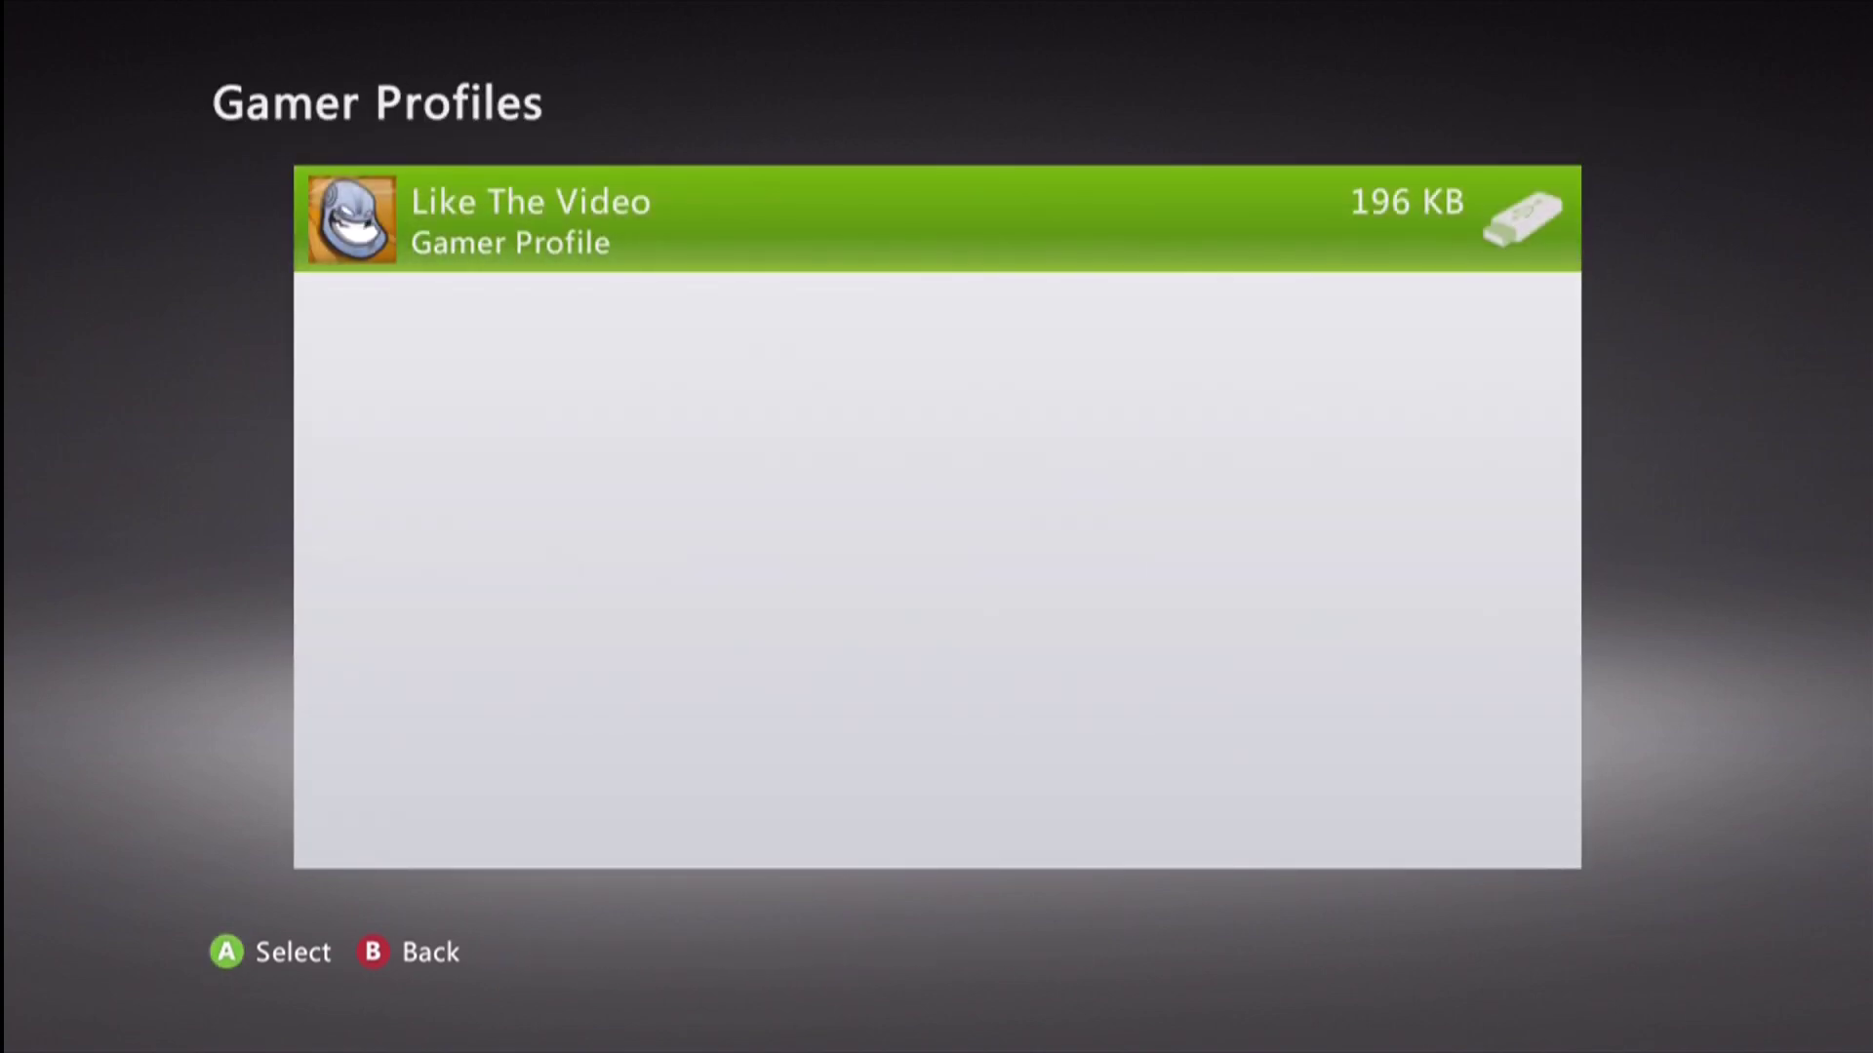
key(Escape)
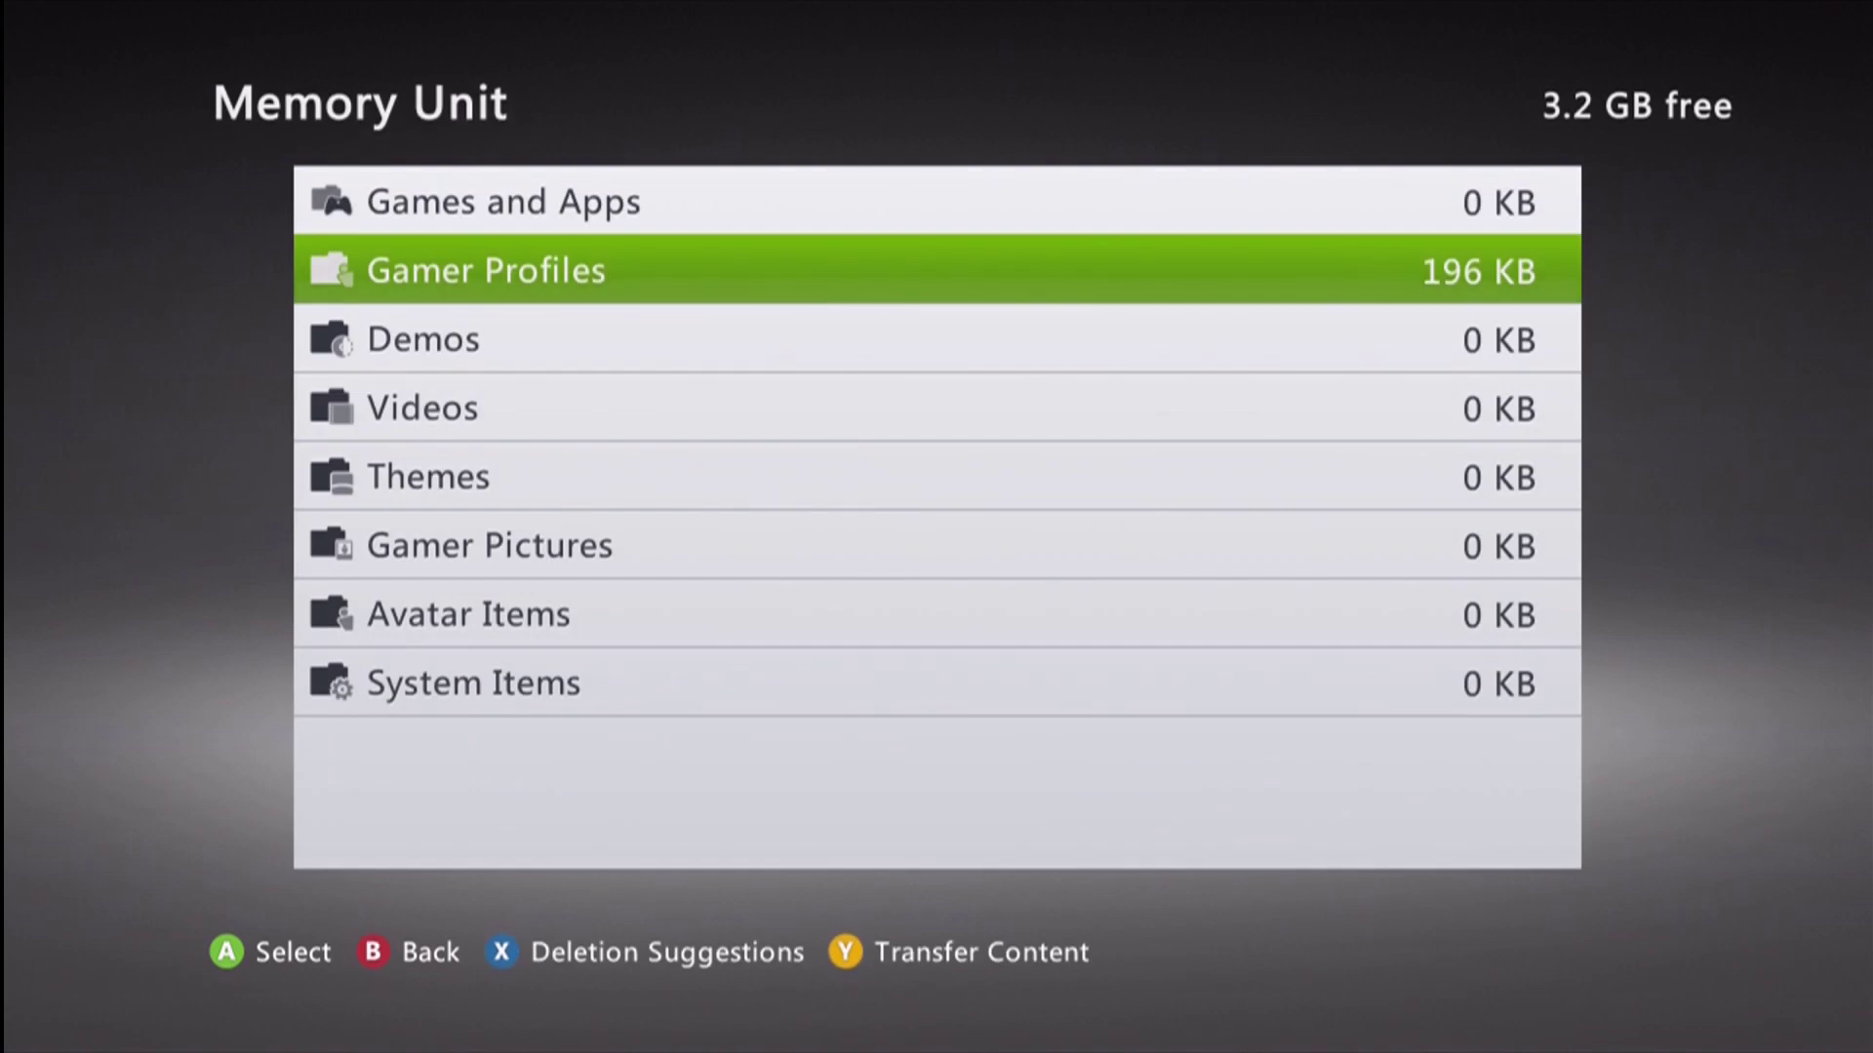
key(Escape)
key(Escape)
key(Escape)
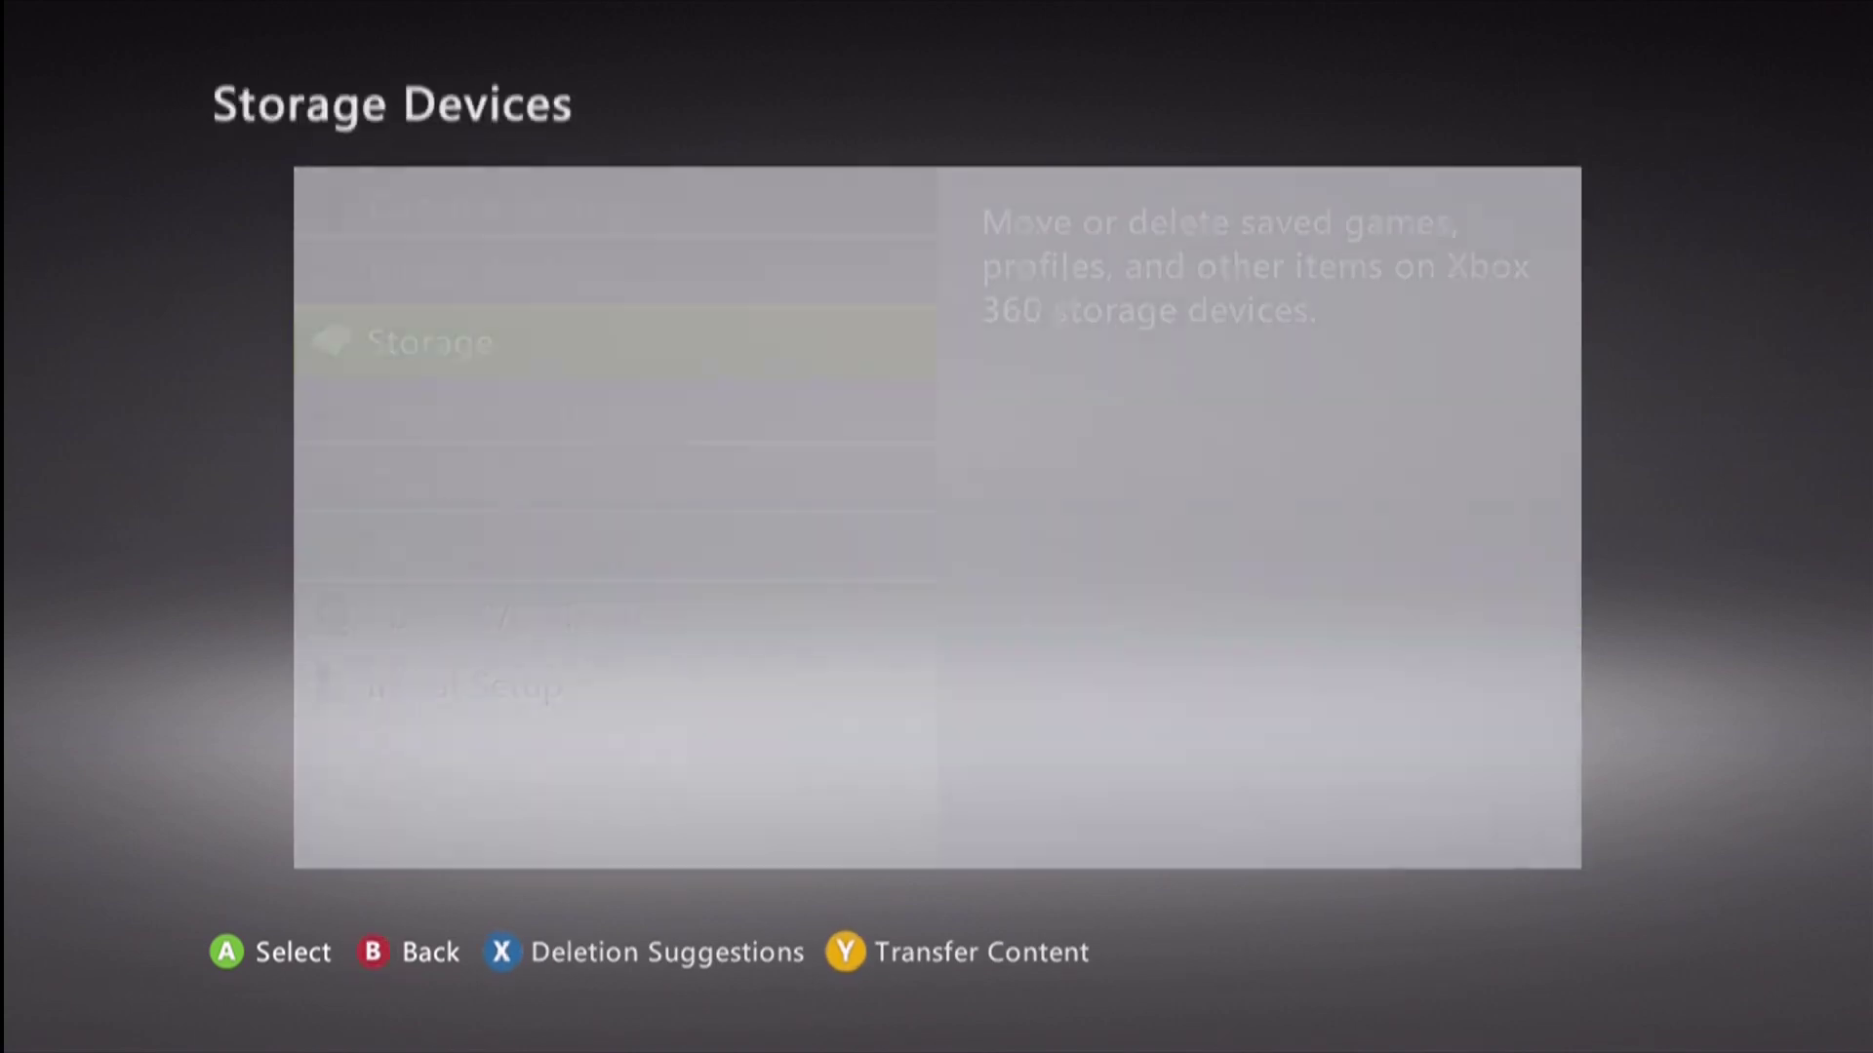
key(Left)
key(Left)
key(Left)
key(Left)
key(Left)
key(Left)
key(Left)
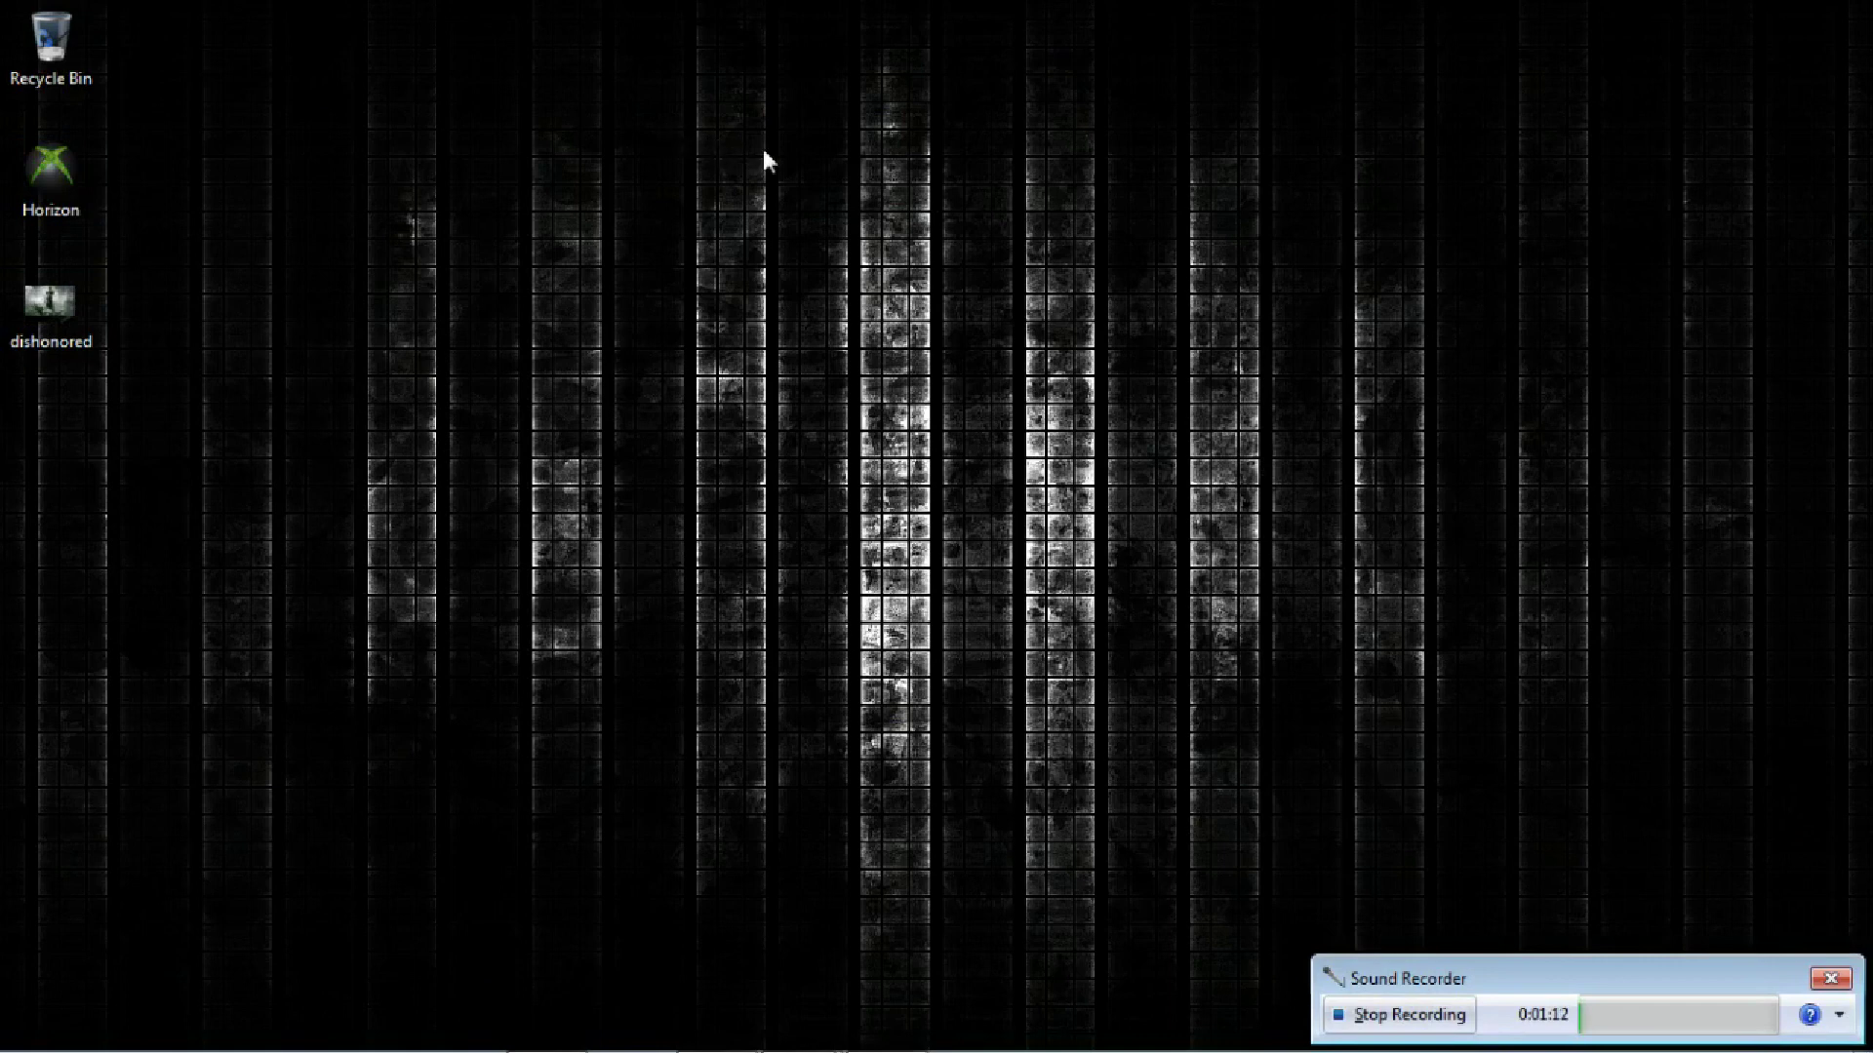
Launch Horizon from the Windows taskbar.
mouse_move(839, 1052)
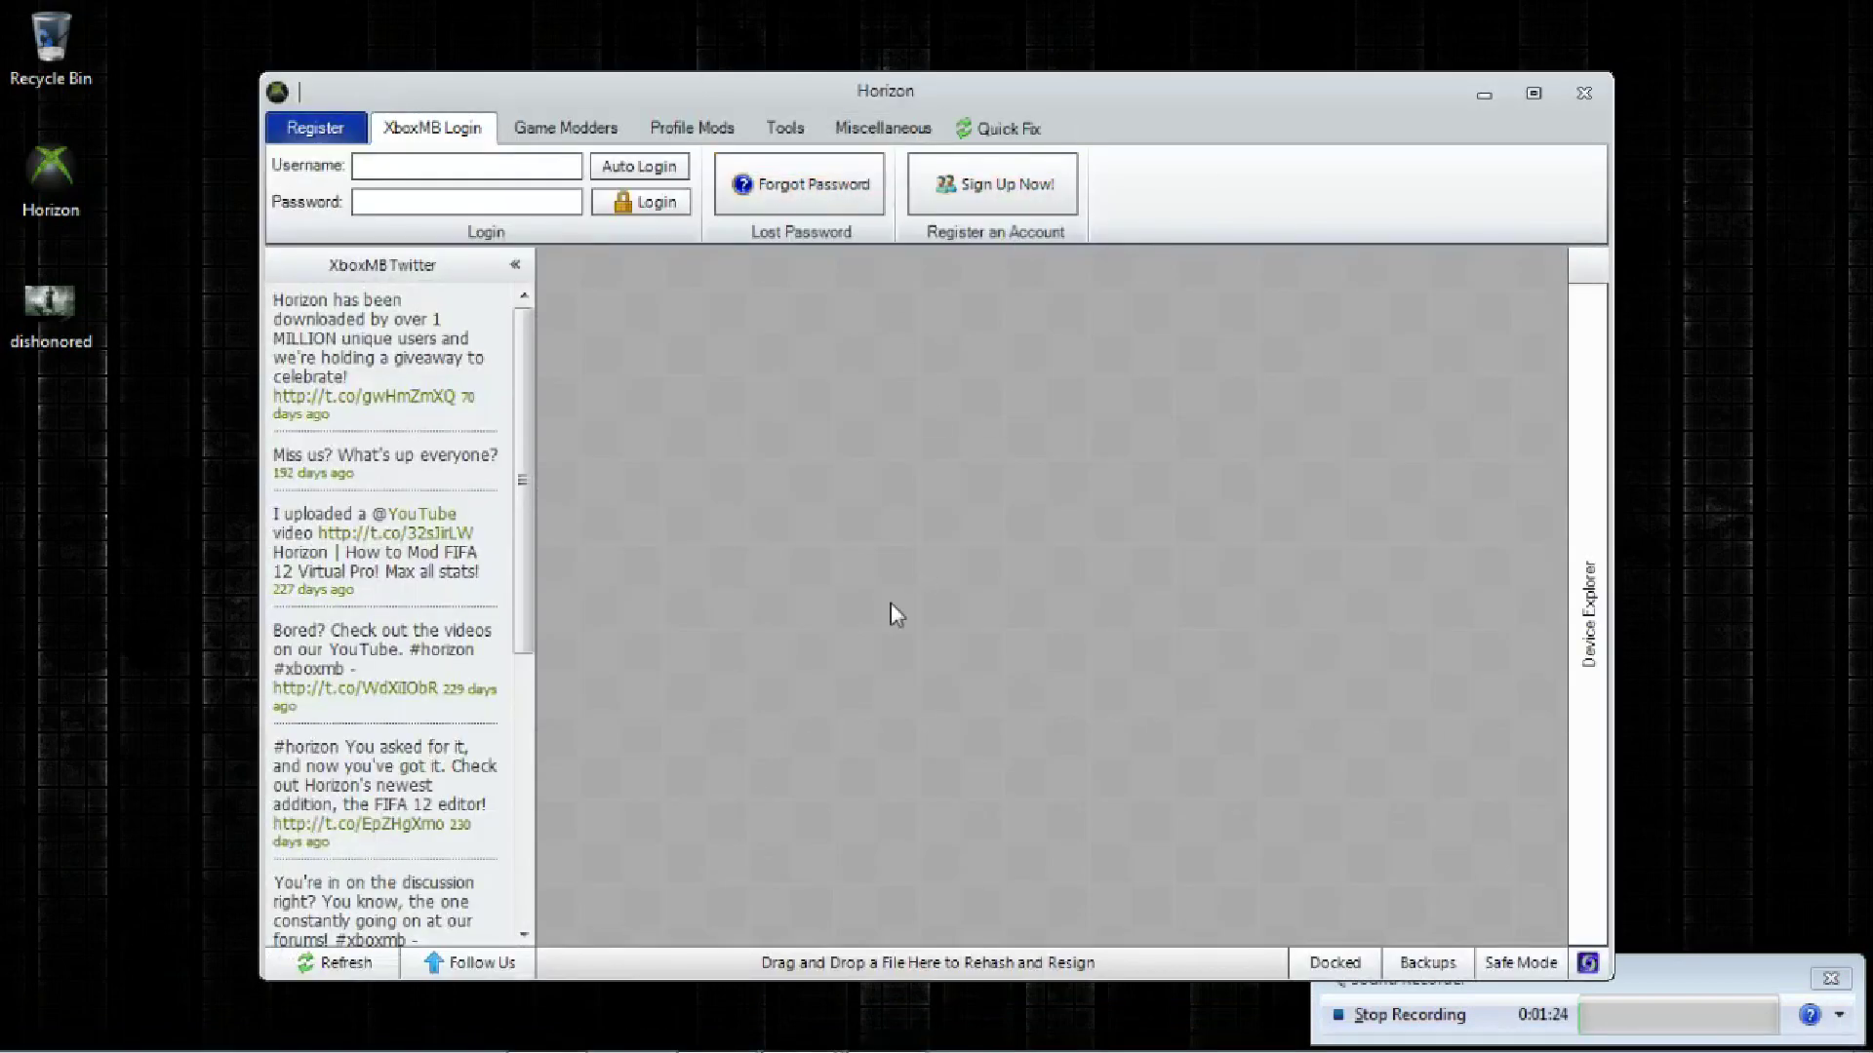
Inspect the flash drive's Gamer Profiles folder in Horizon's Device Explorer, then minimize it.
mouse_move(895, 1049)
click(806, 1041)
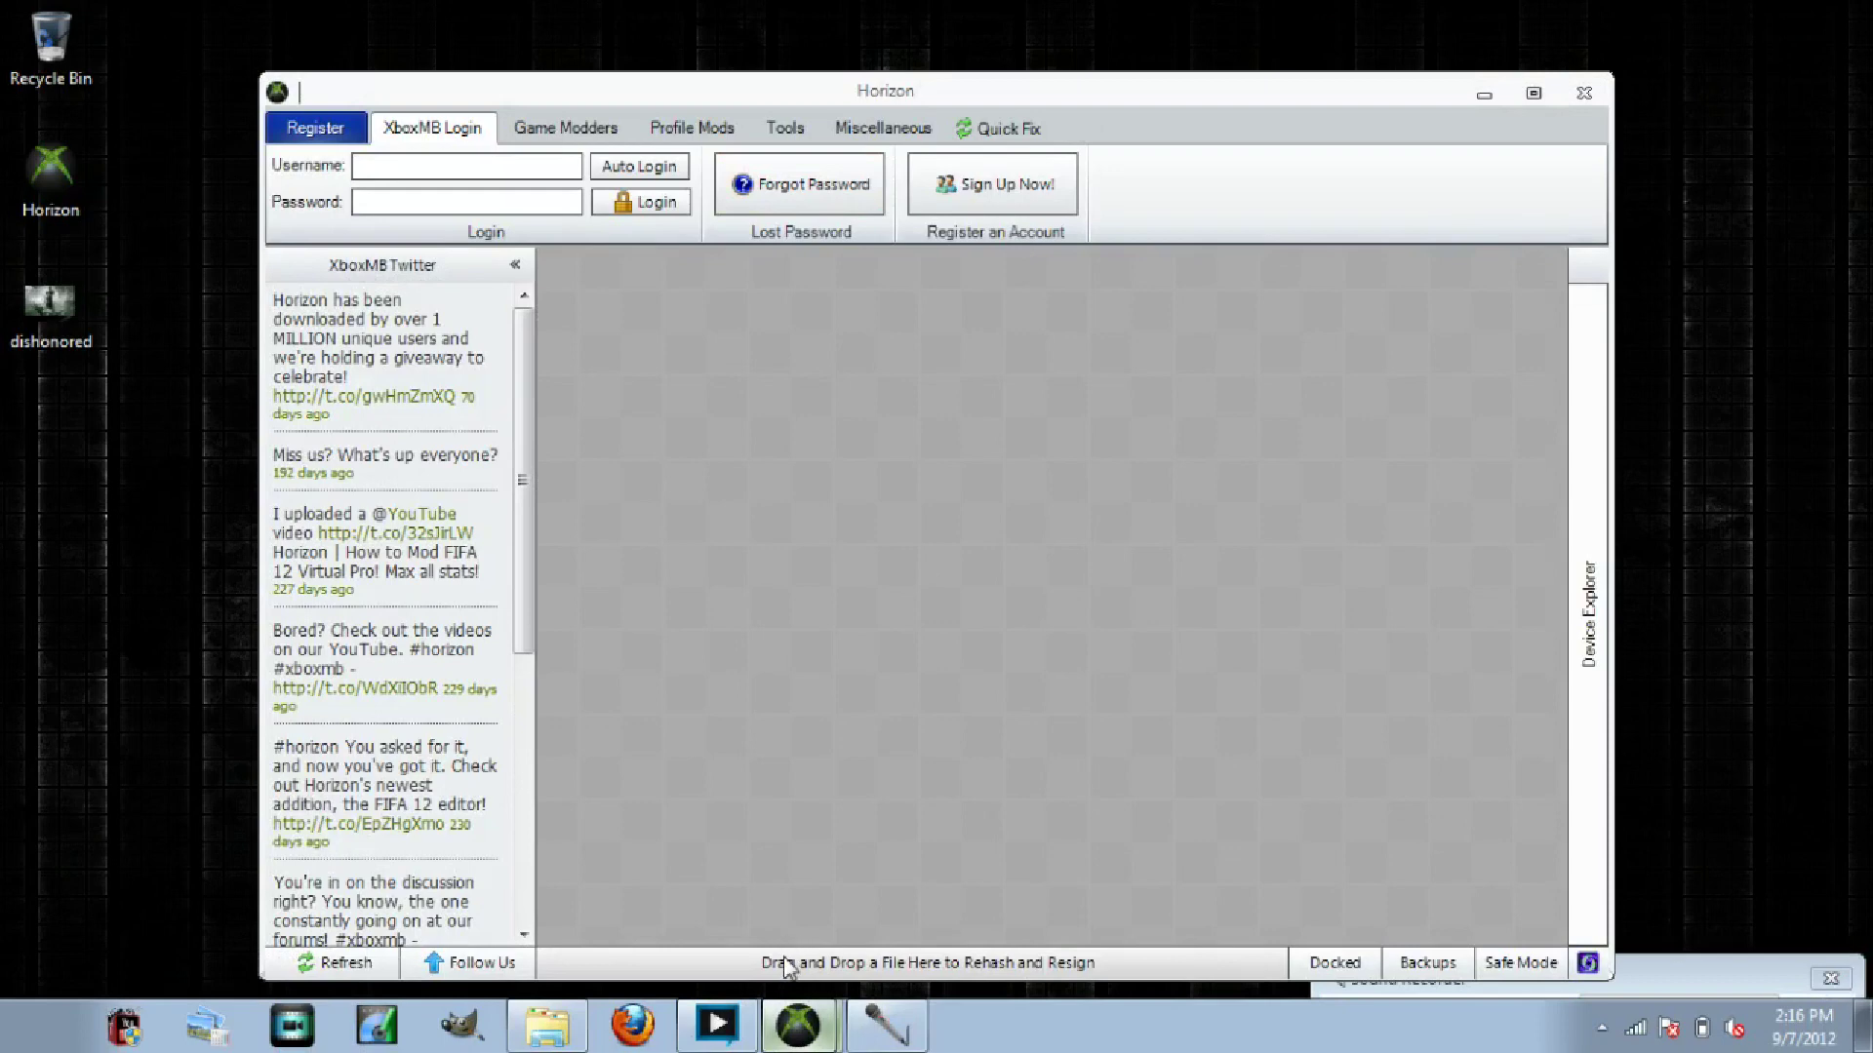
click(1588, 614)
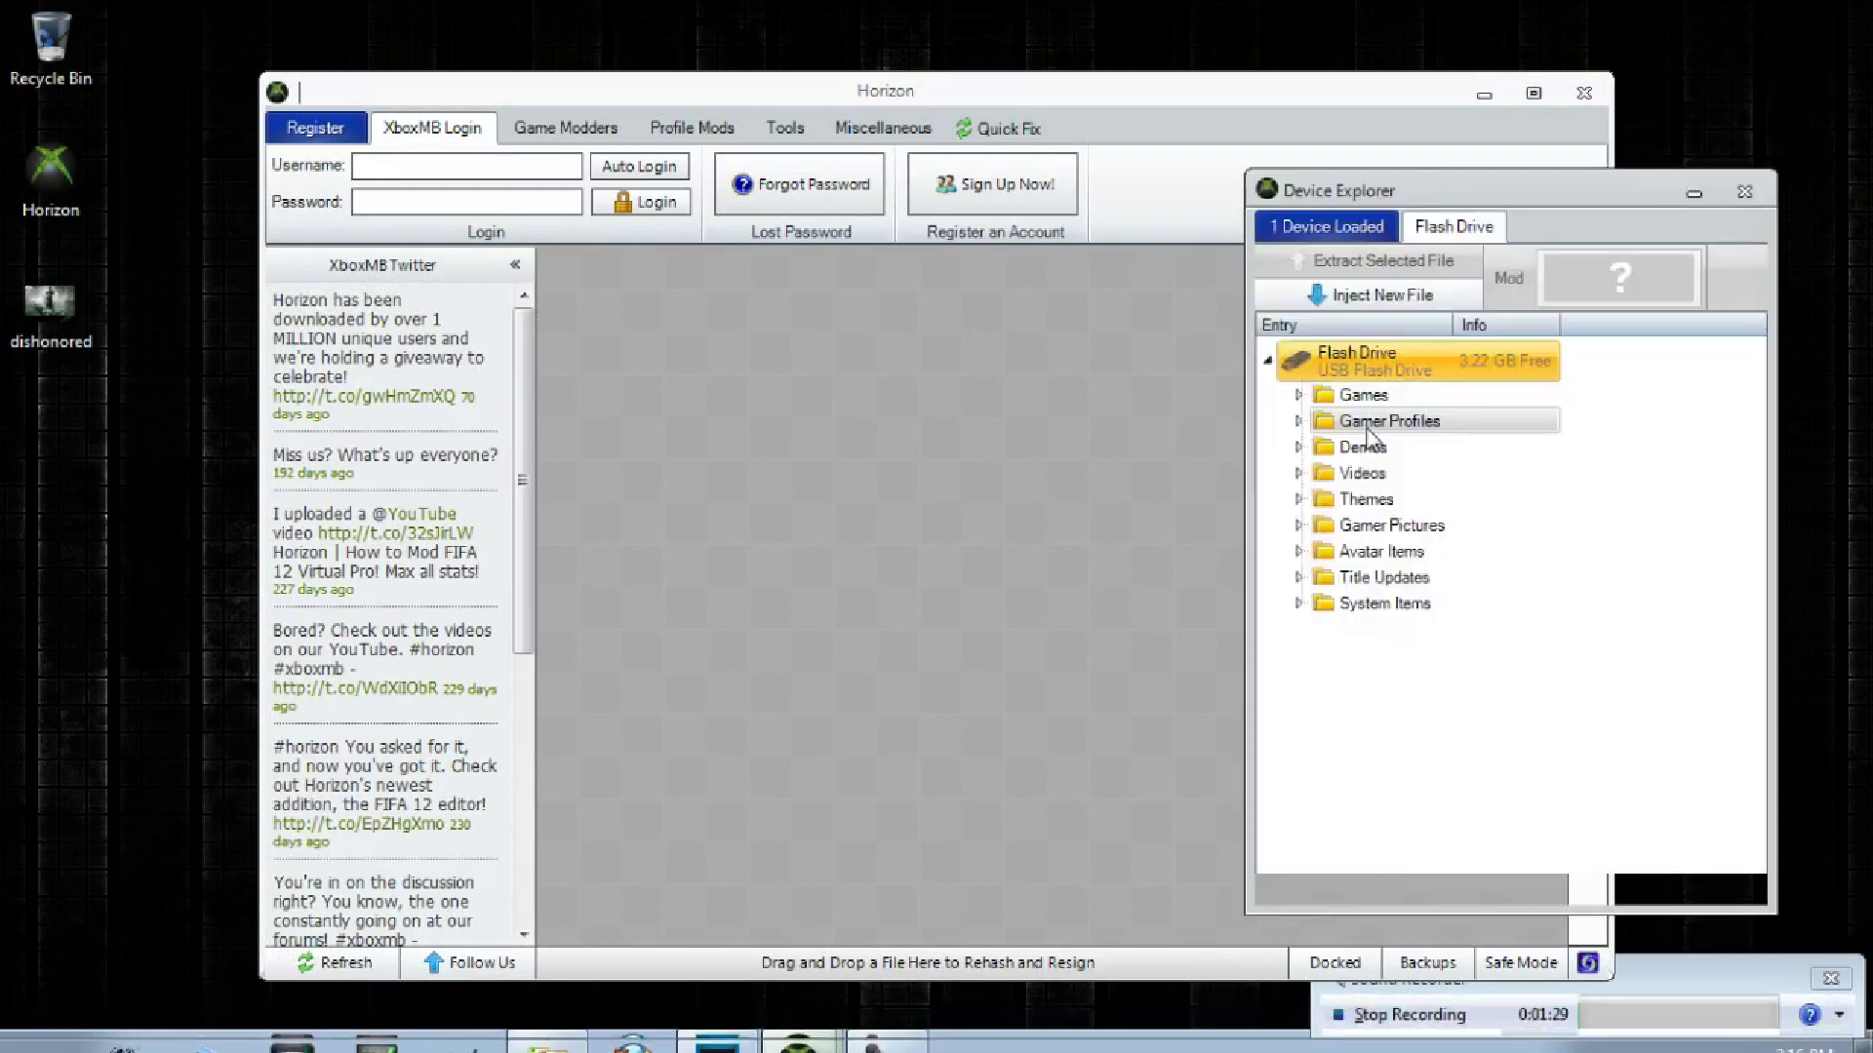
click(1299, 422)
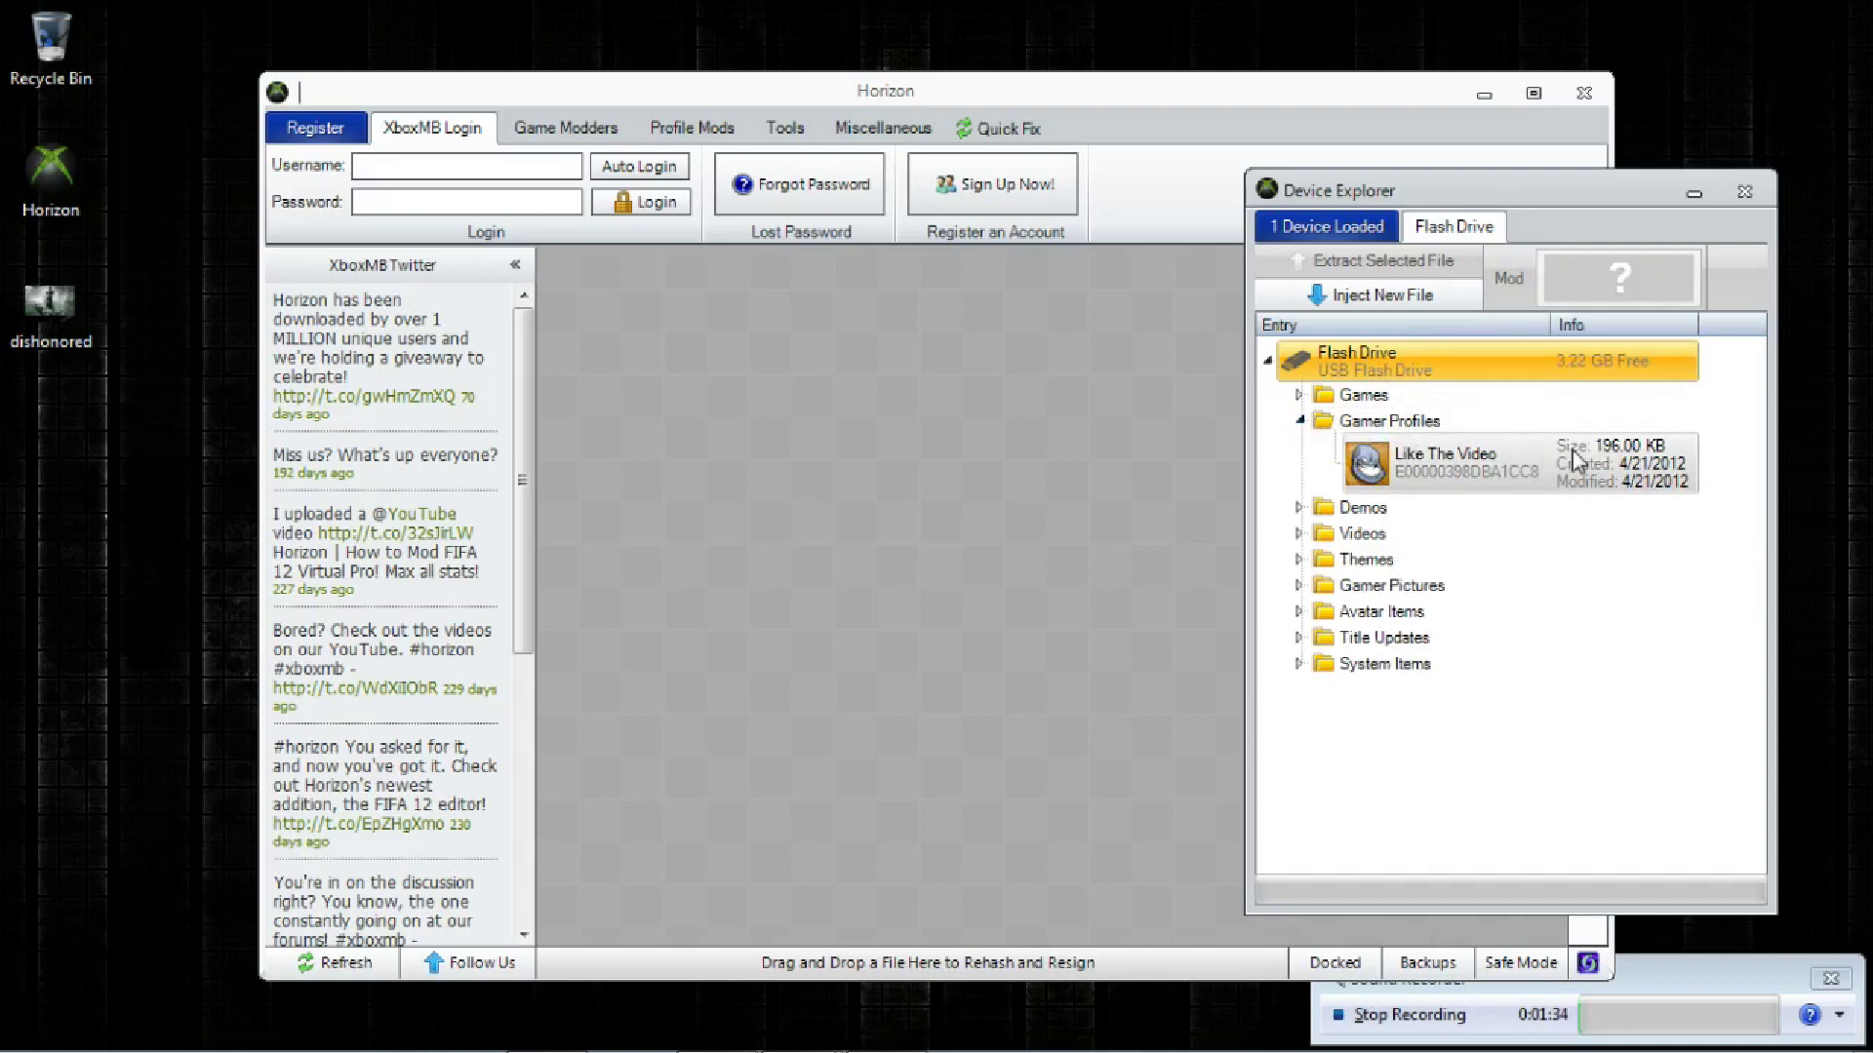
click(1300, 423)
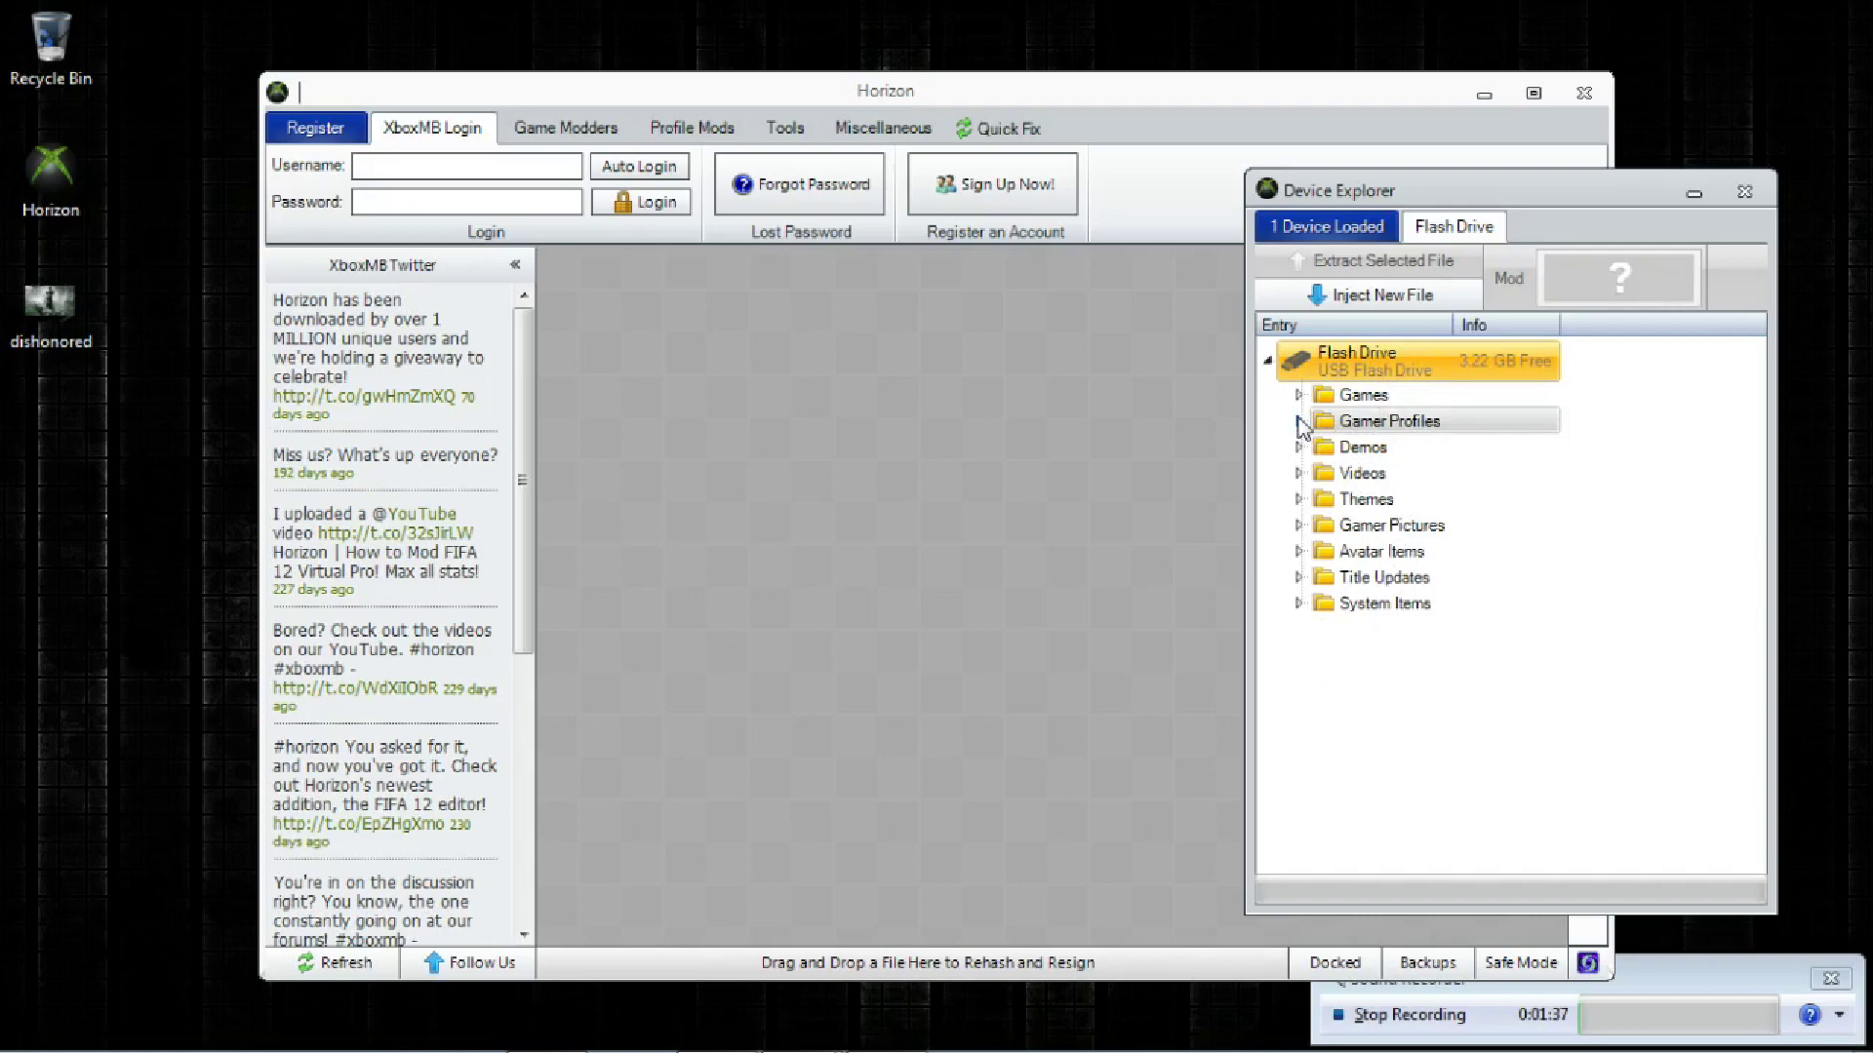
click(1695, 192)
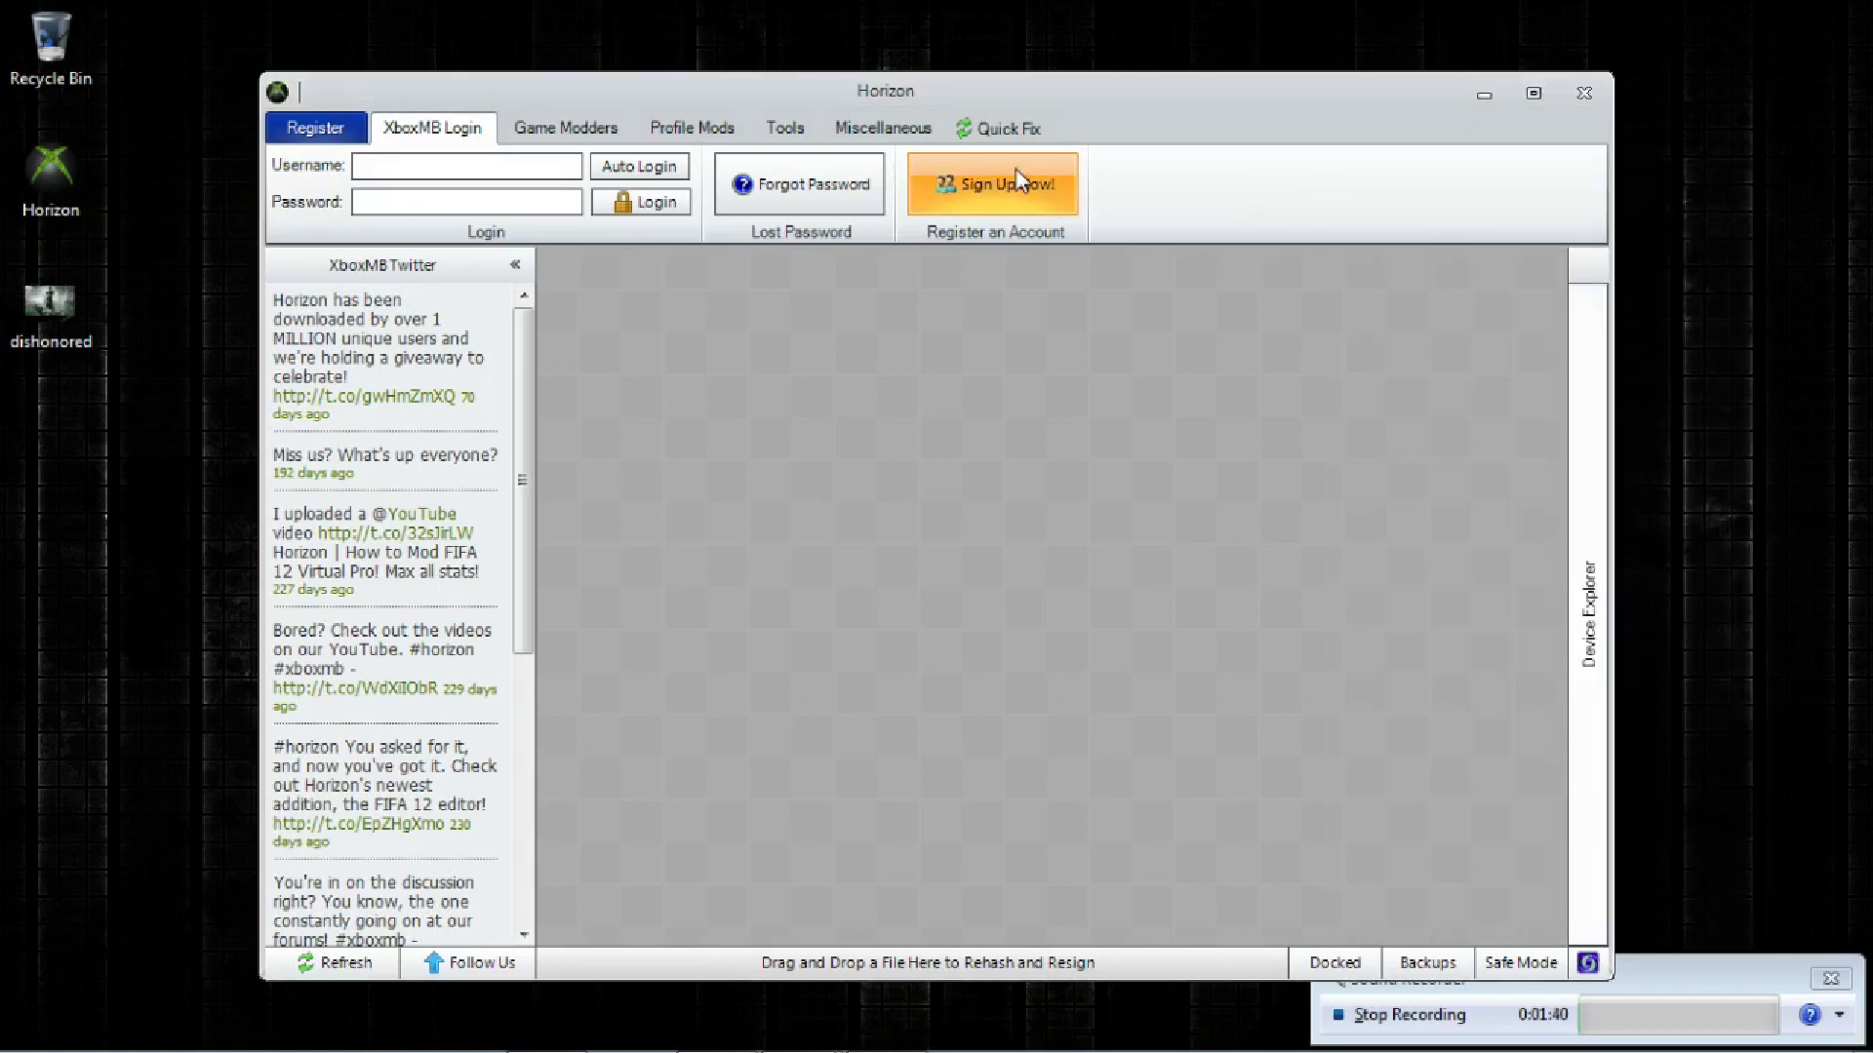
Open the Xbox 360 Theme Creator from the Tools tab and begin loading the Main Image.
click(778, 137)
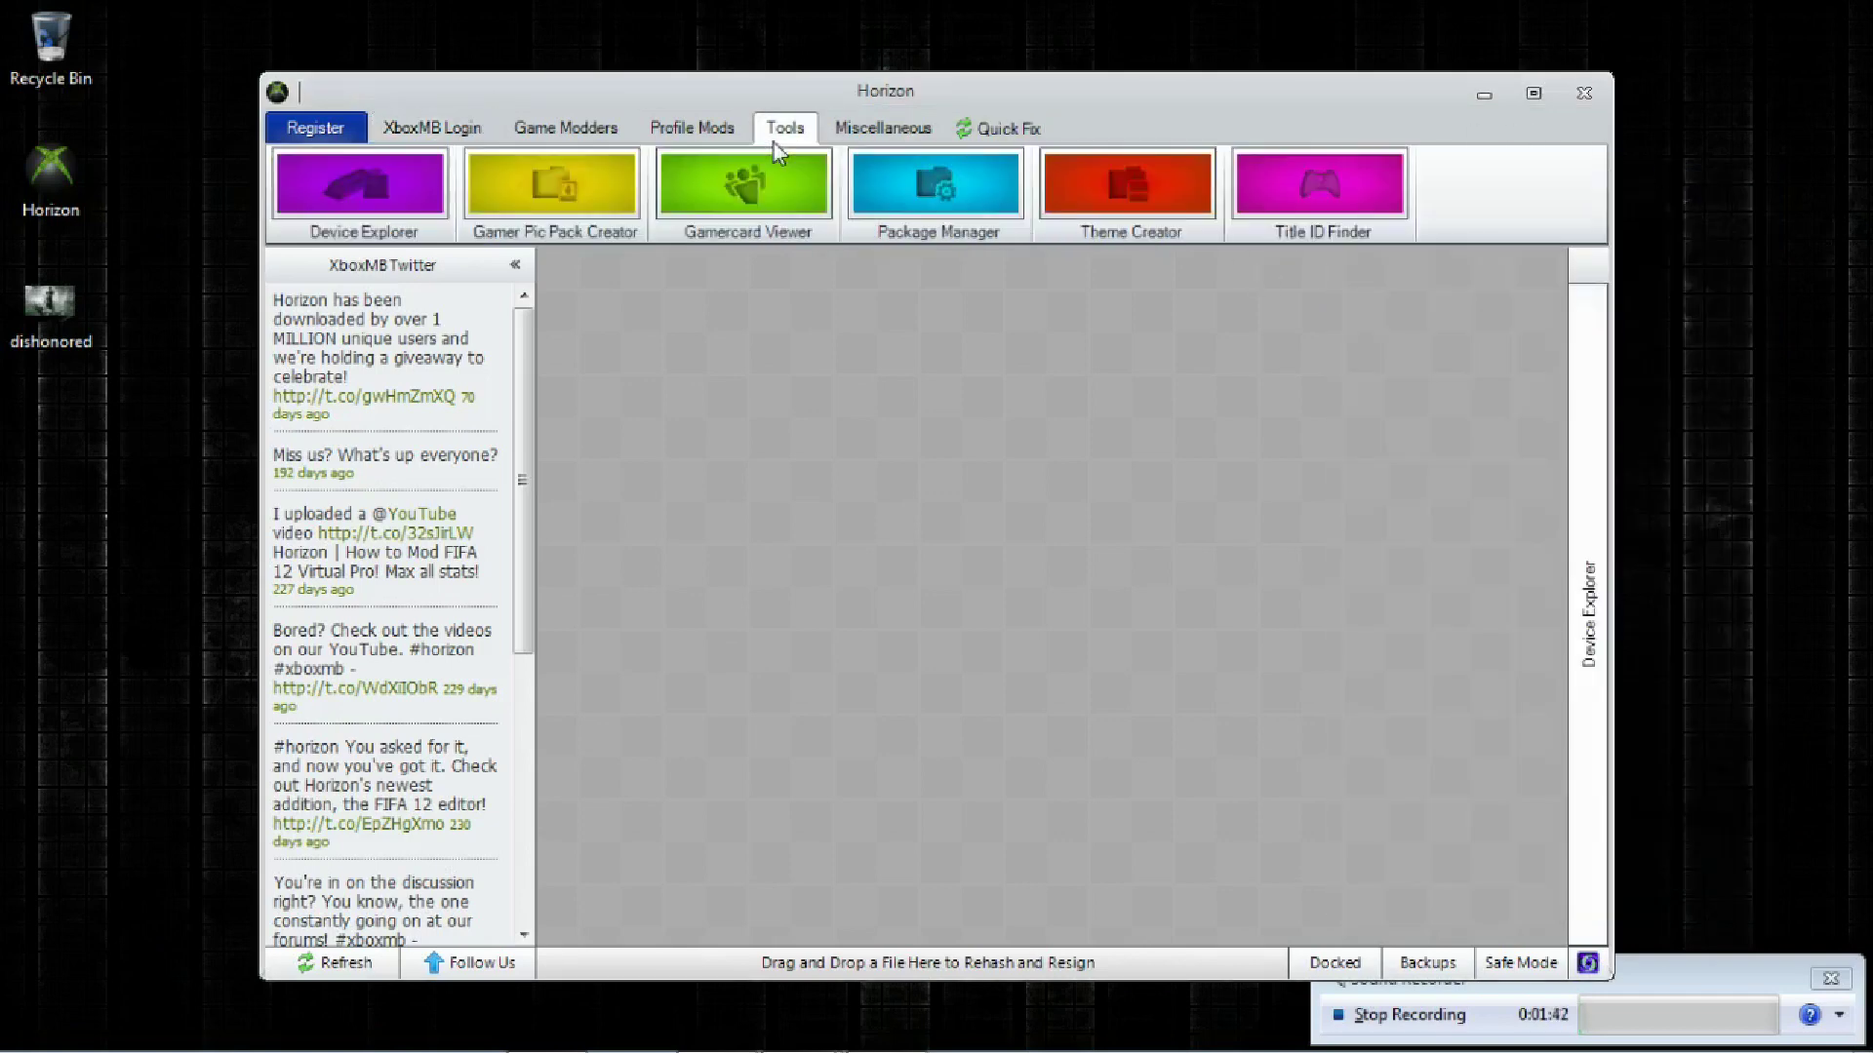
click(1102, 208)
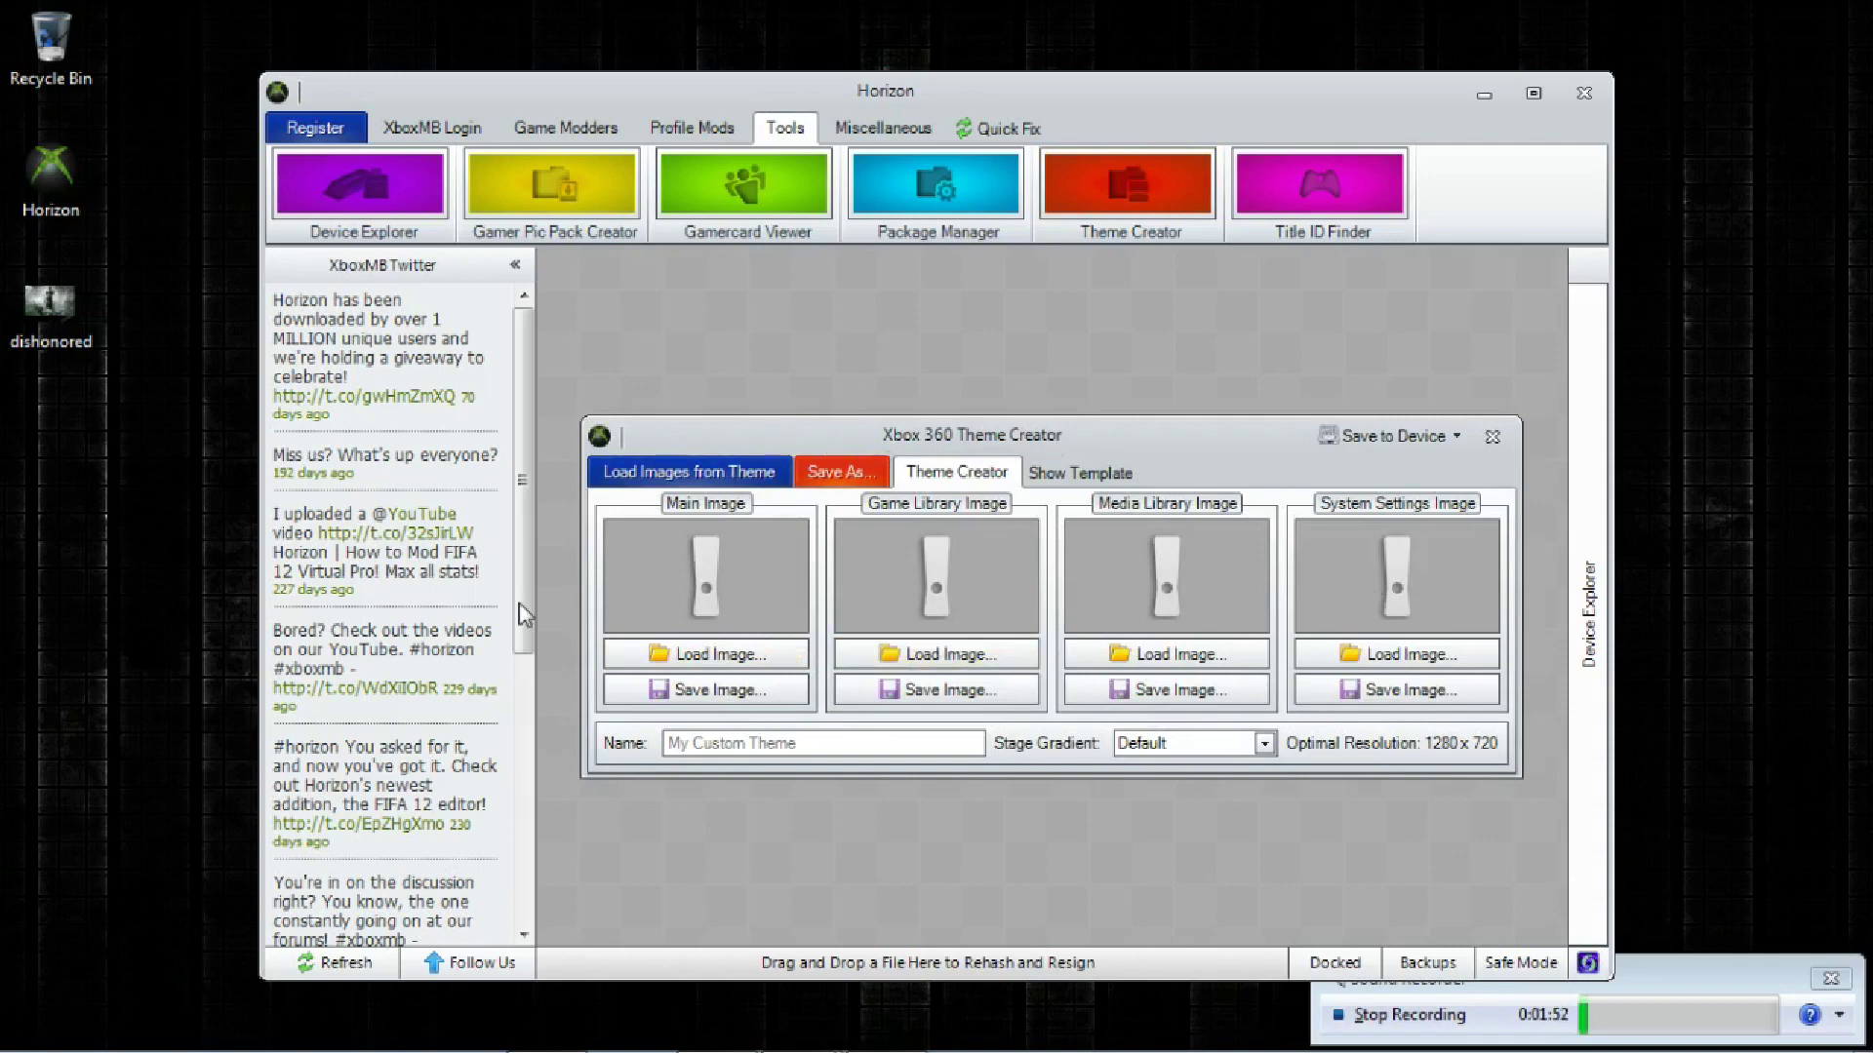
click(748, 659)
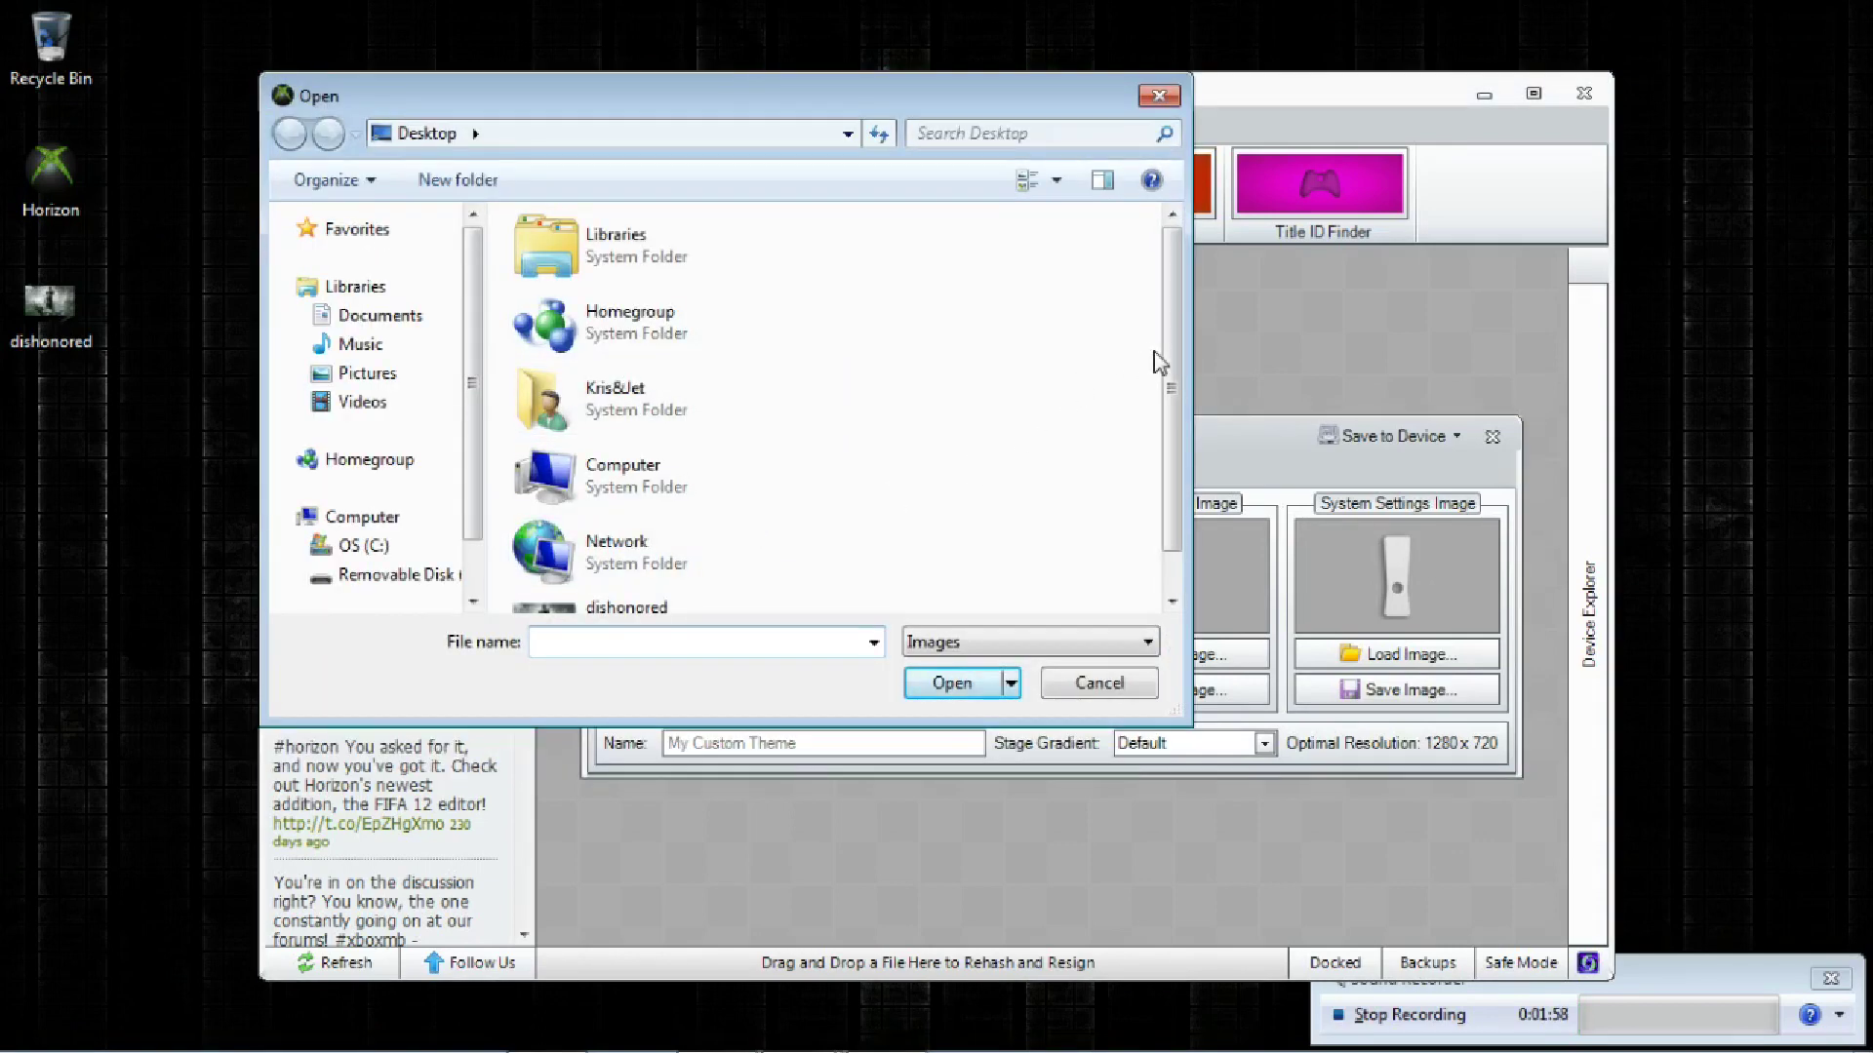
Load dishonored.jpg from the Desktop as the Main, Game Library, Media Library and System Settings images.
scroll(1154, 355, down, 1)
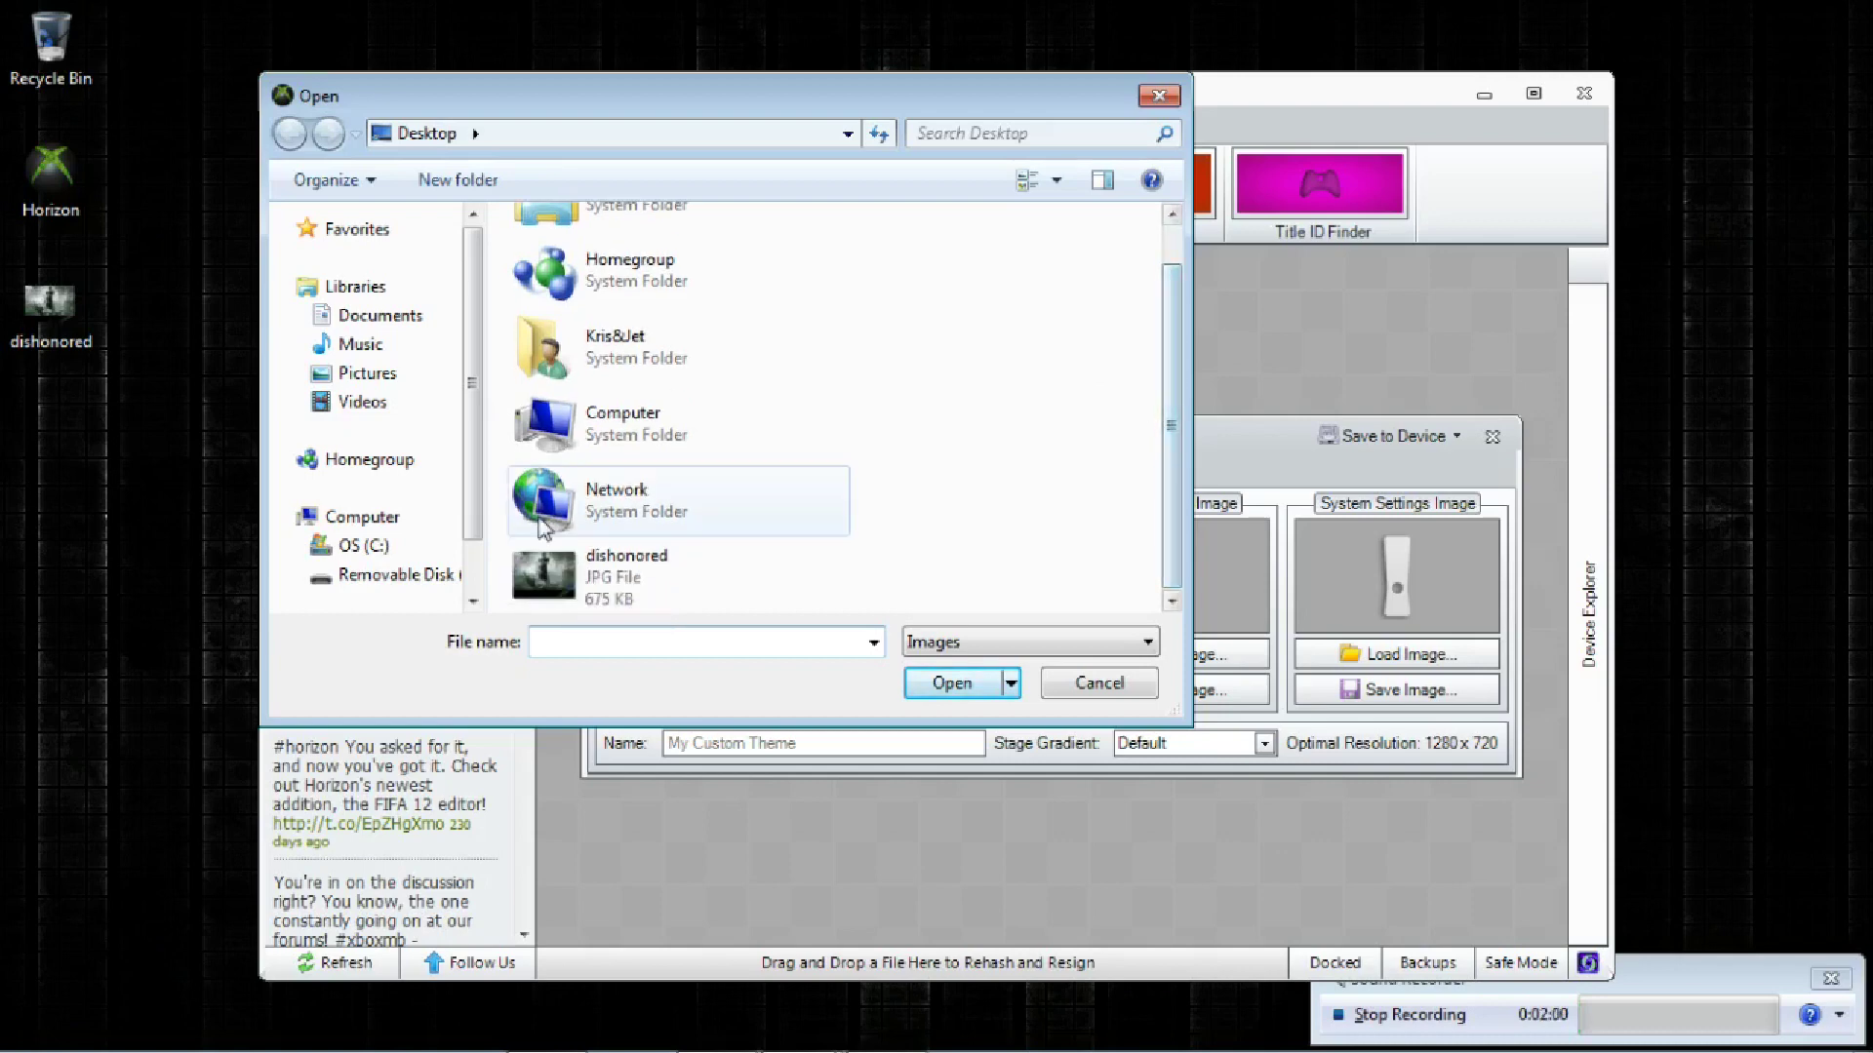
double_click(556, 566)
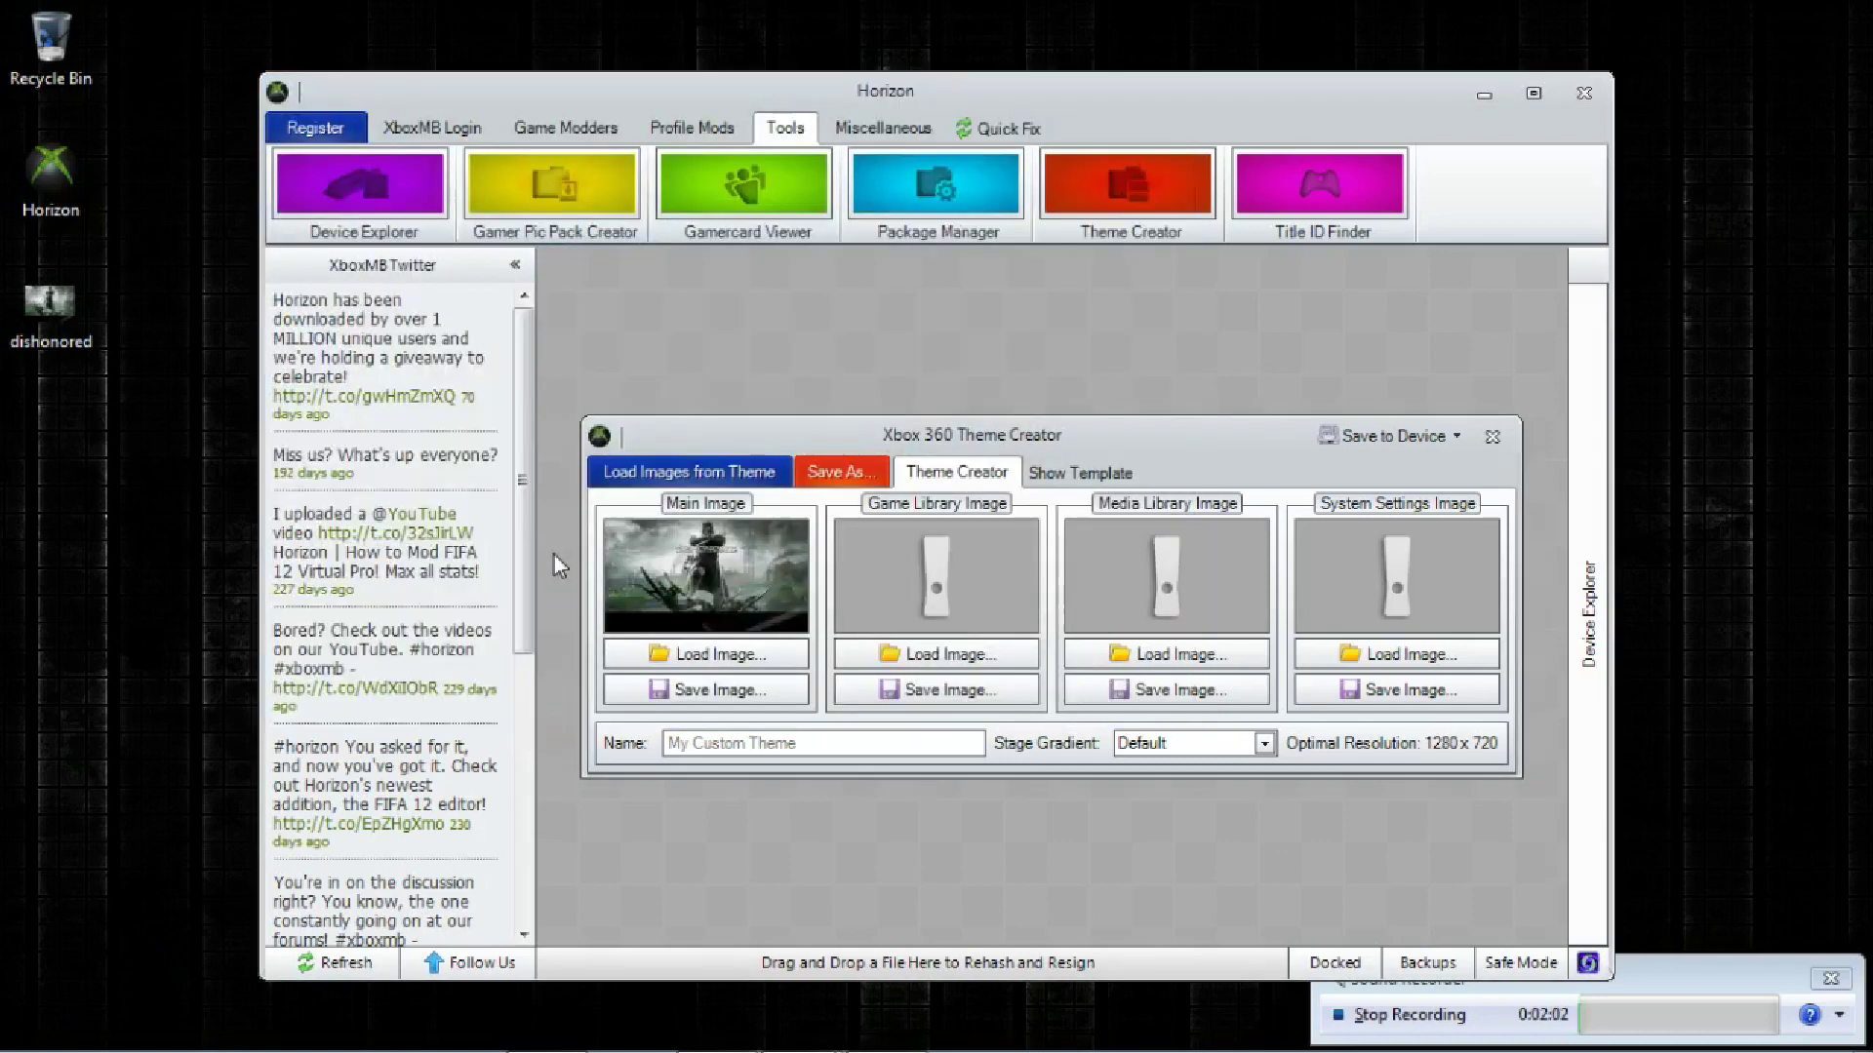
click(888, 666)
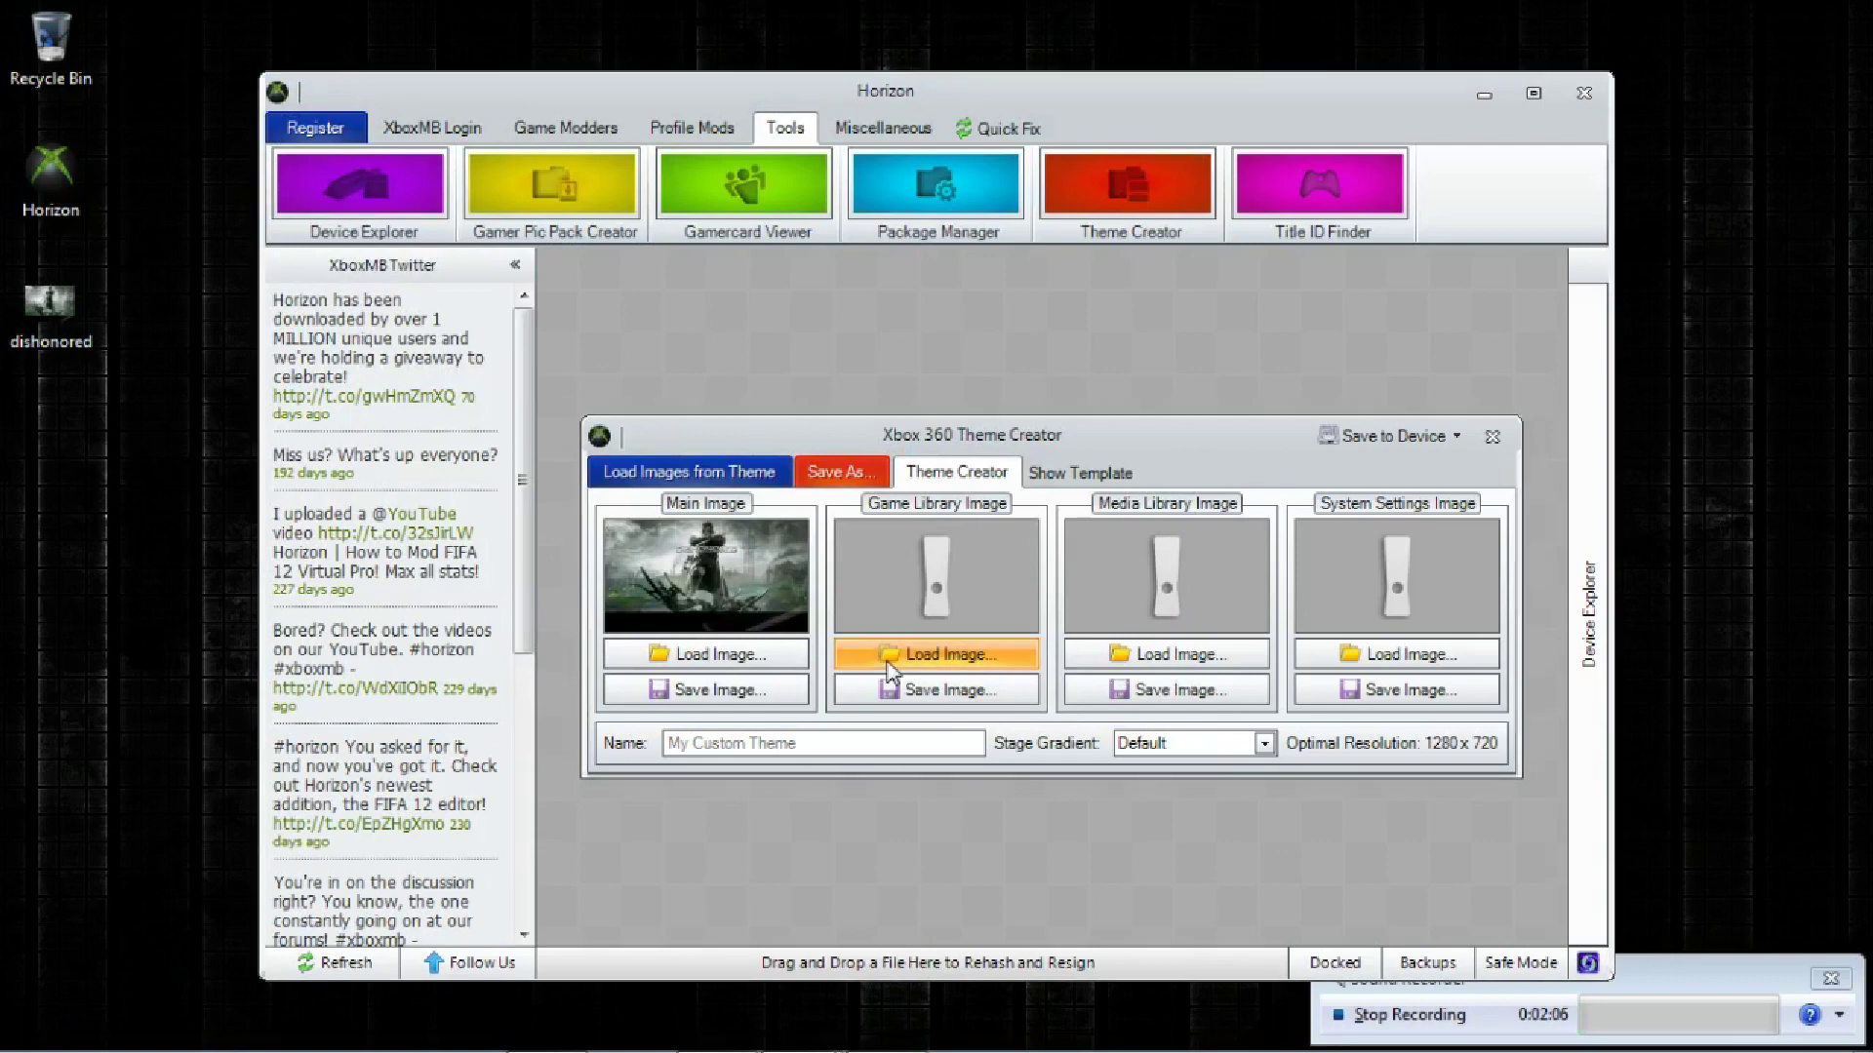
click(626, 605)
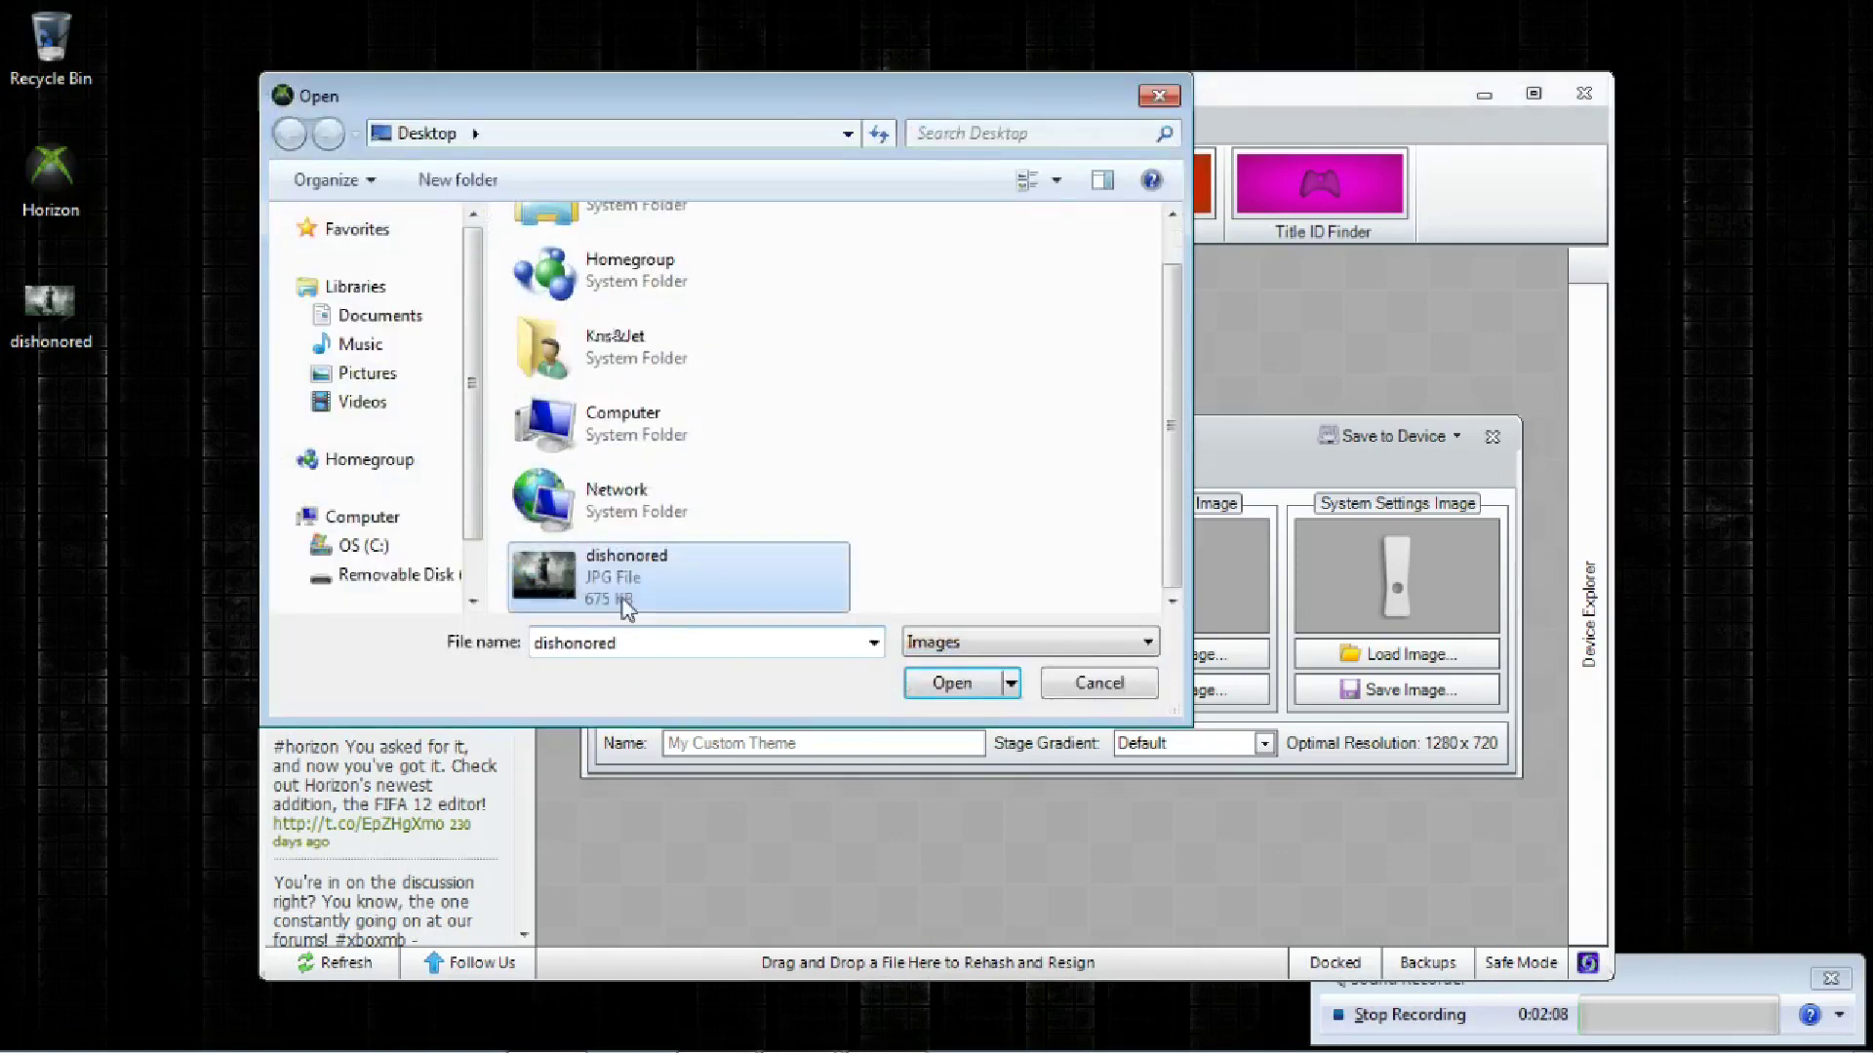
double_click(625, 604)
click(1158, 663)
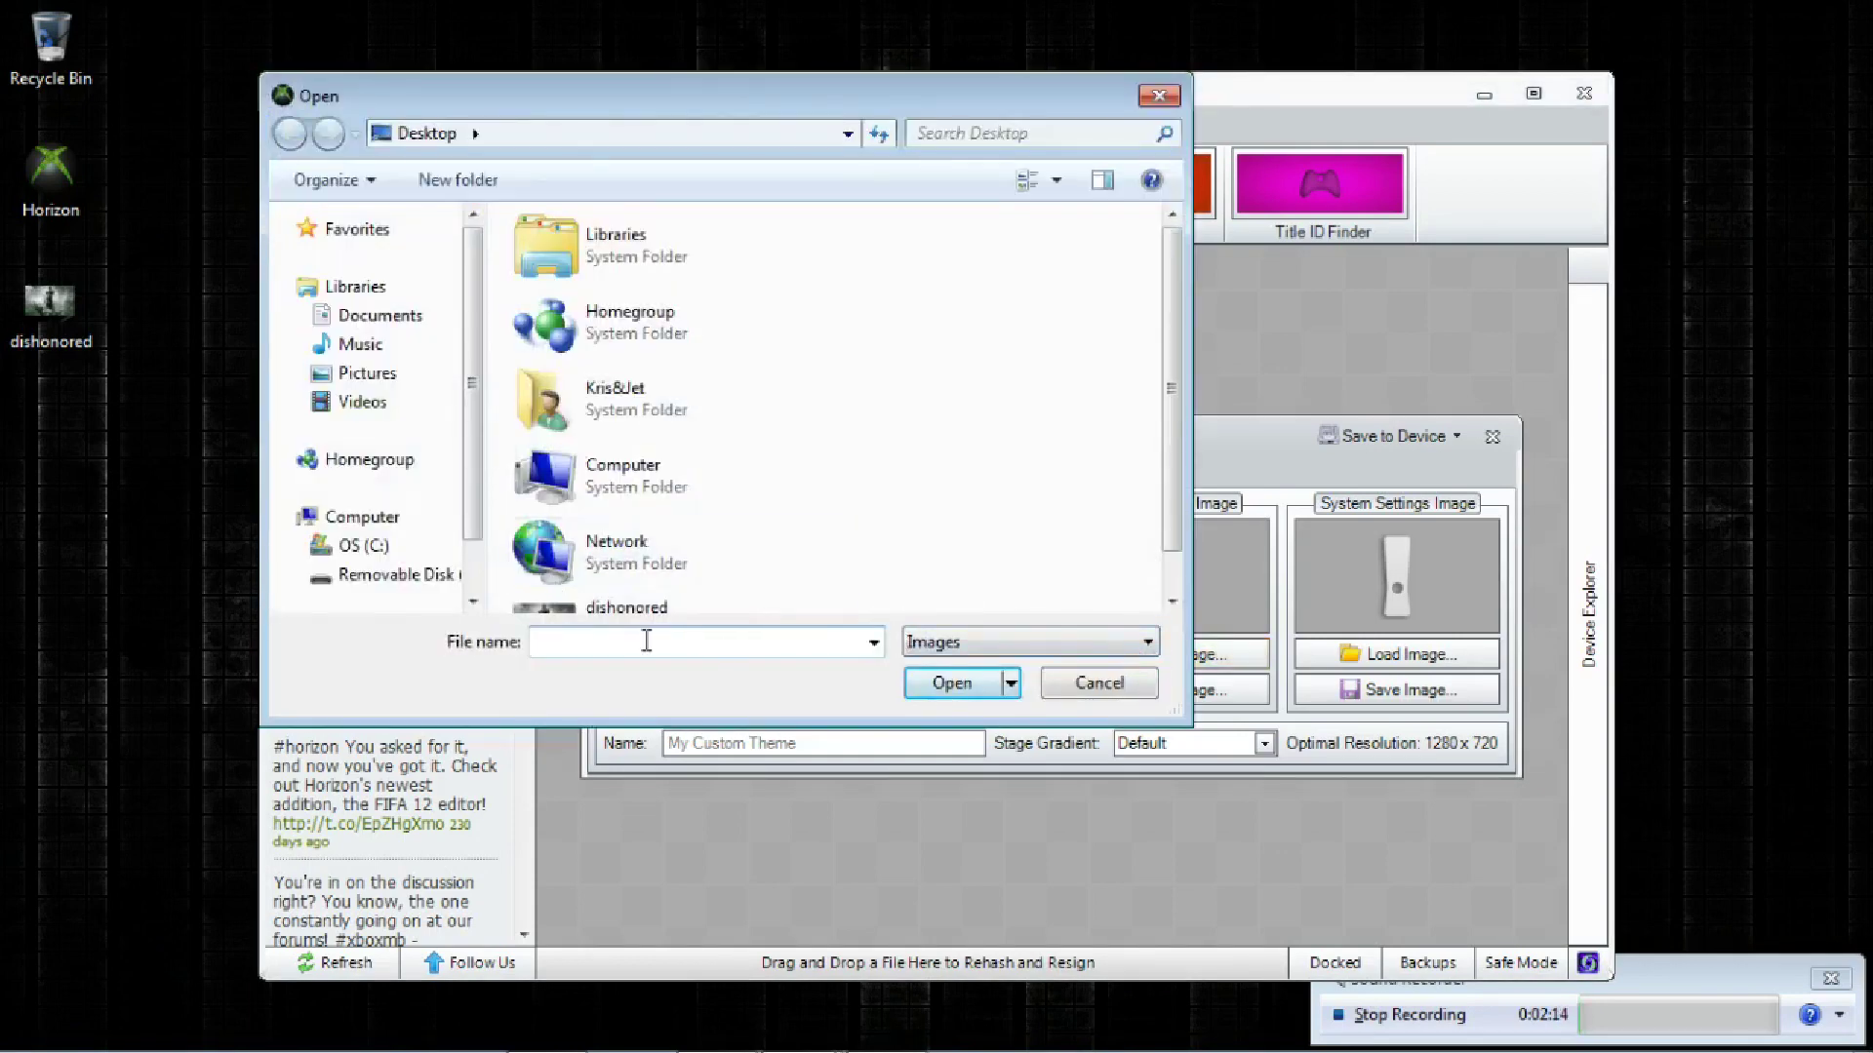
double_click(663, 609)
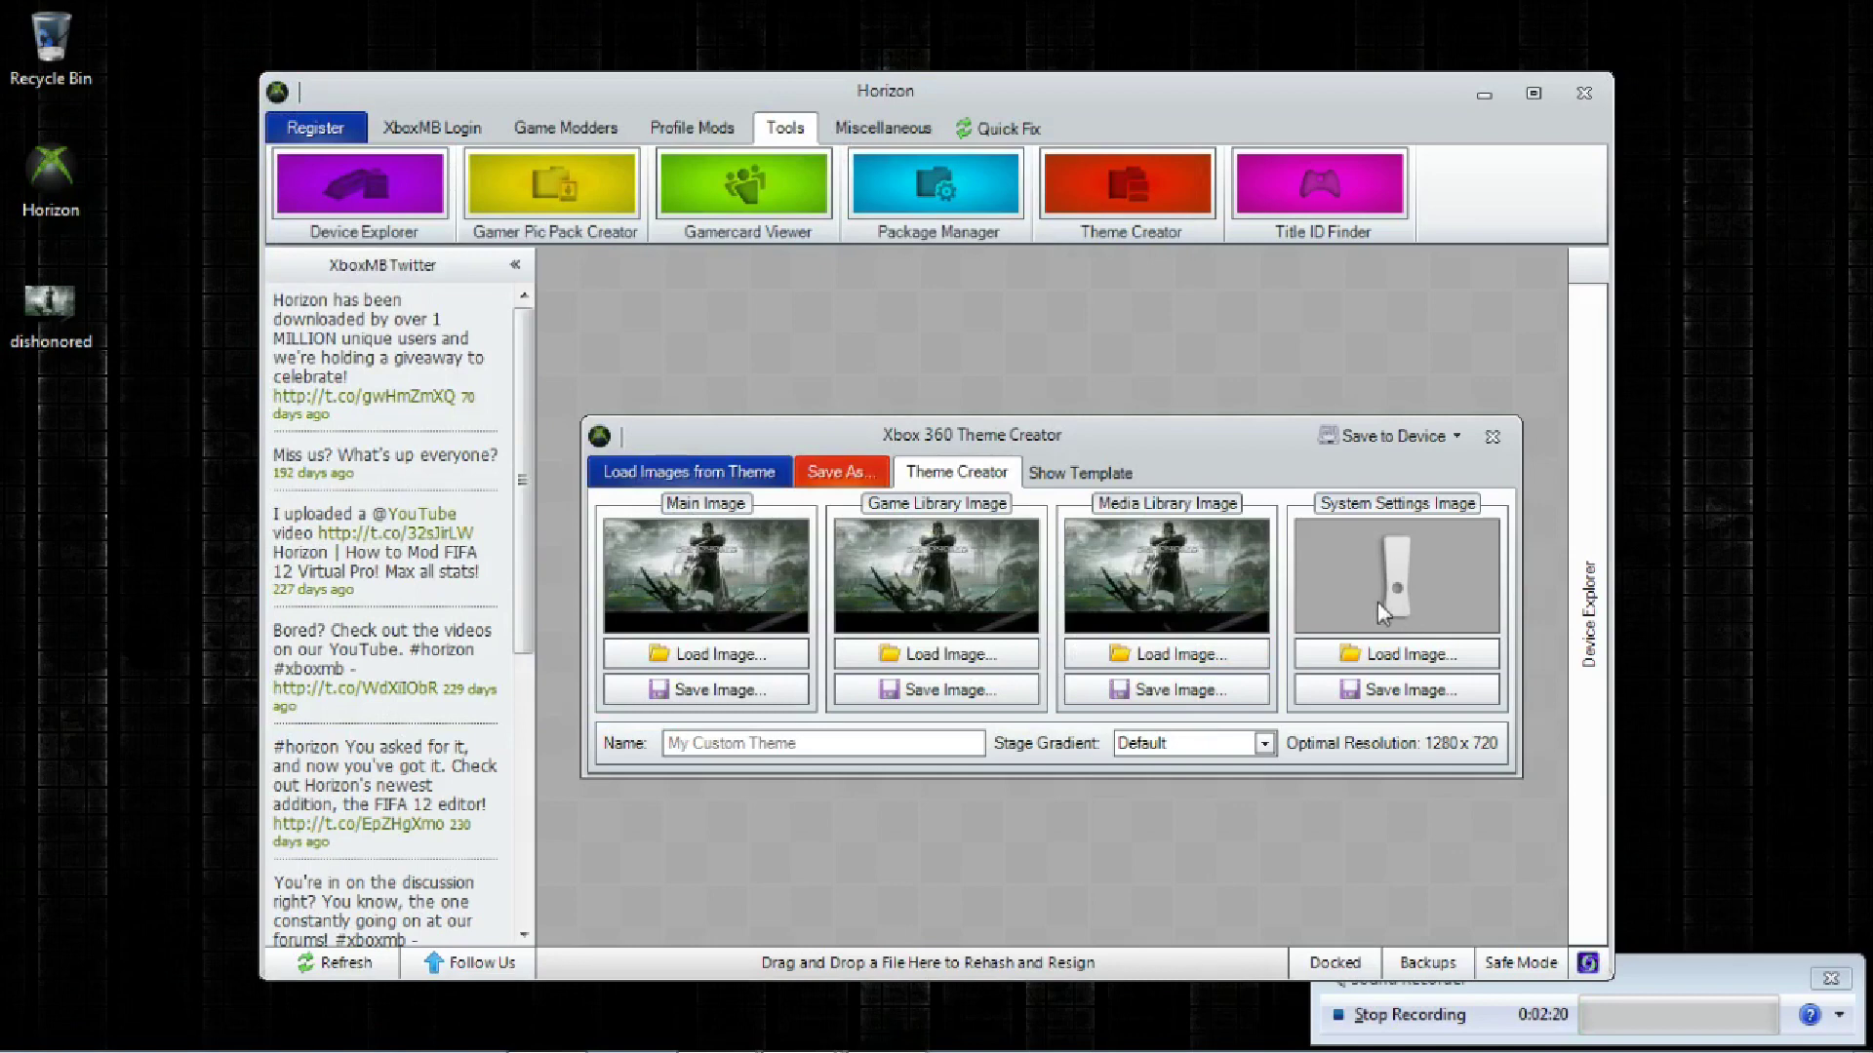
click(1380, 656)
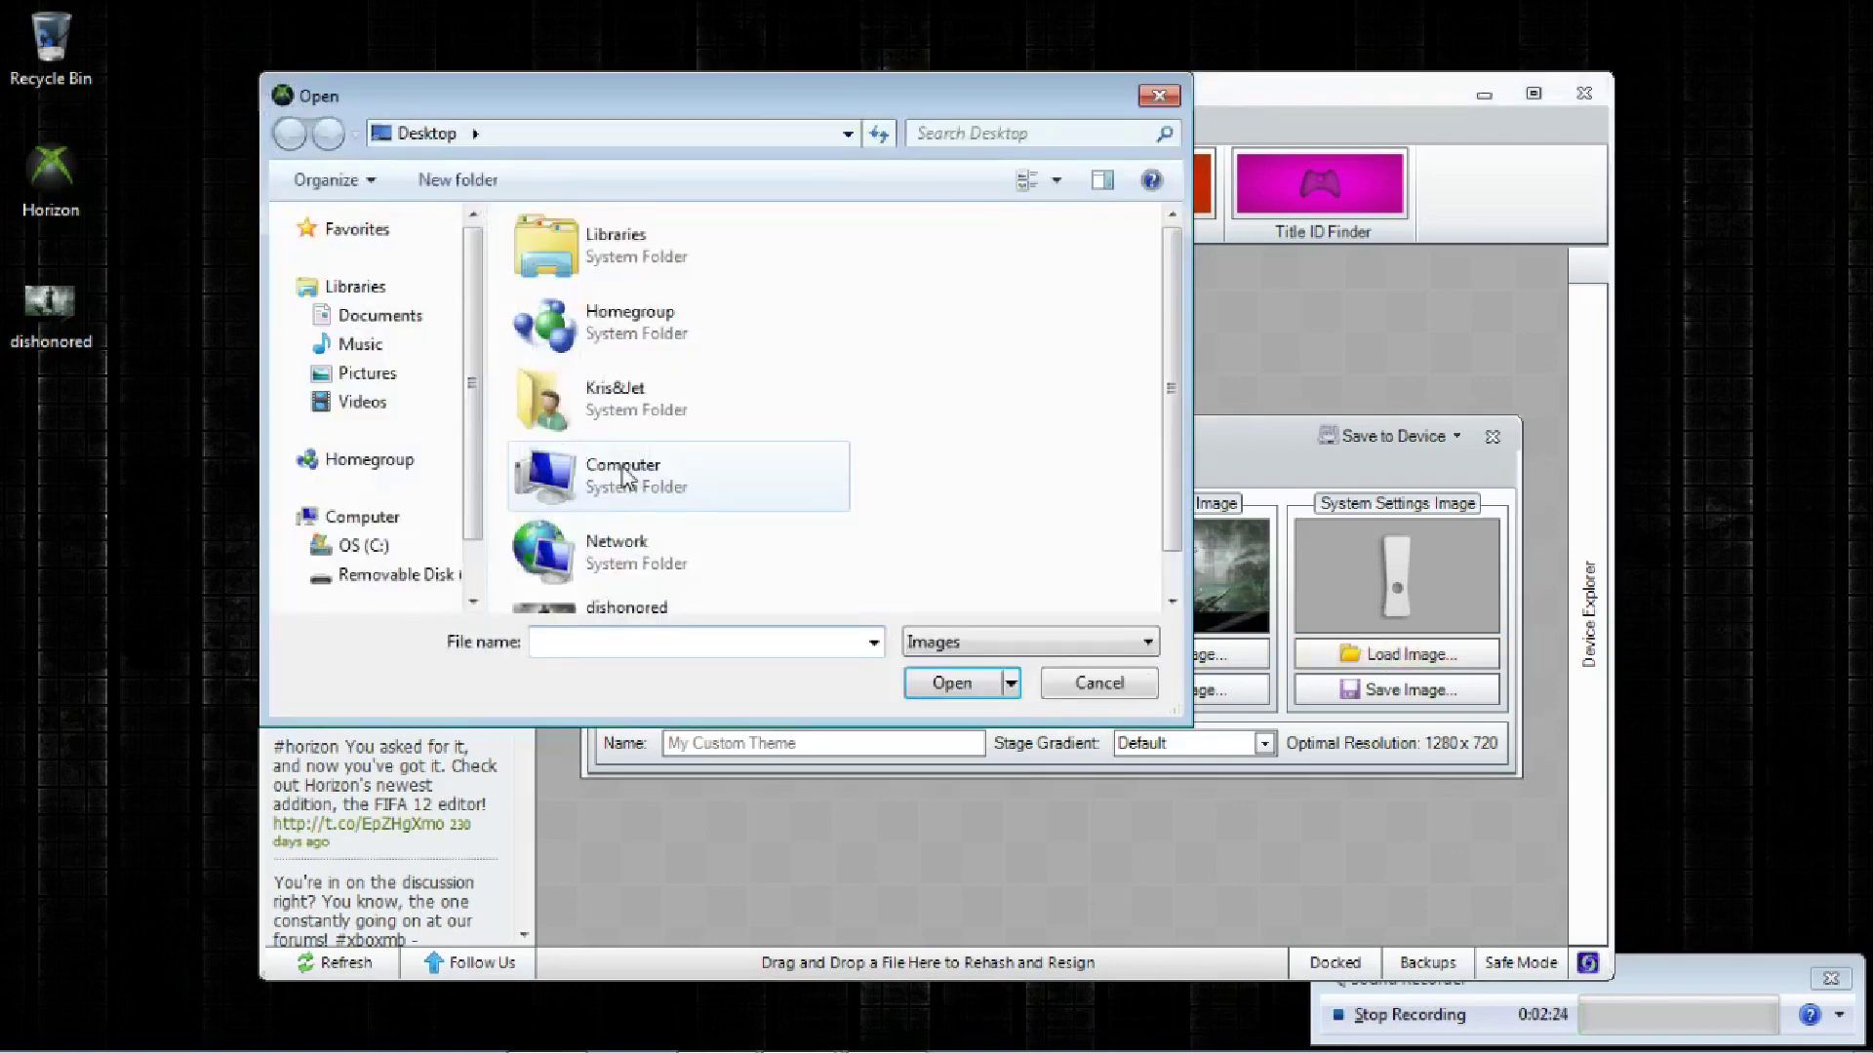
click(612, 607)
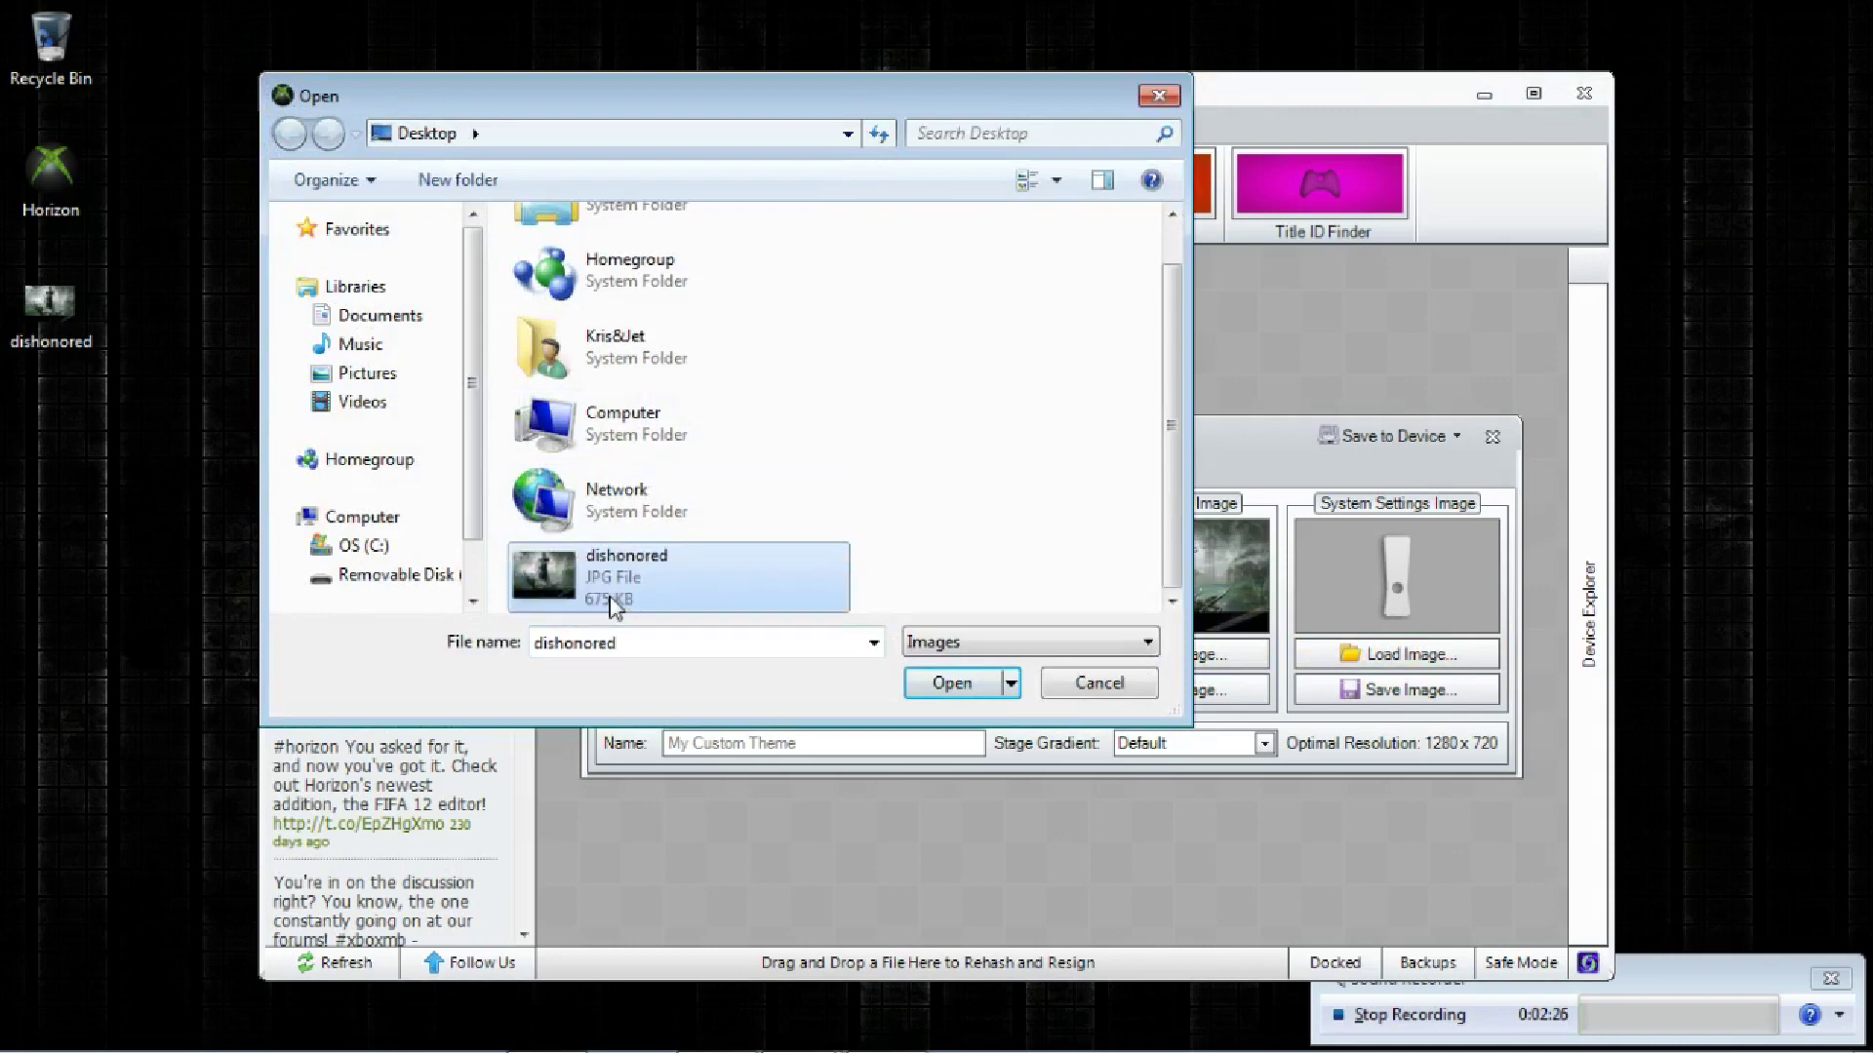
click(936, 682)
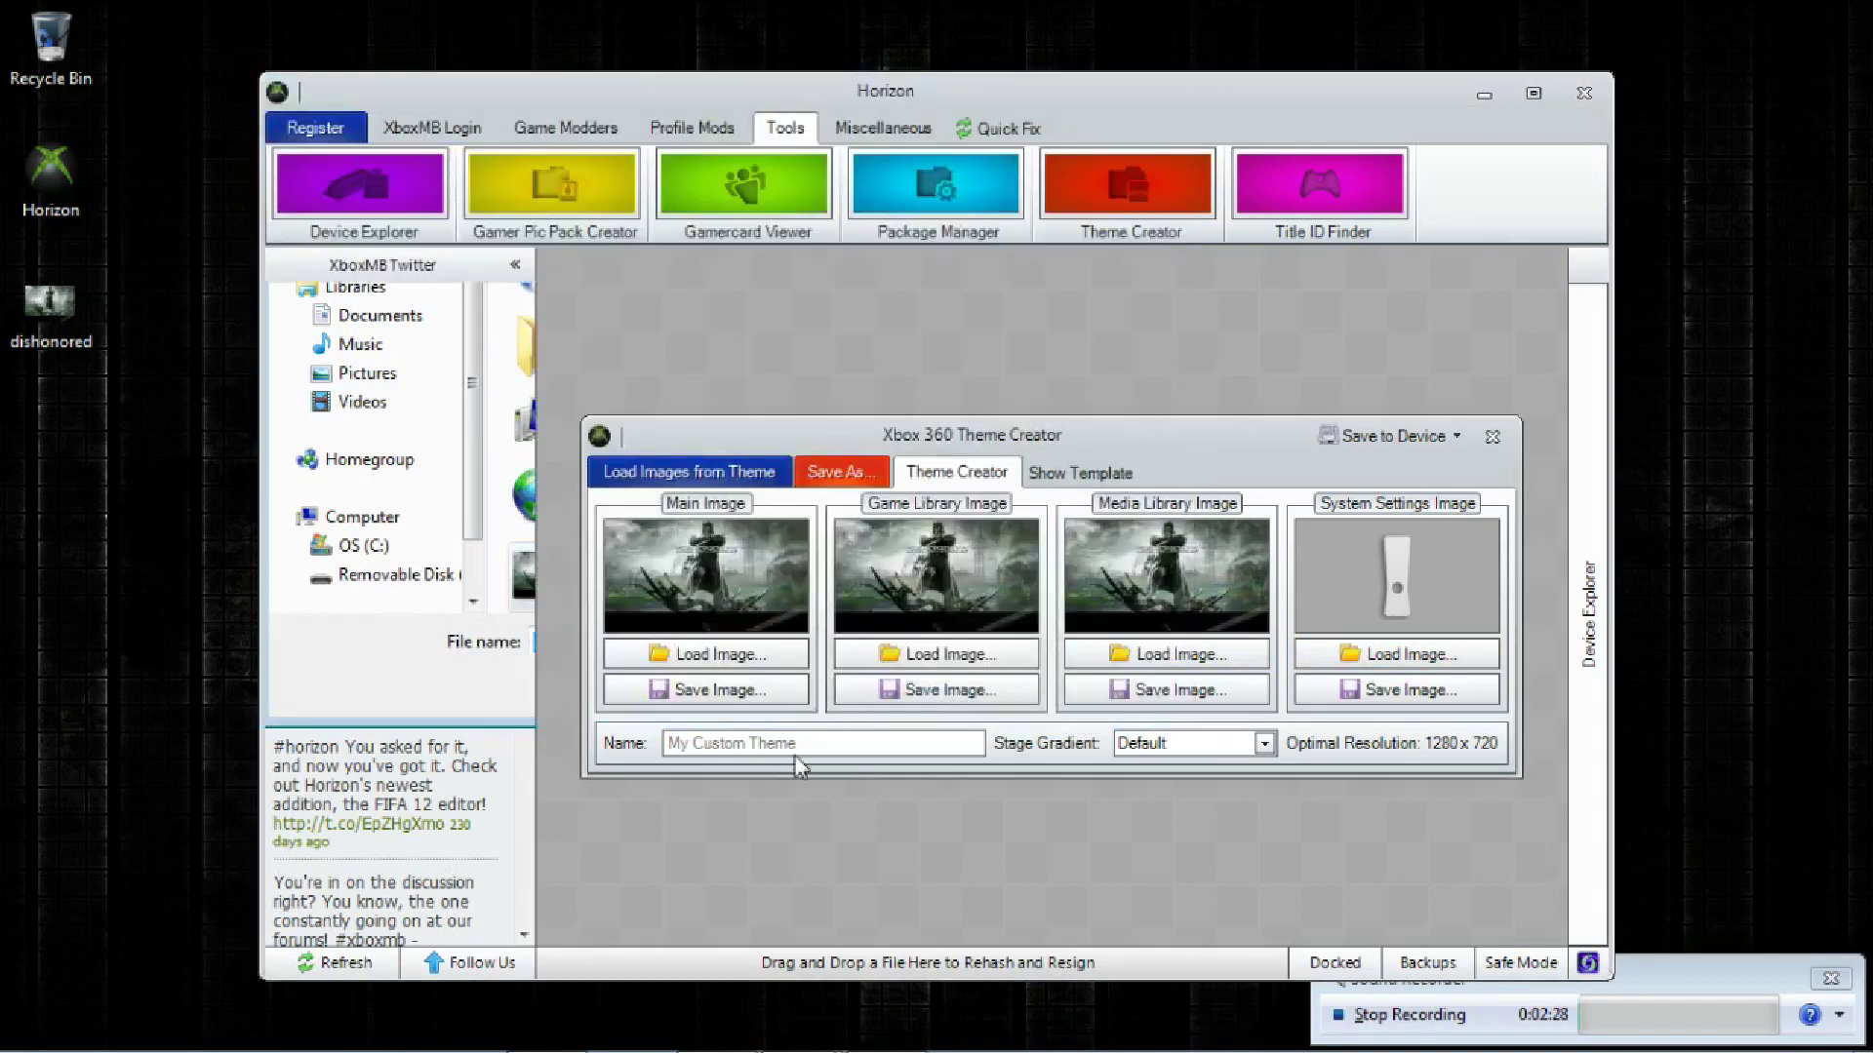
Name the theme Dishonored and set its stage gradient to Black.
click(811, 745)
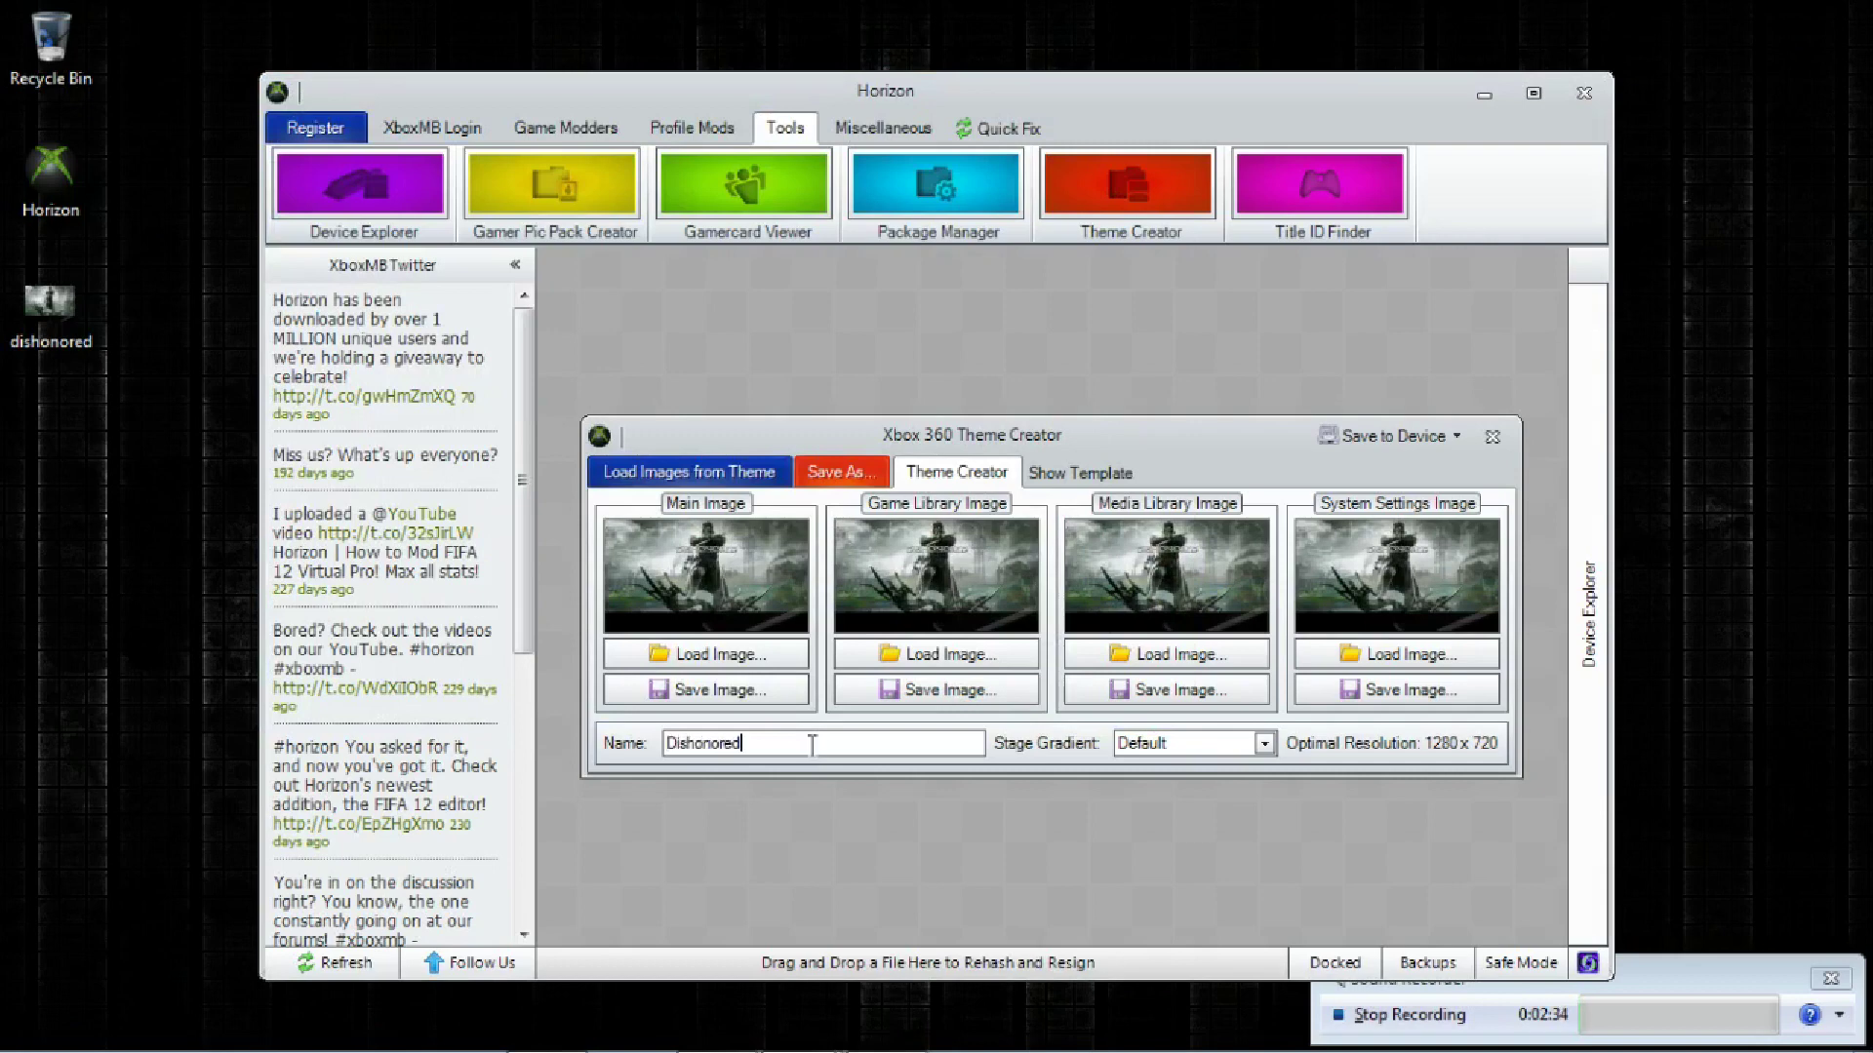
click(1264, 744)
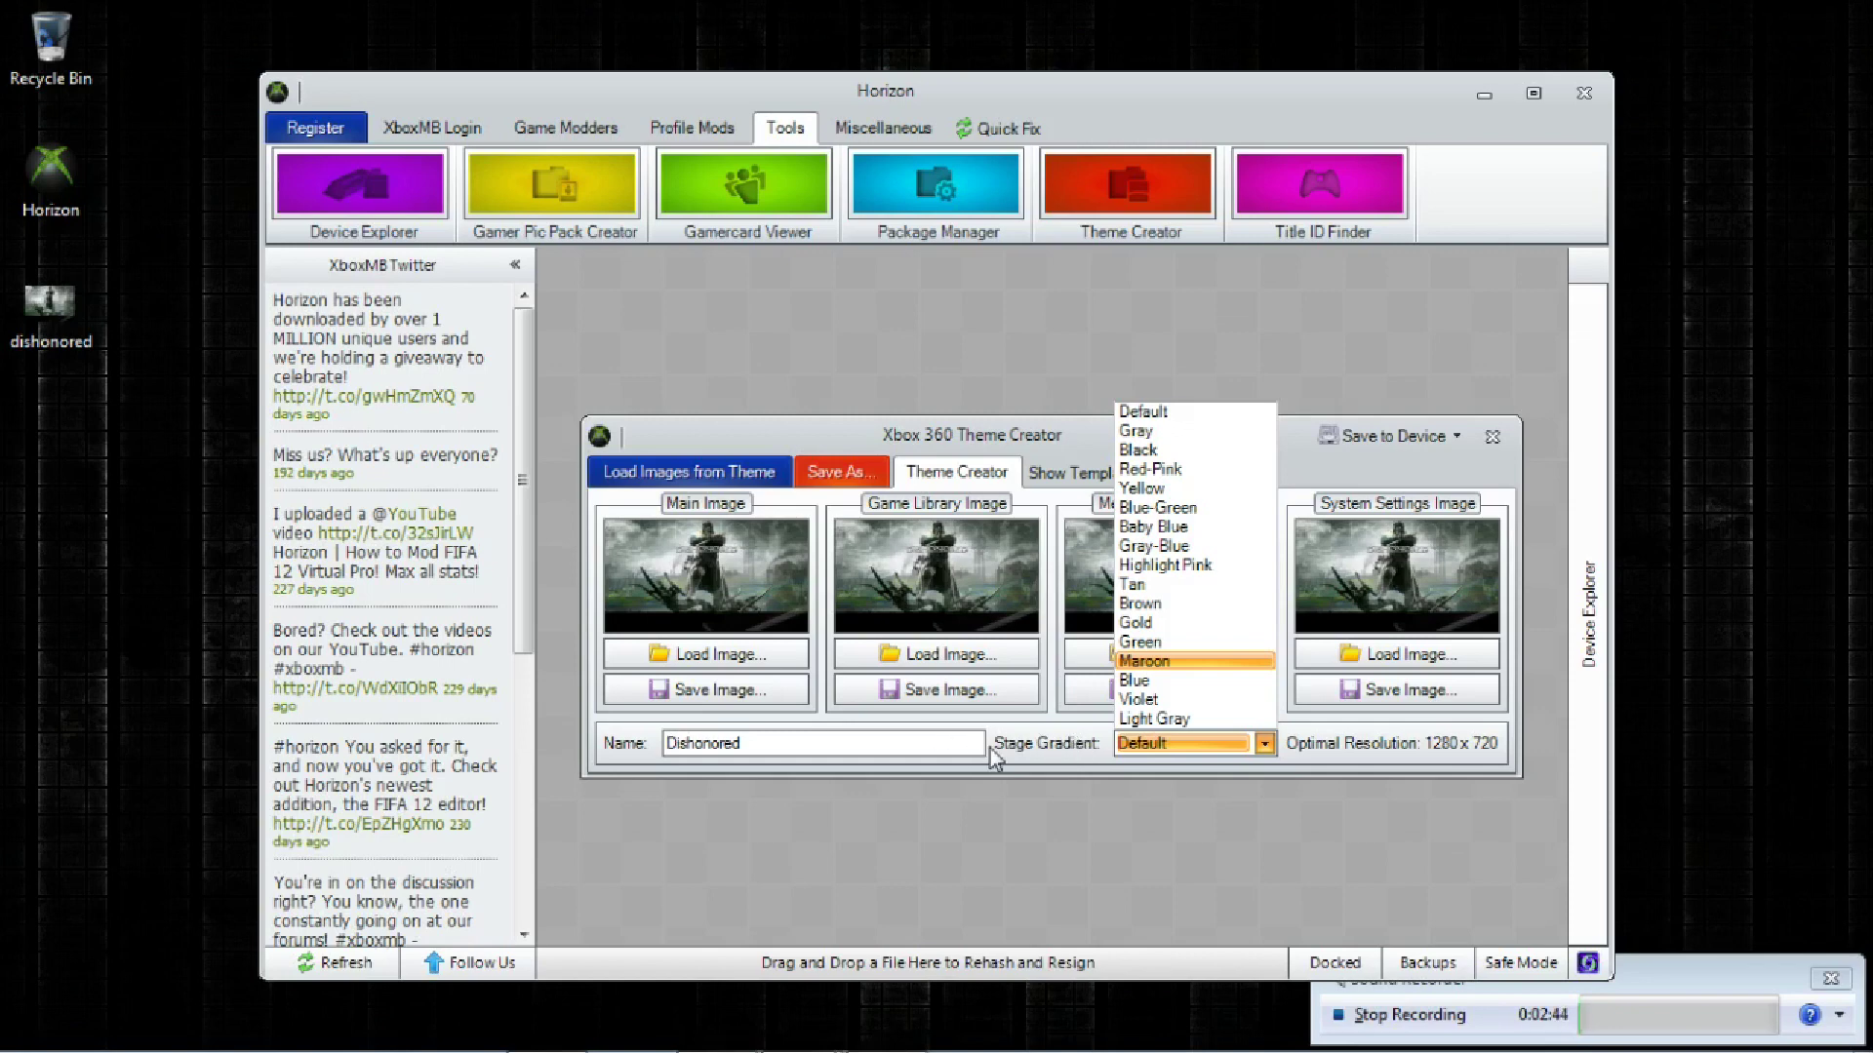
click(1020, 751)
click(1264, 743)
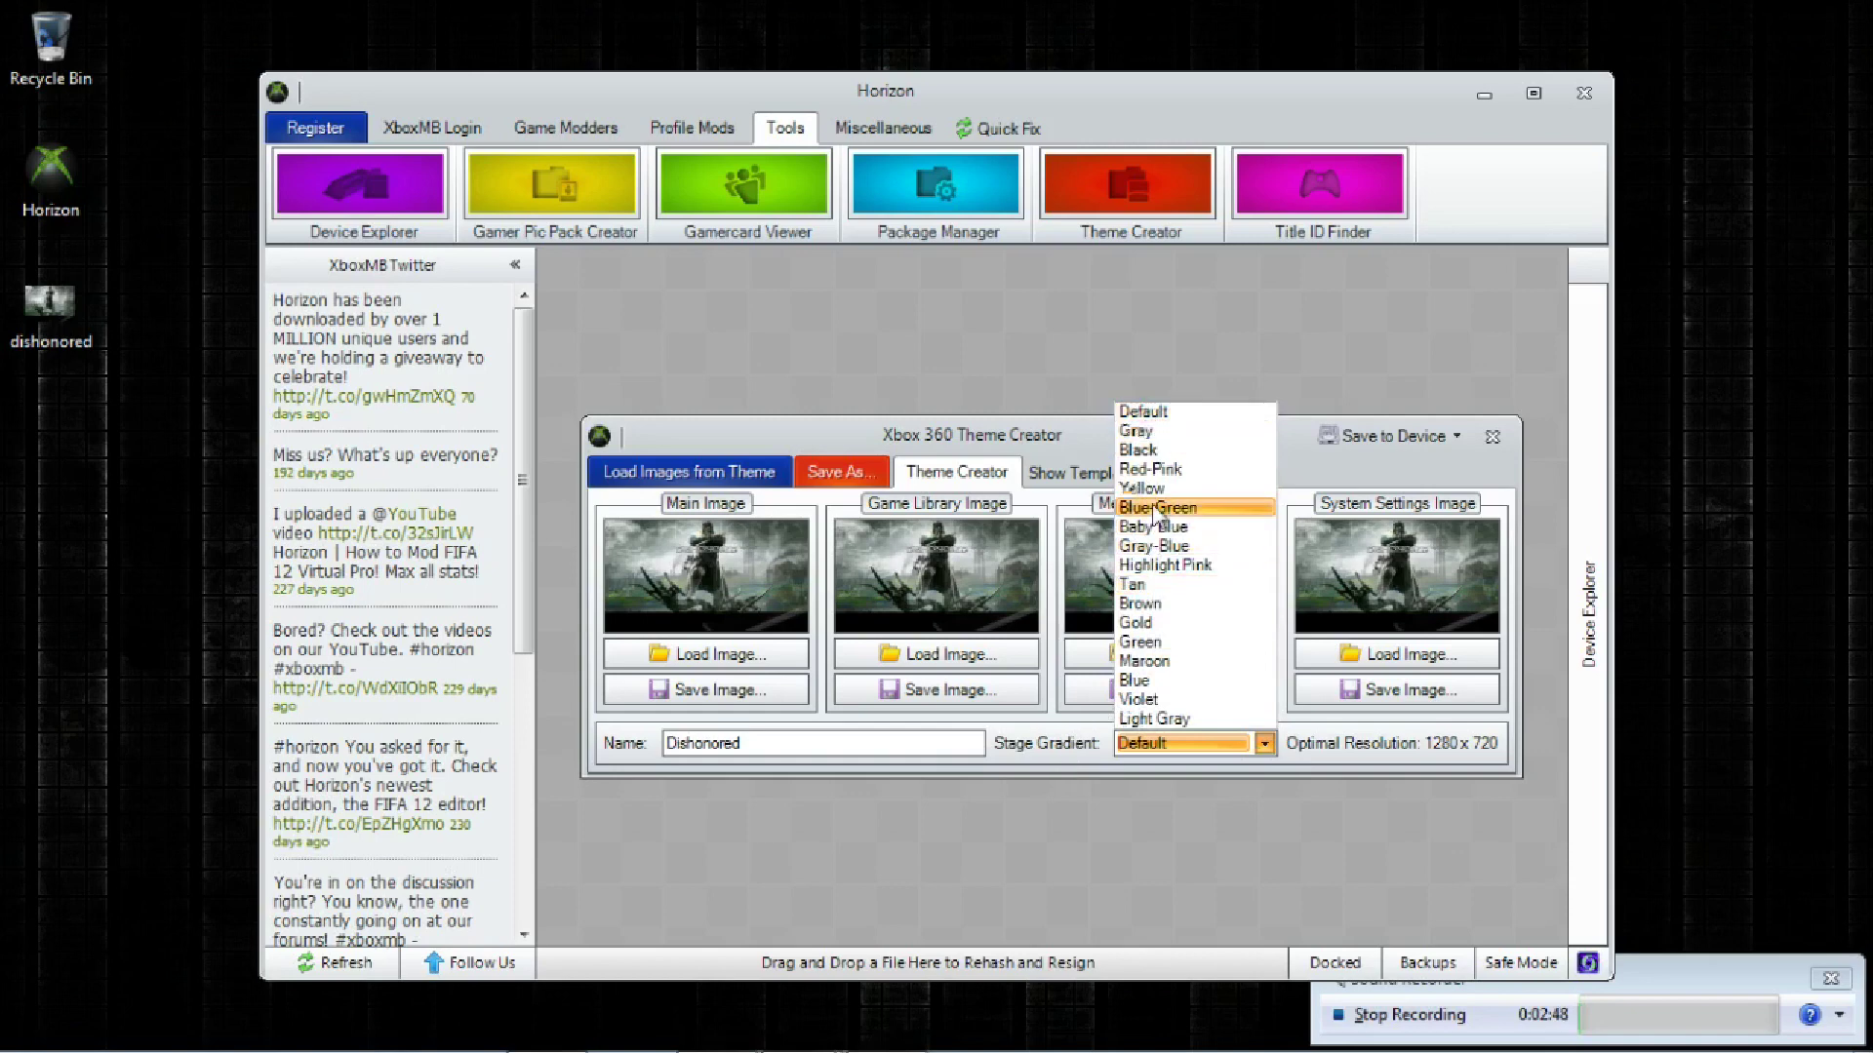
click(1149, 454)
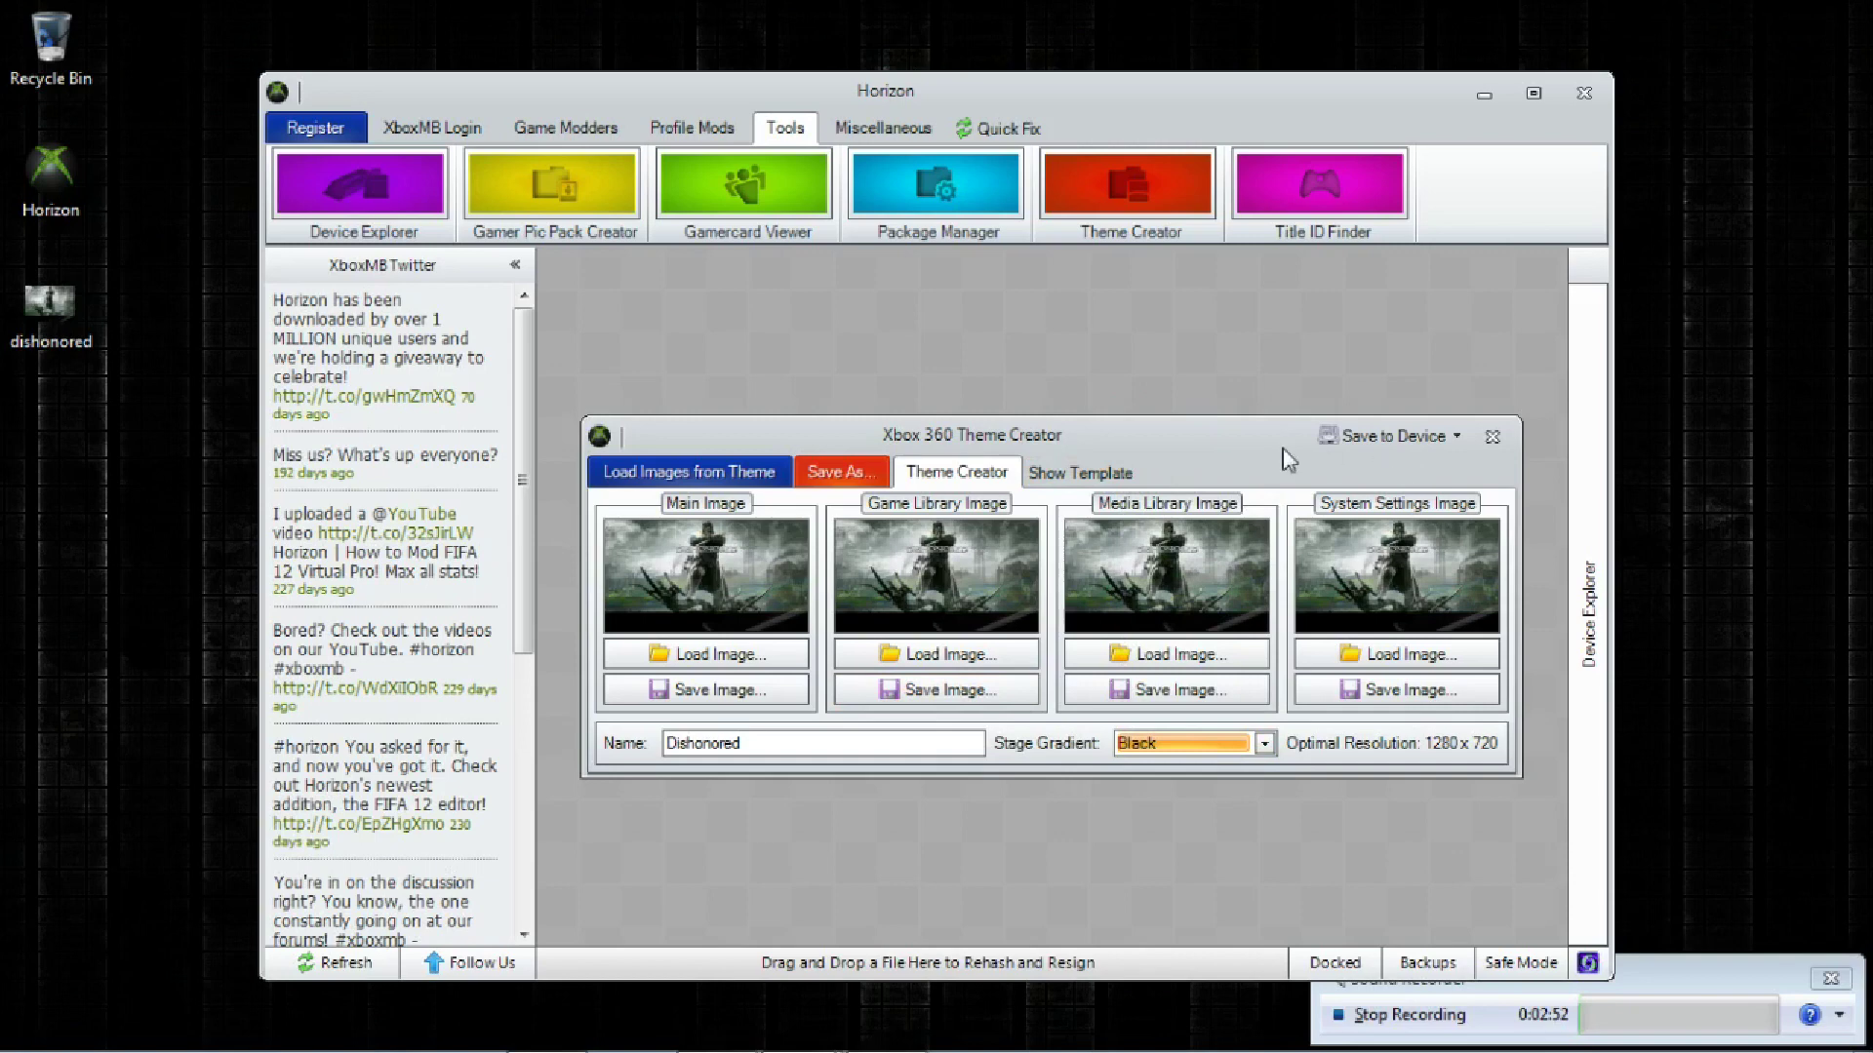
click(841, 474)
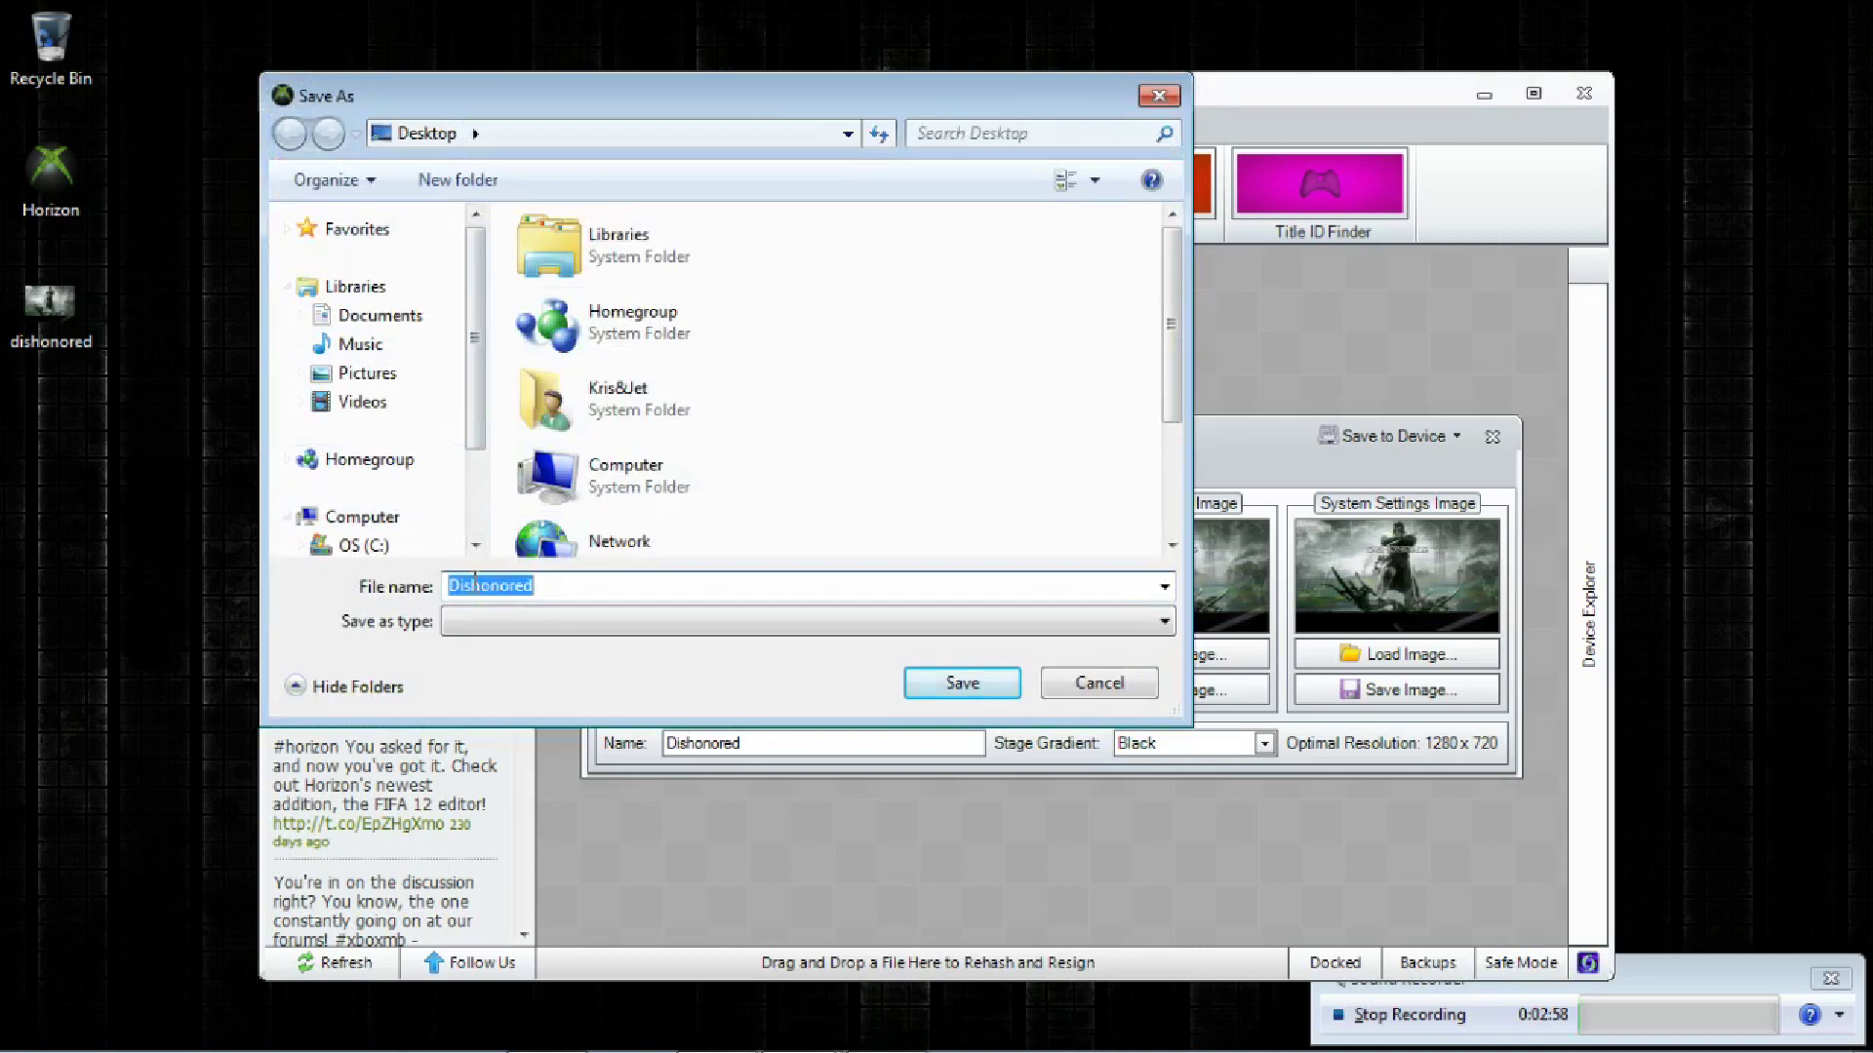
Save the theme file as Dishonored on the Desktop and acknowledge the success message.
click(958, 682)
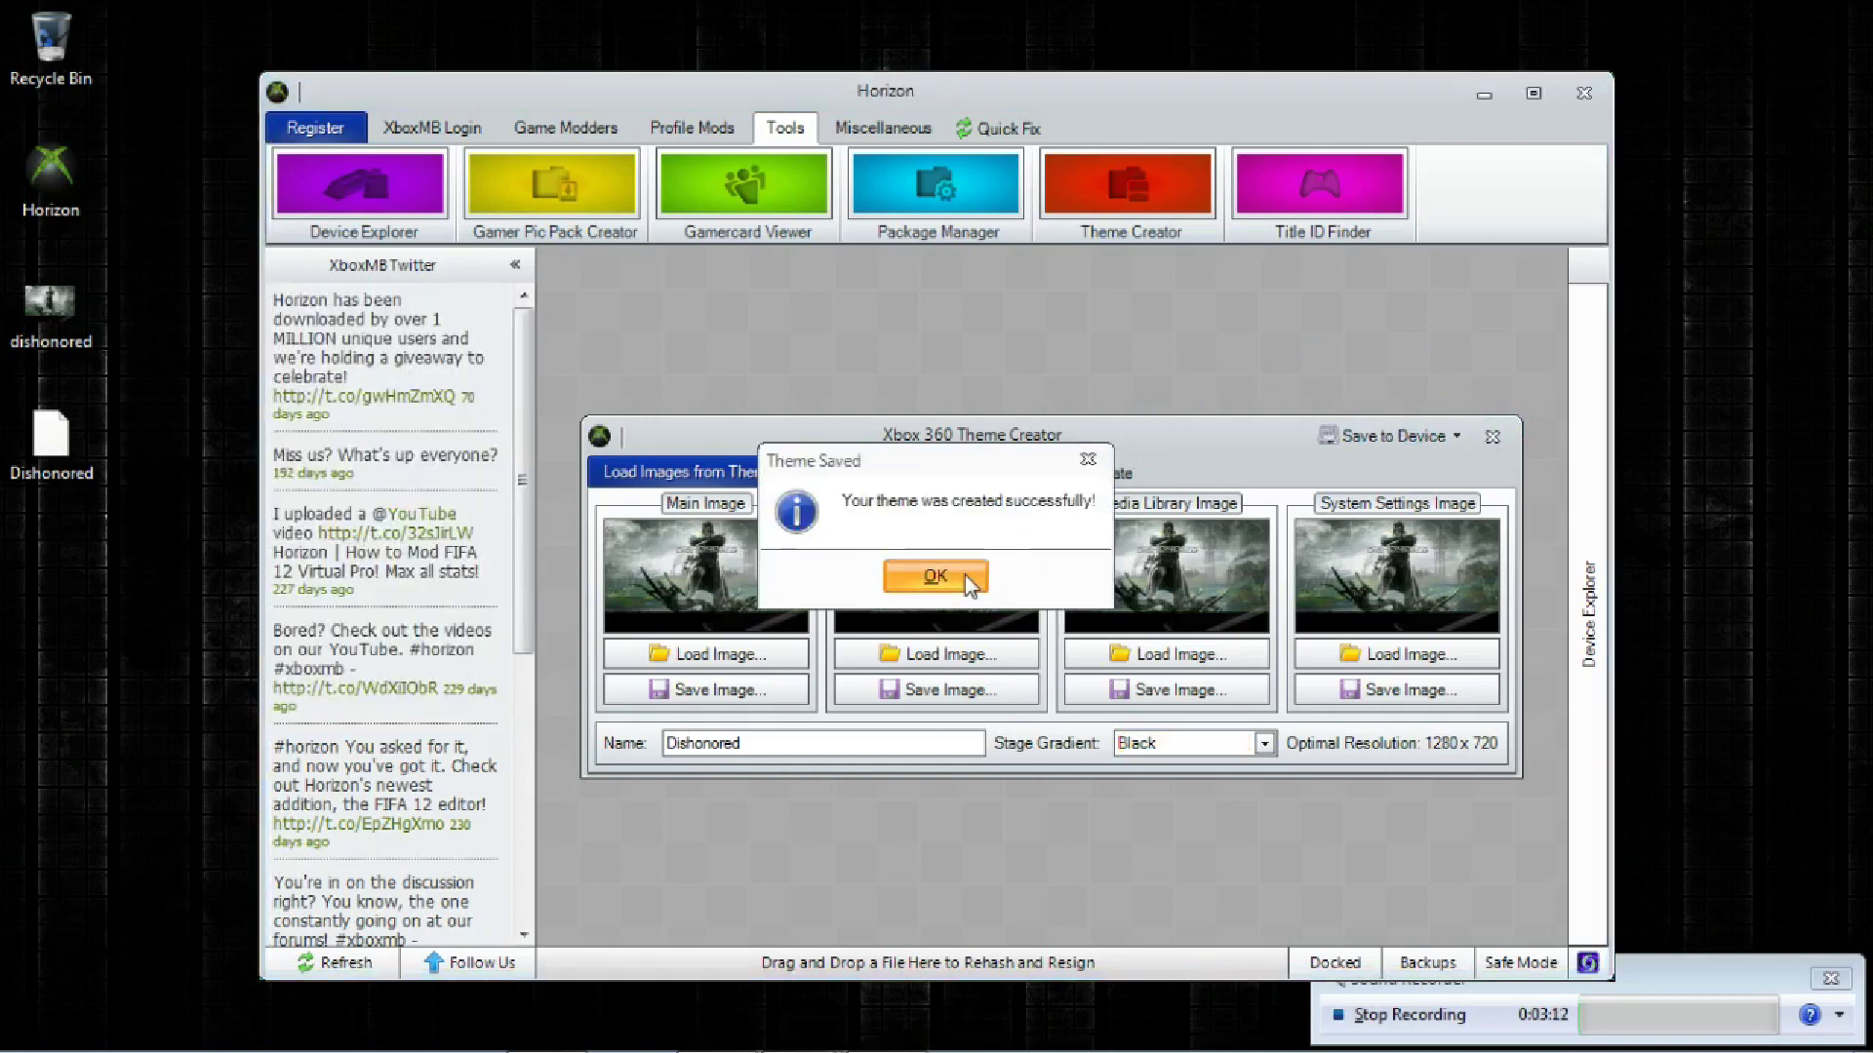
key(Return)
Close Theme Creator, load the Dishonored package, then save, rehash and resign it.
click(1492, 438)
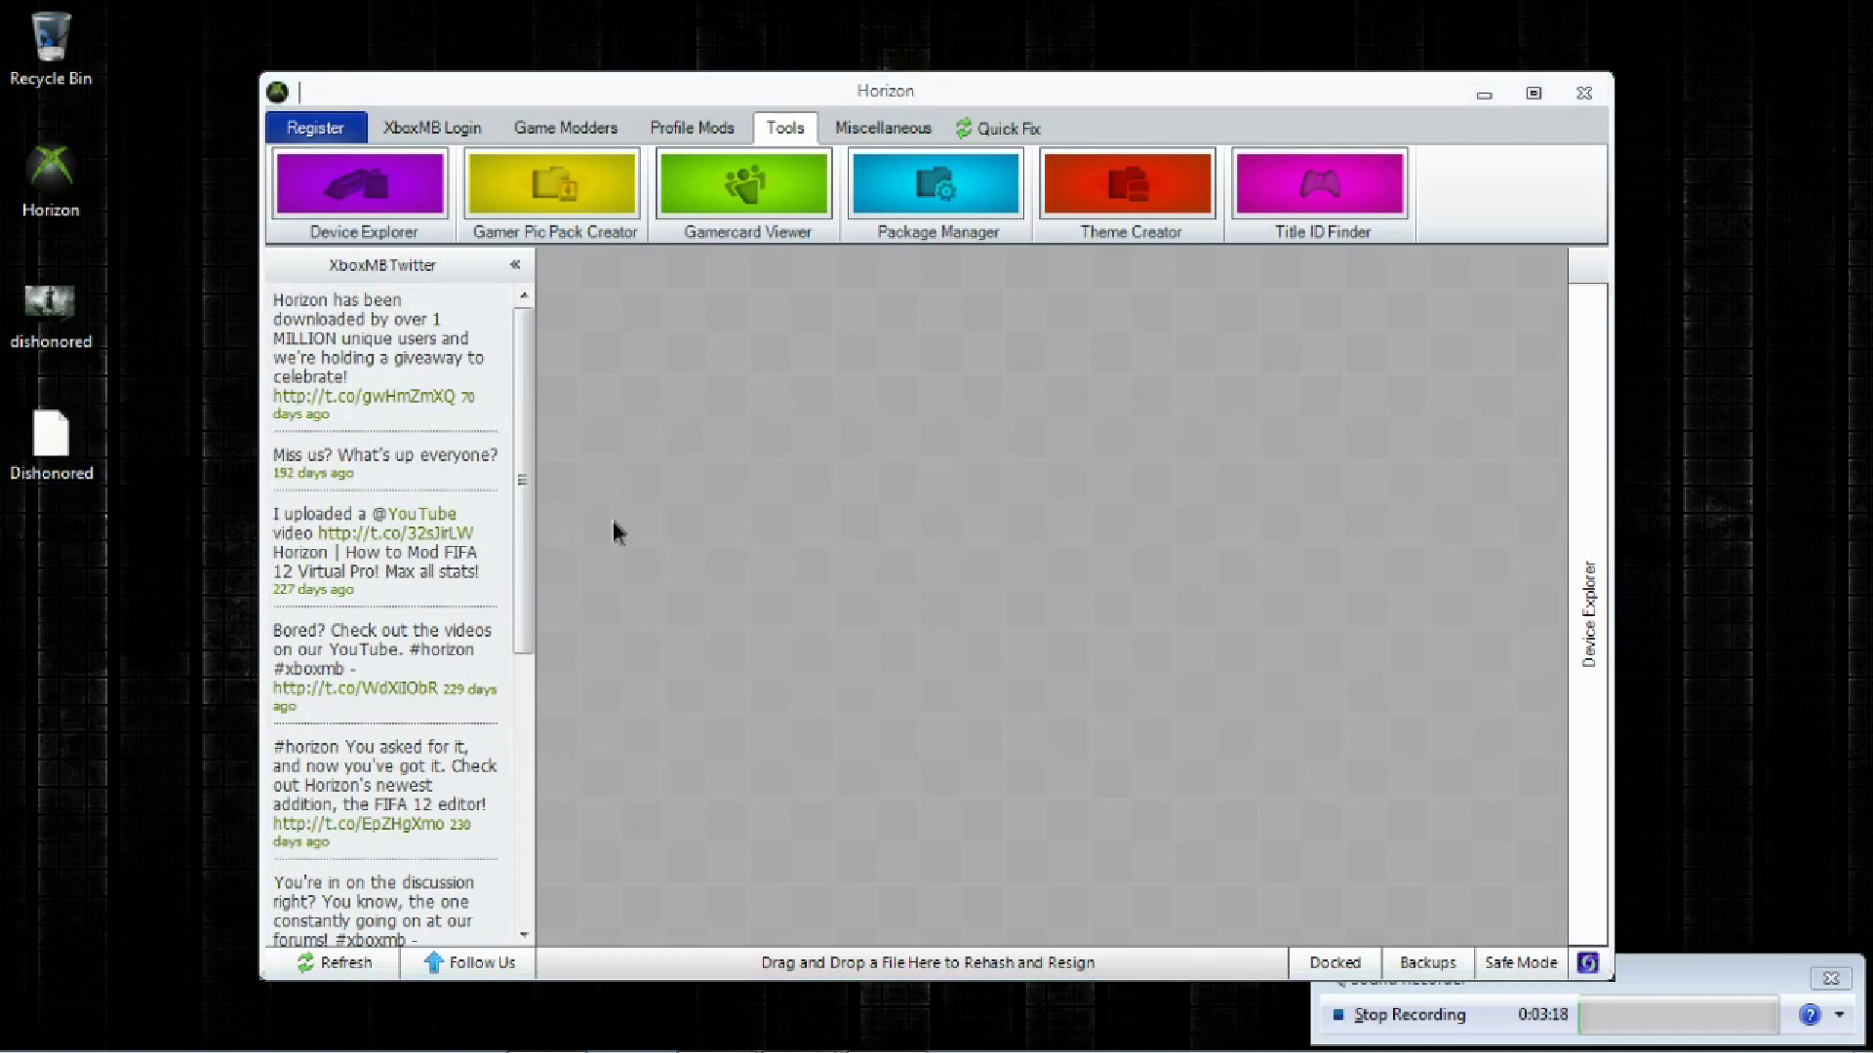
drag(875, 580, 875, 579)
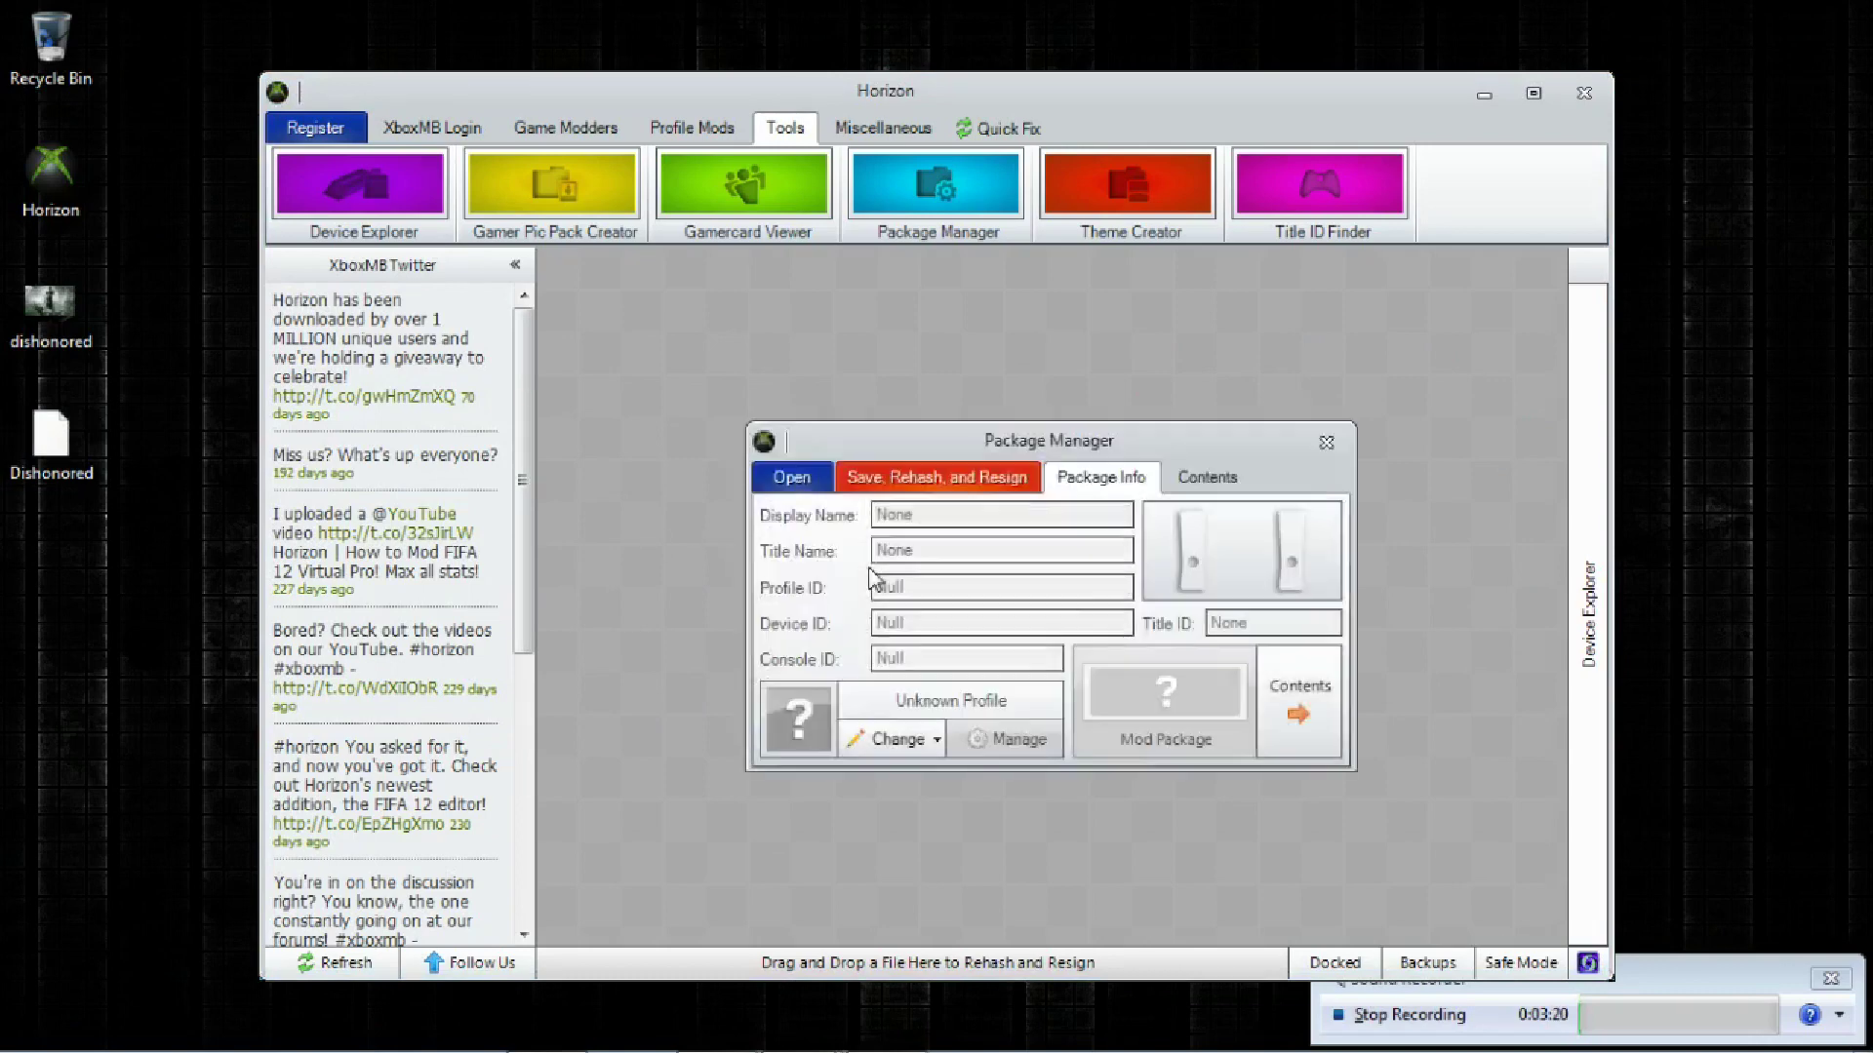
click(926, 480)
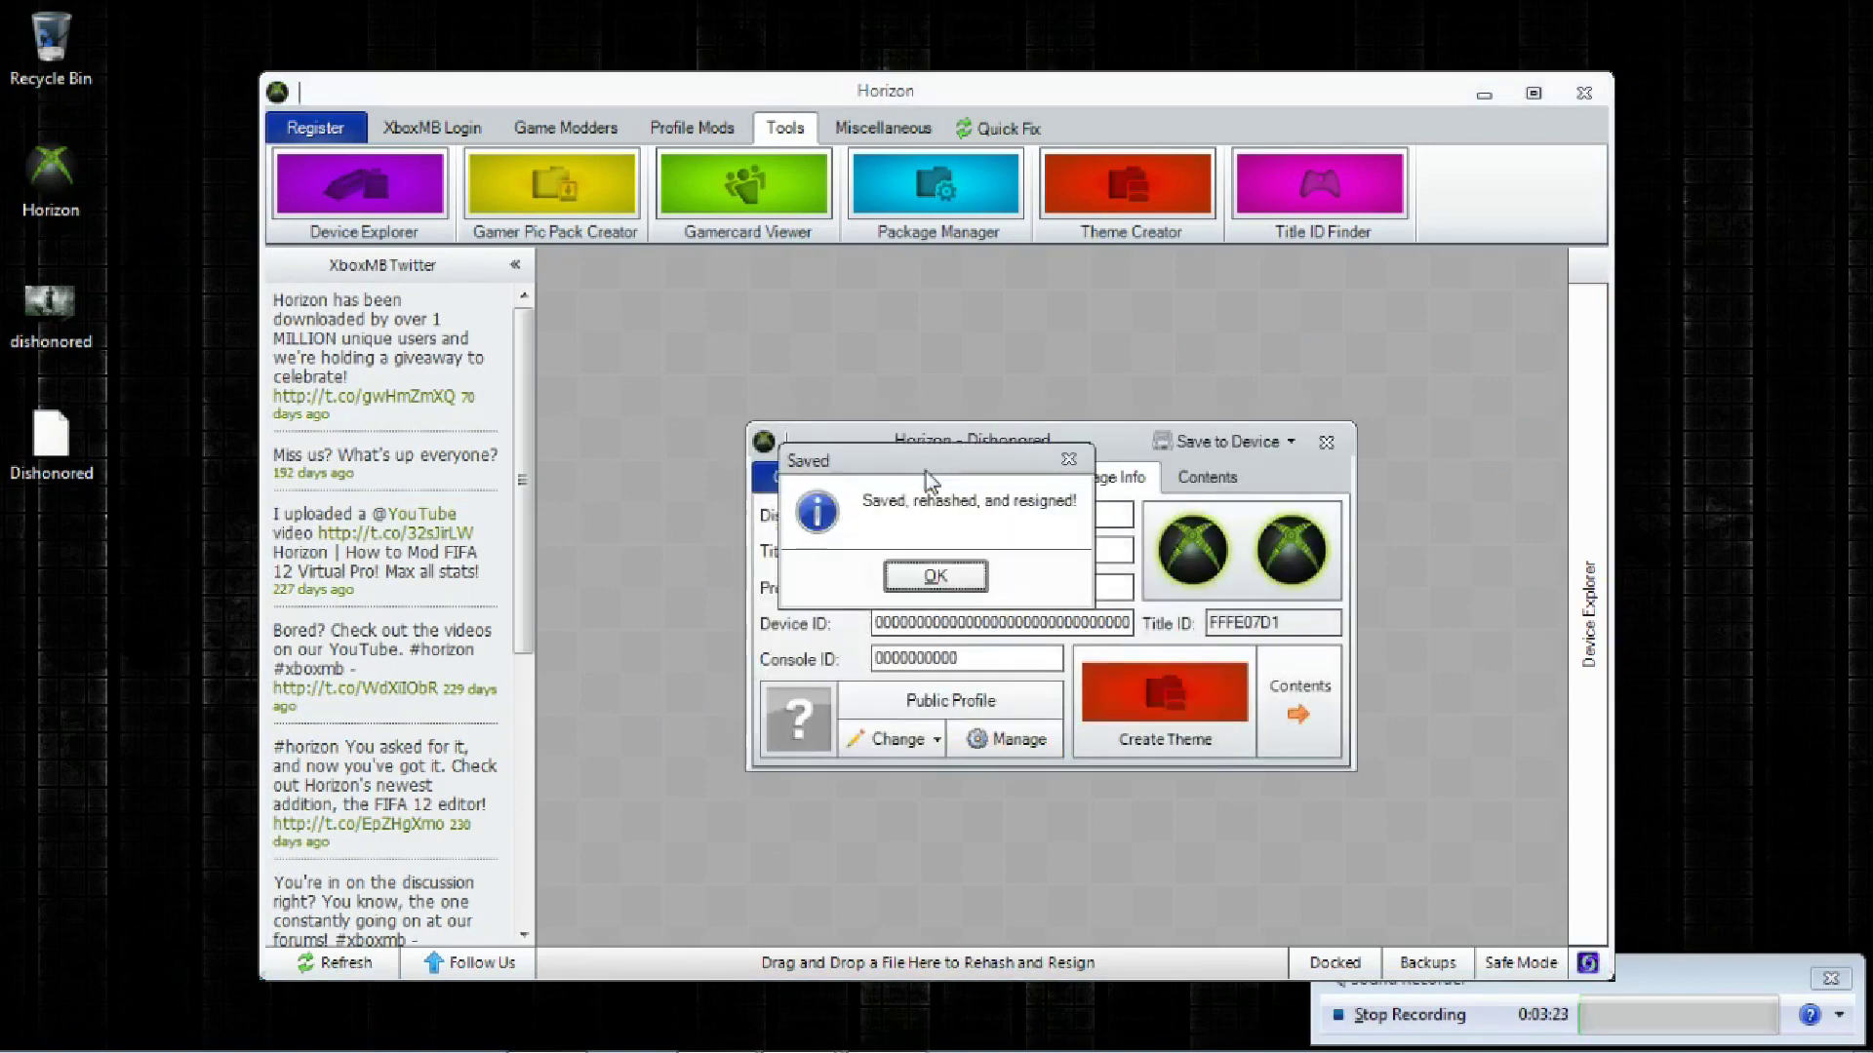
click(928, 597)
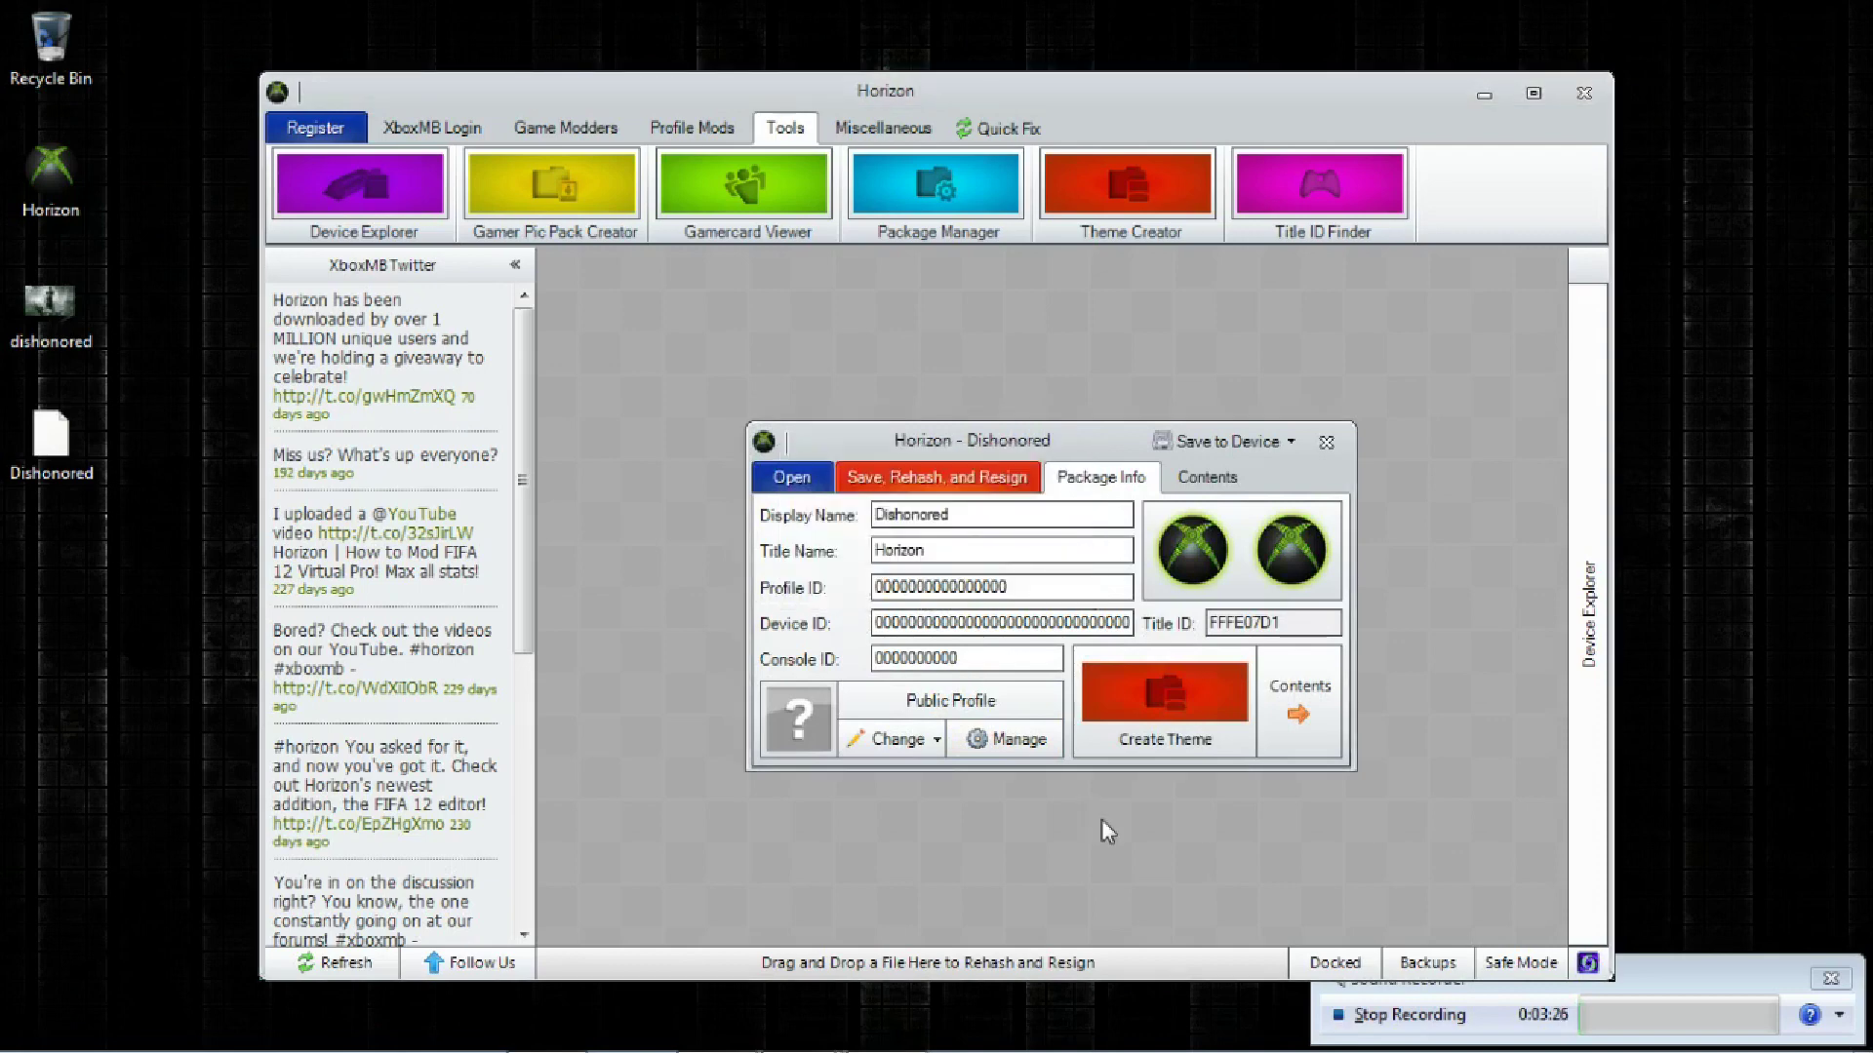
click(912, 478)
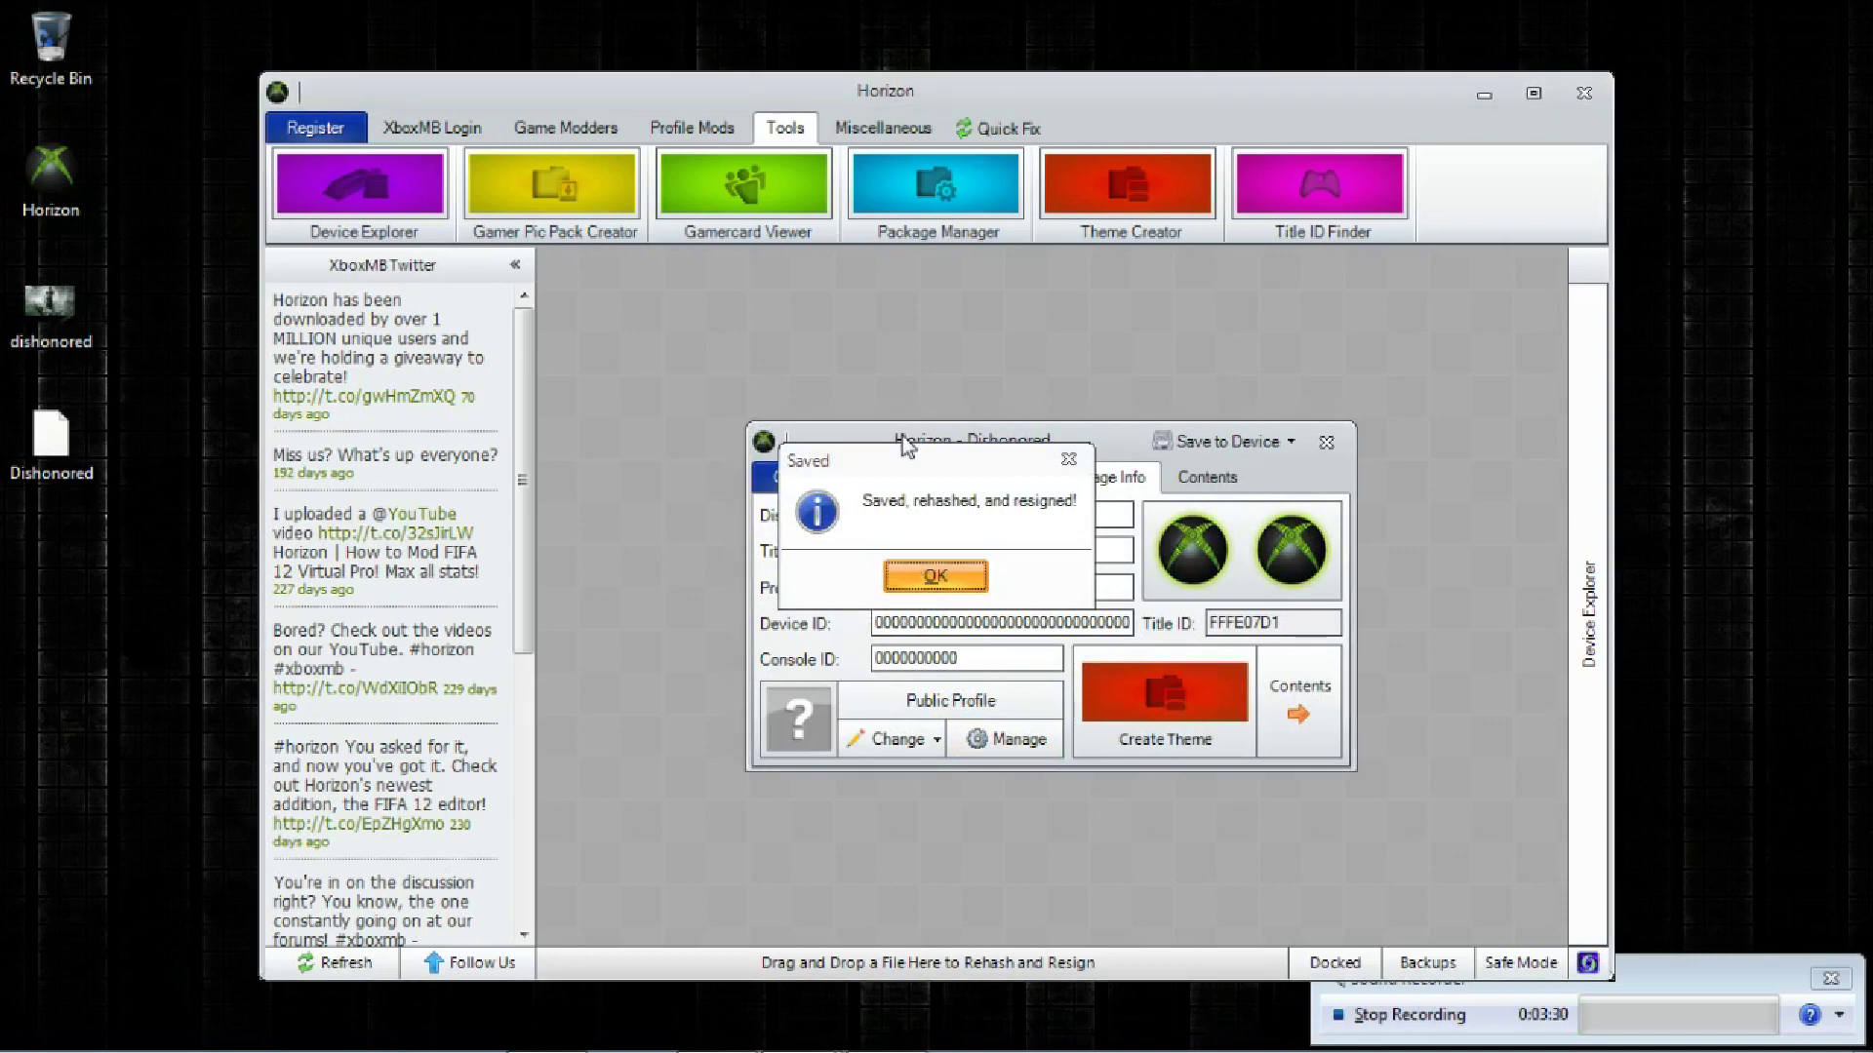
key(Return)
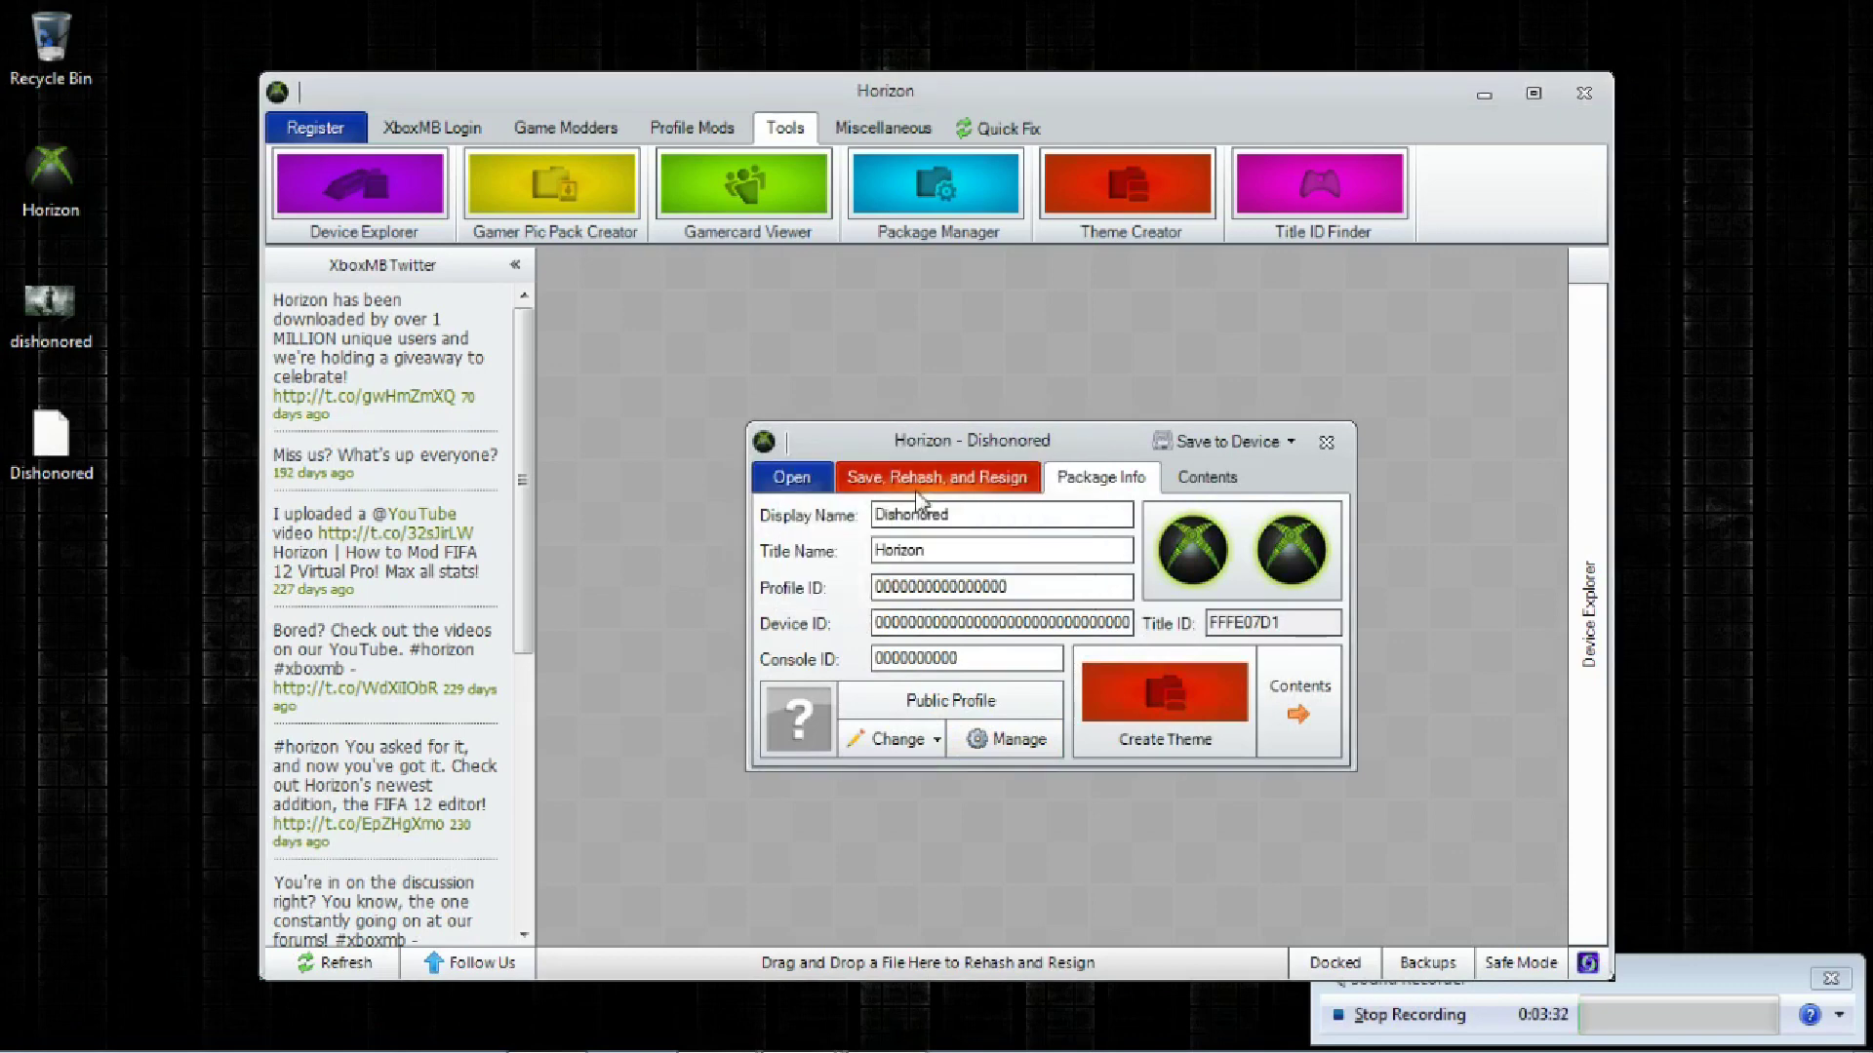
click(916, 485)
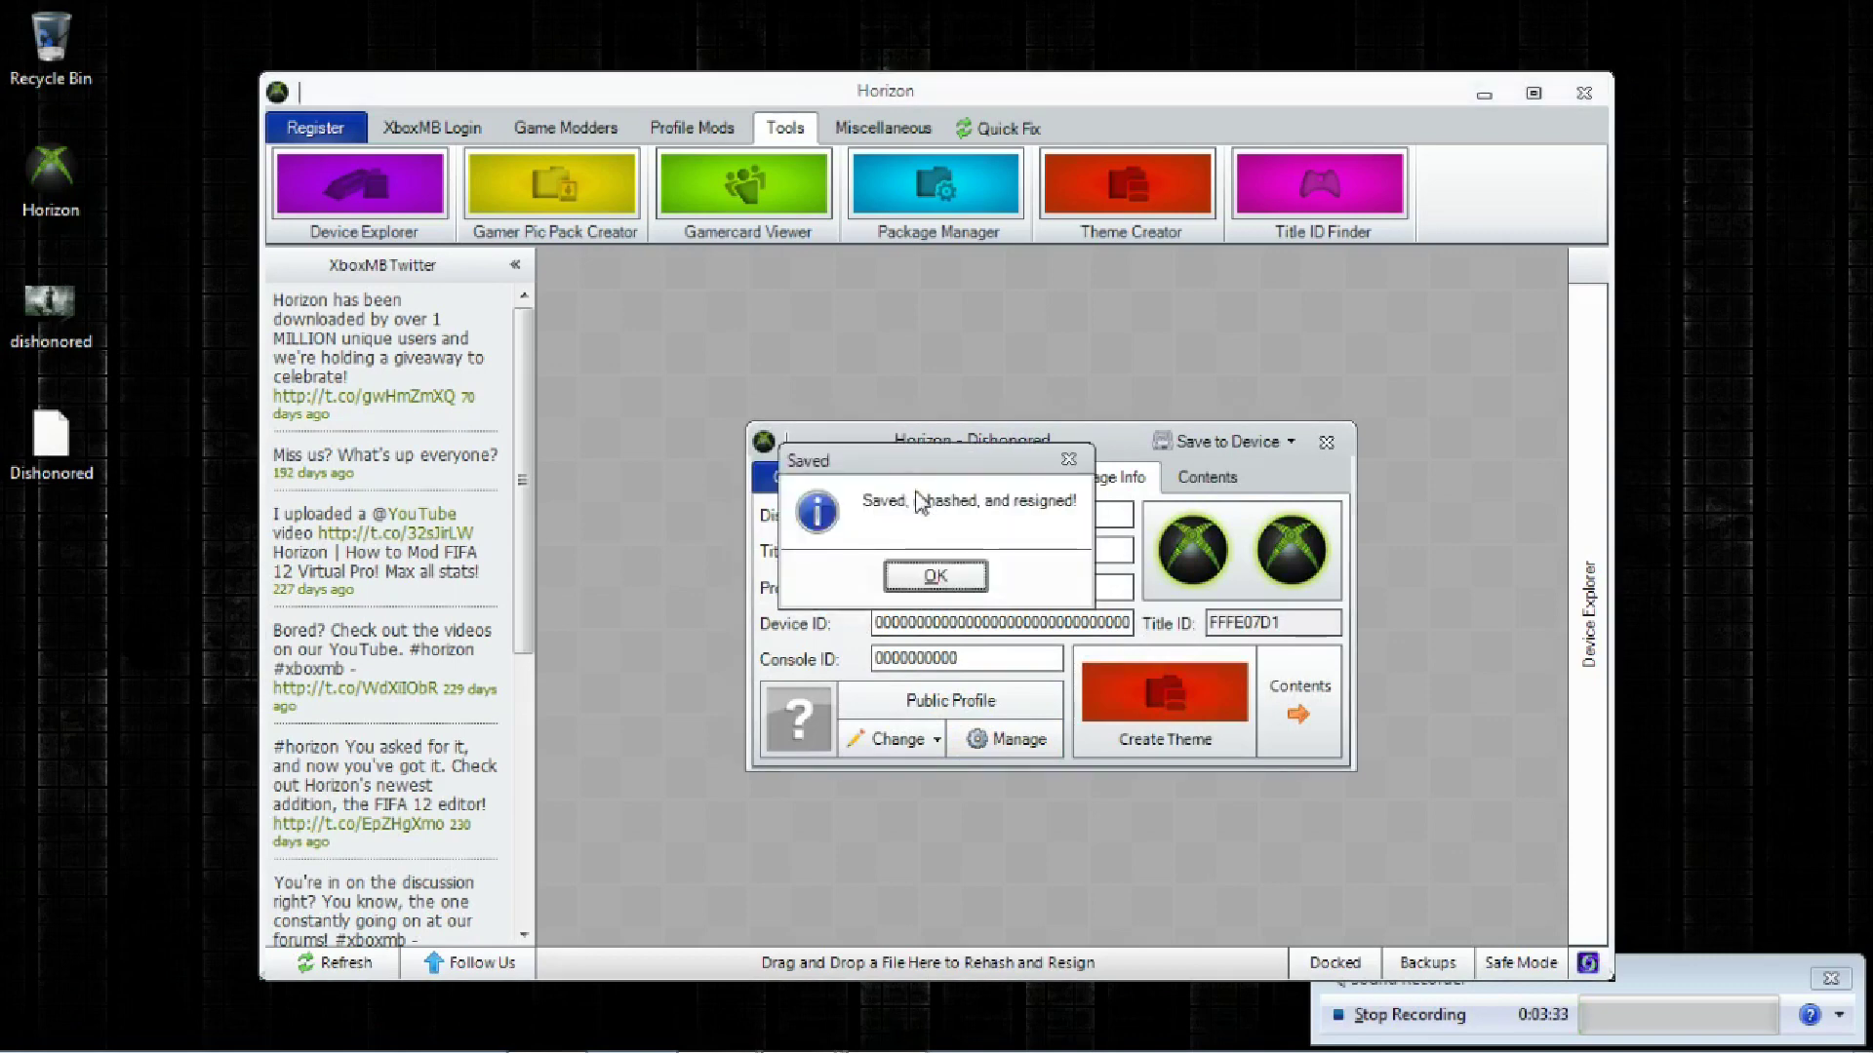
click(935, 579)
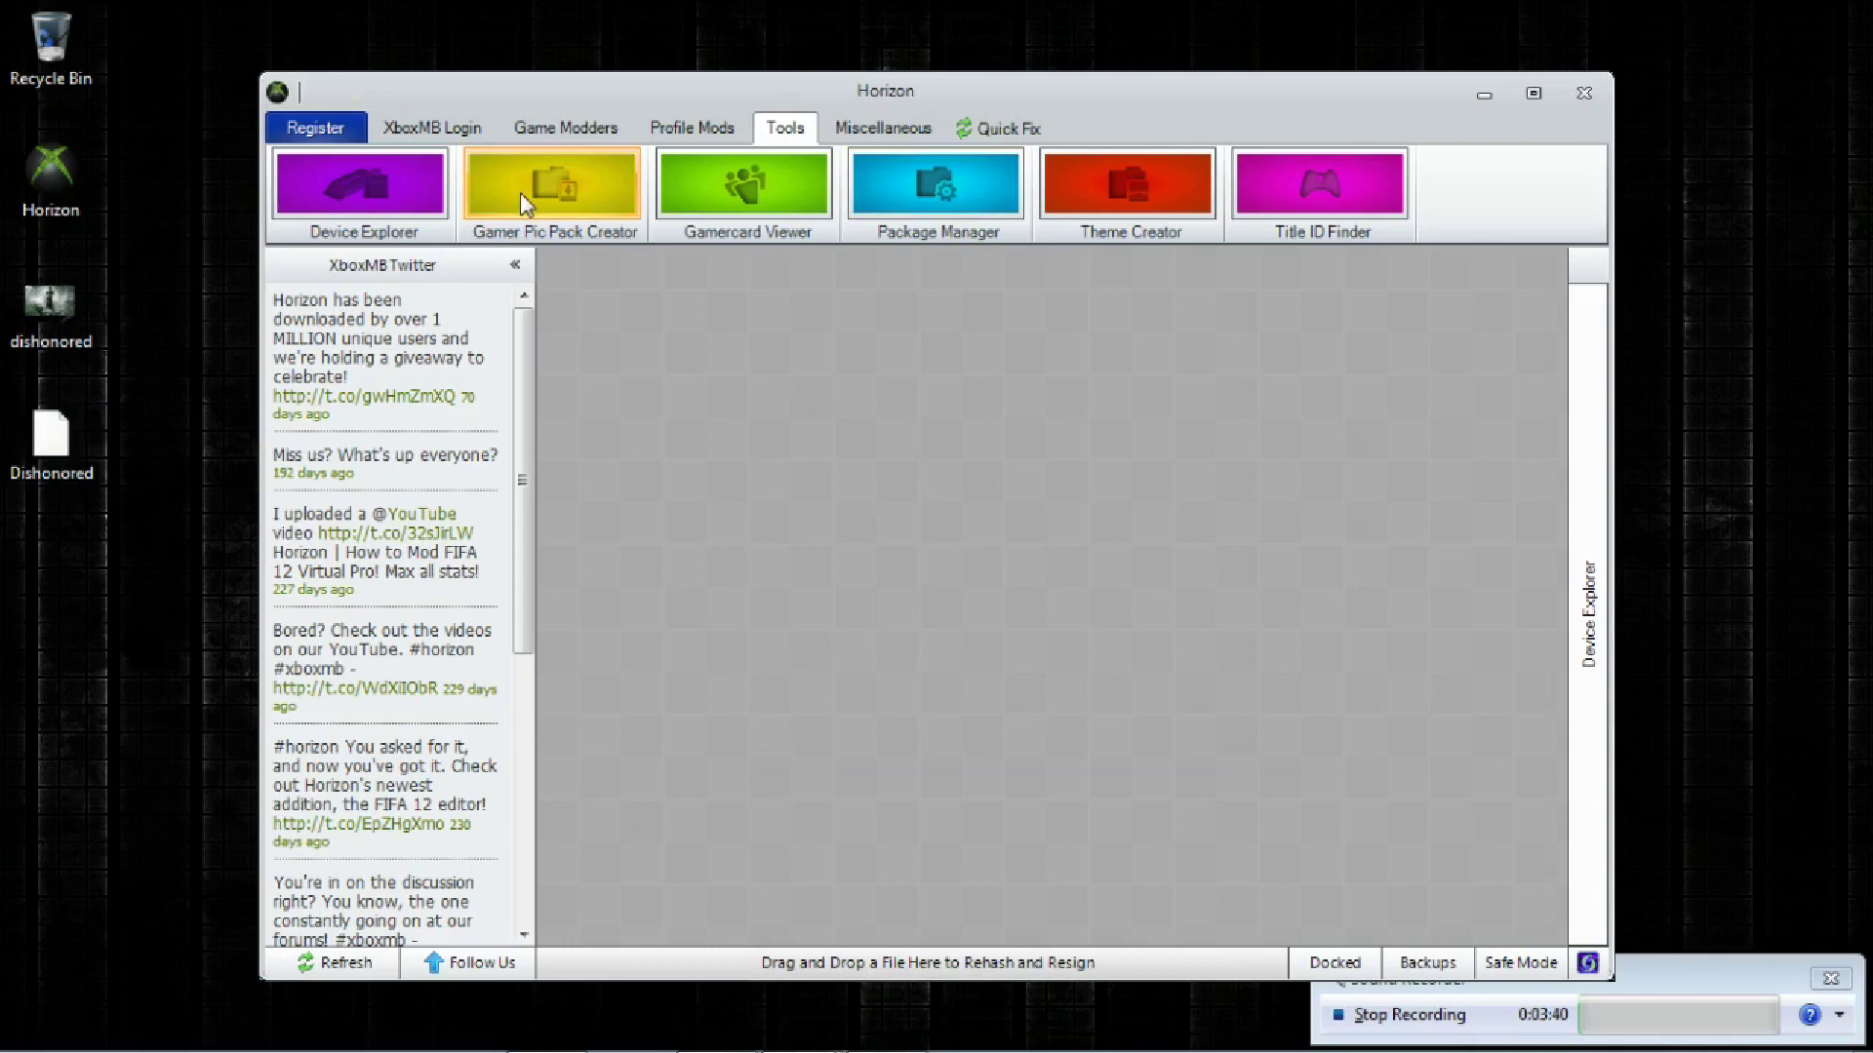
Select and expand the flash drive's Themes folder in Horizon's Device Explorer.
mouse_move(703, 1044)
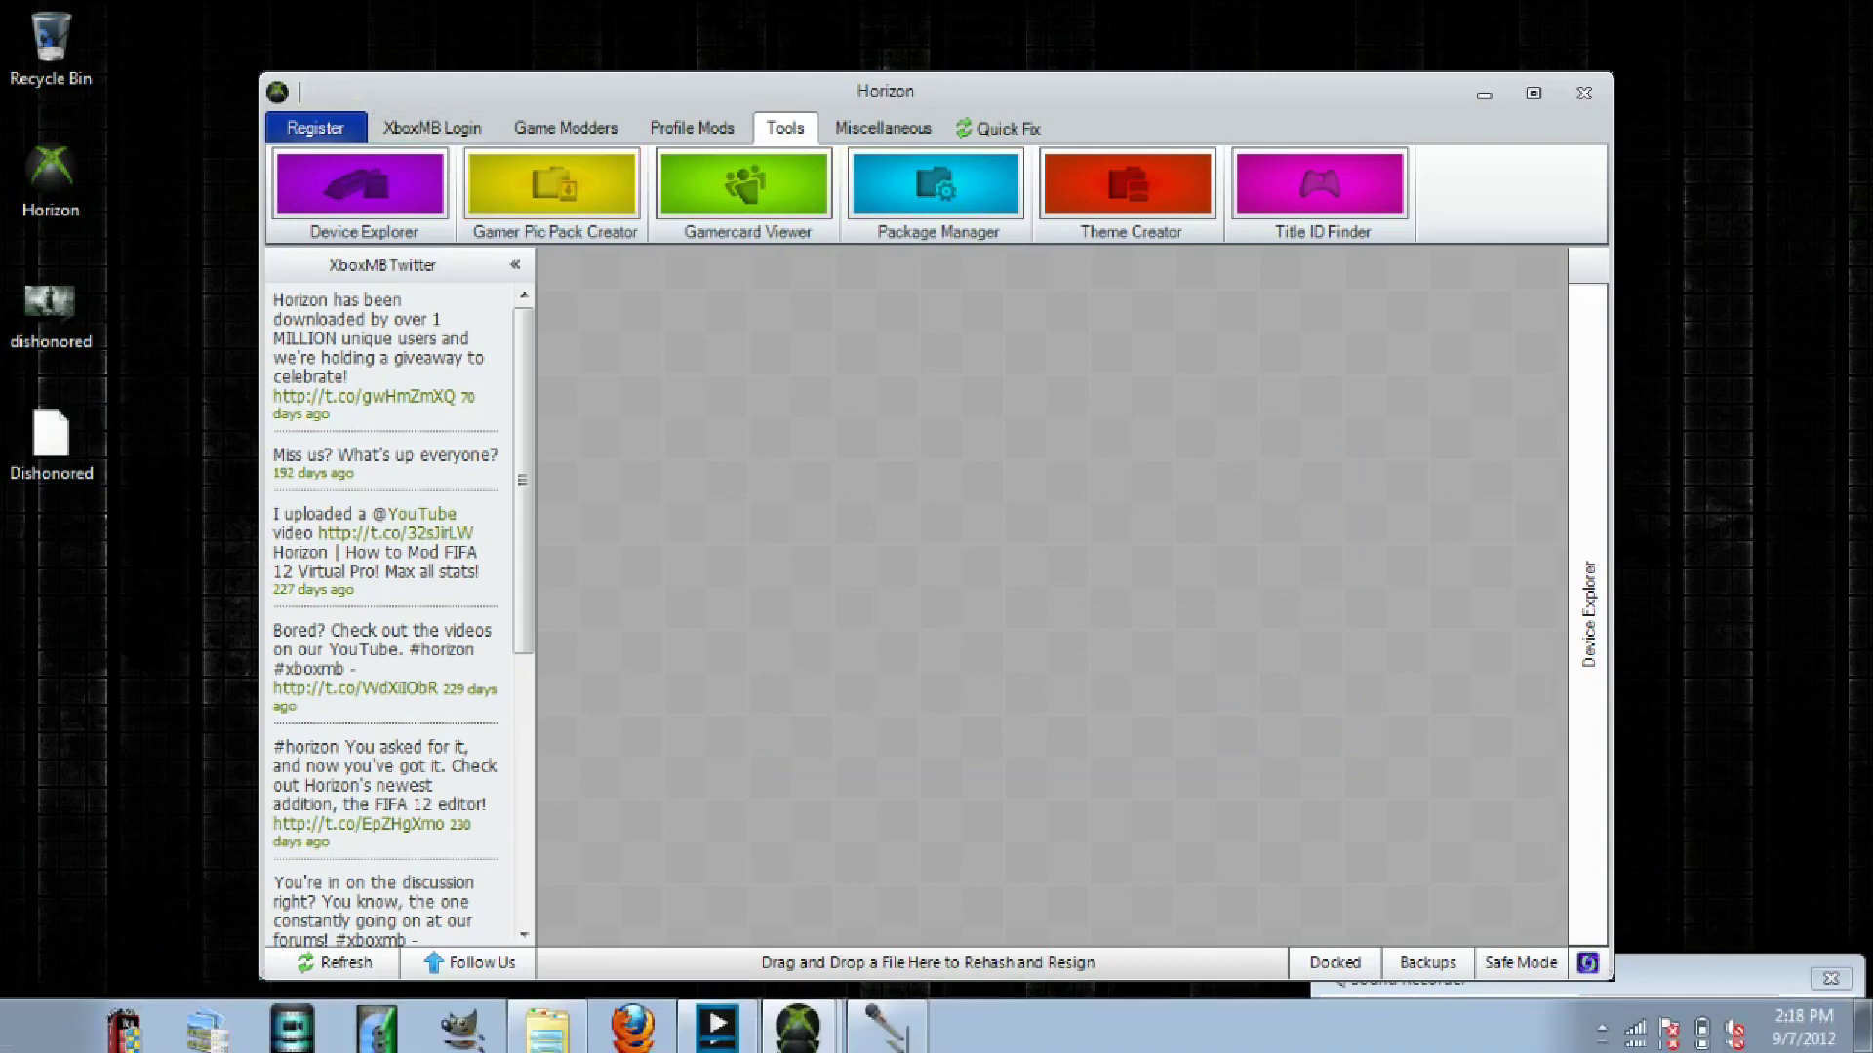
click(795, 1026)
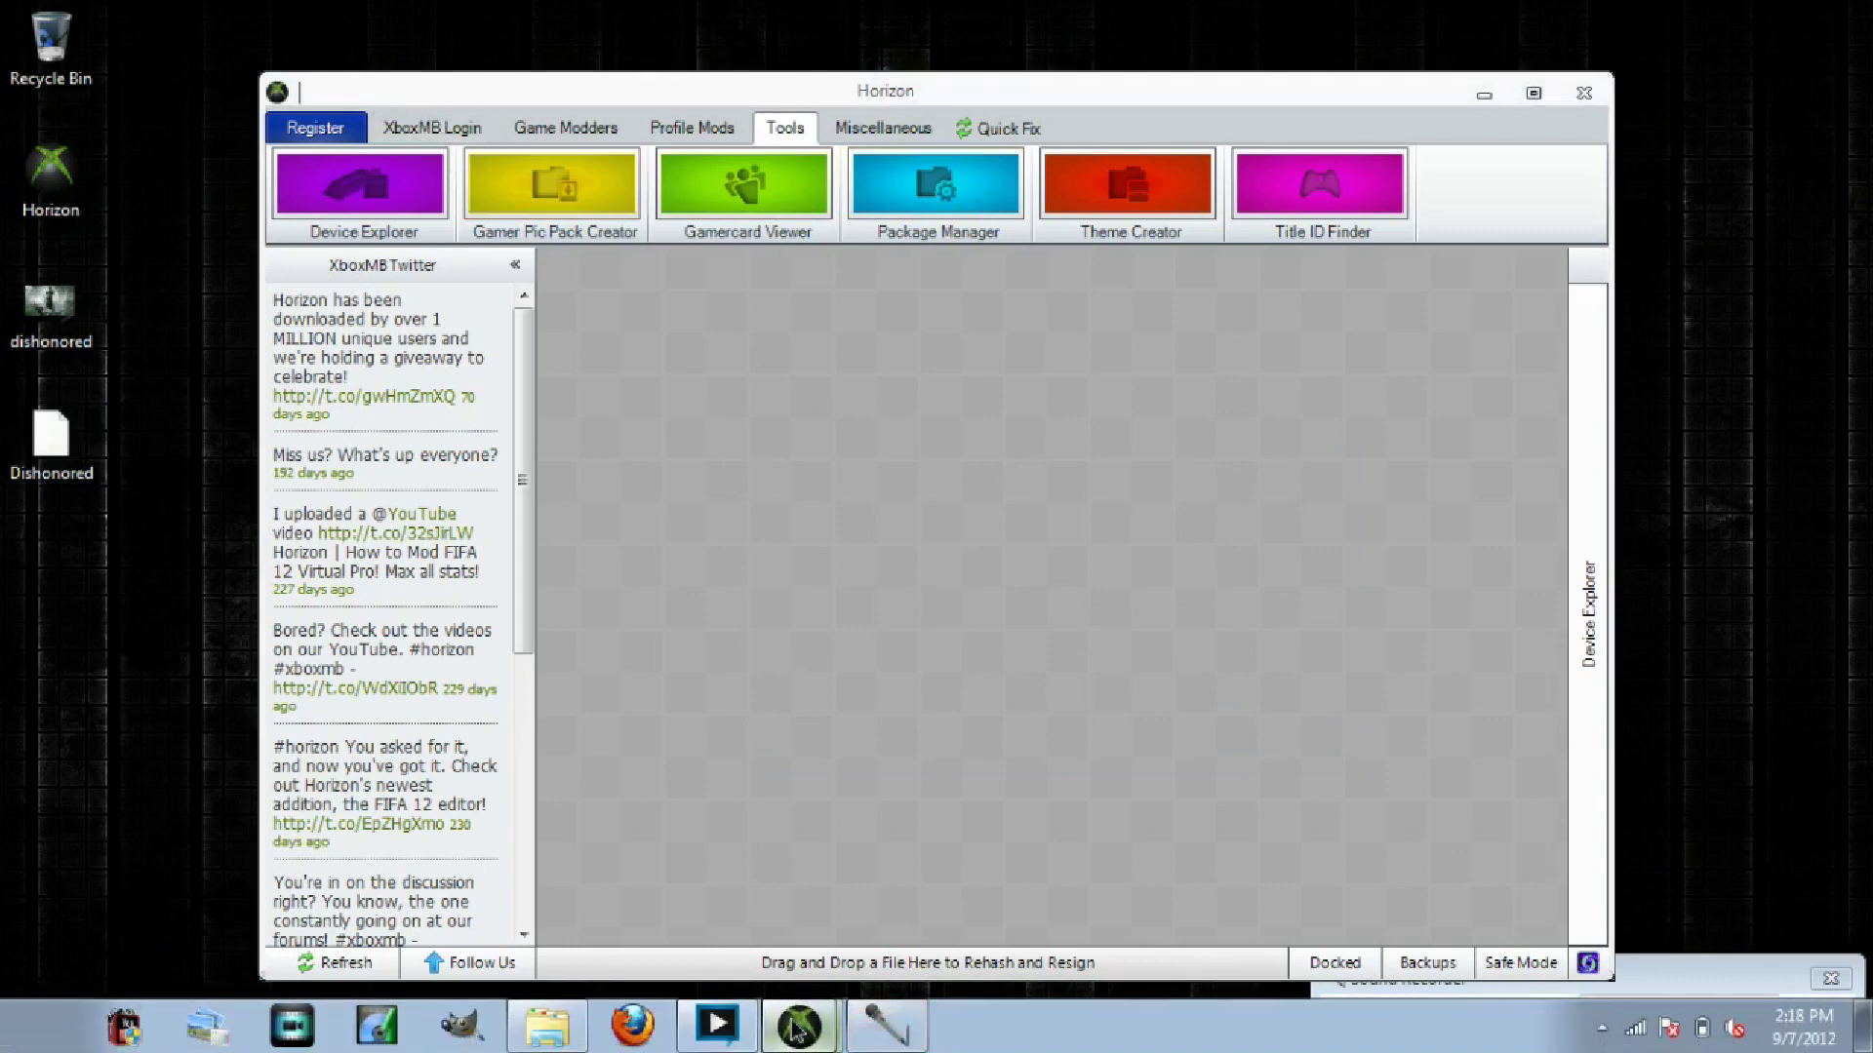
mouse_move(1588, 615)
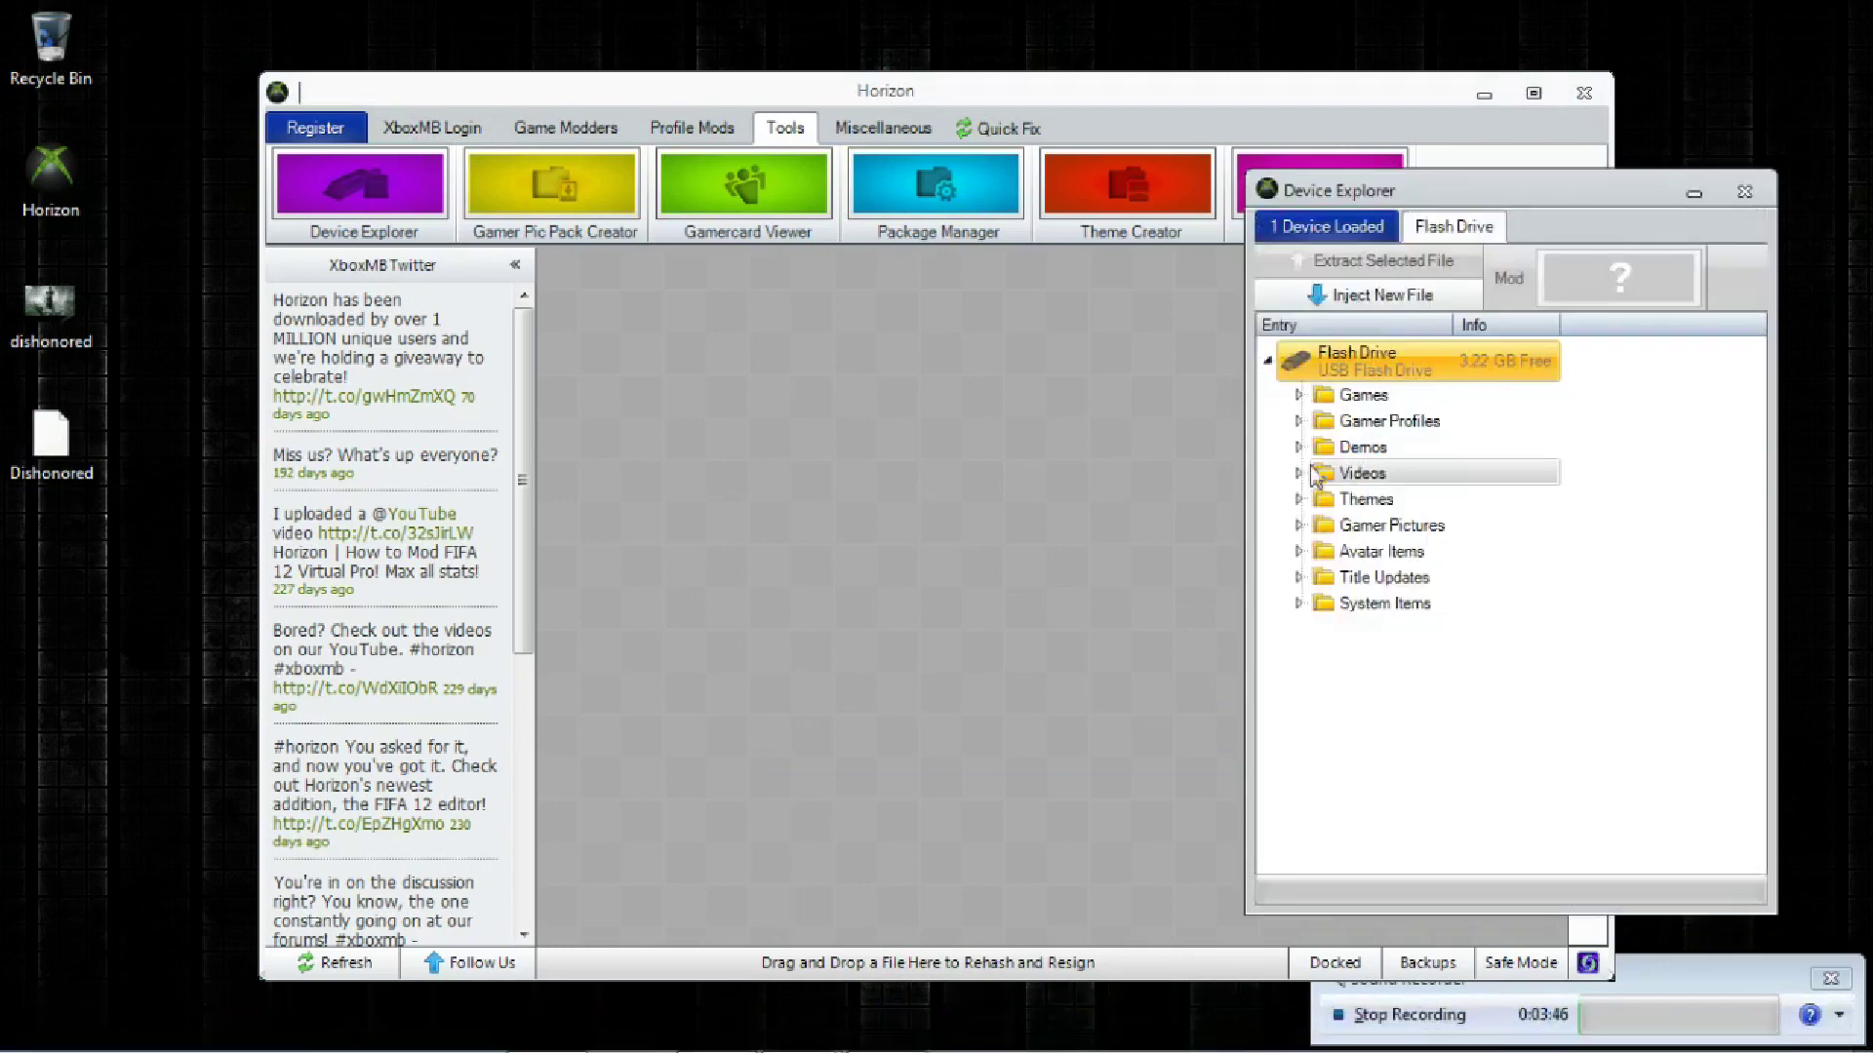
click(1328, 502)
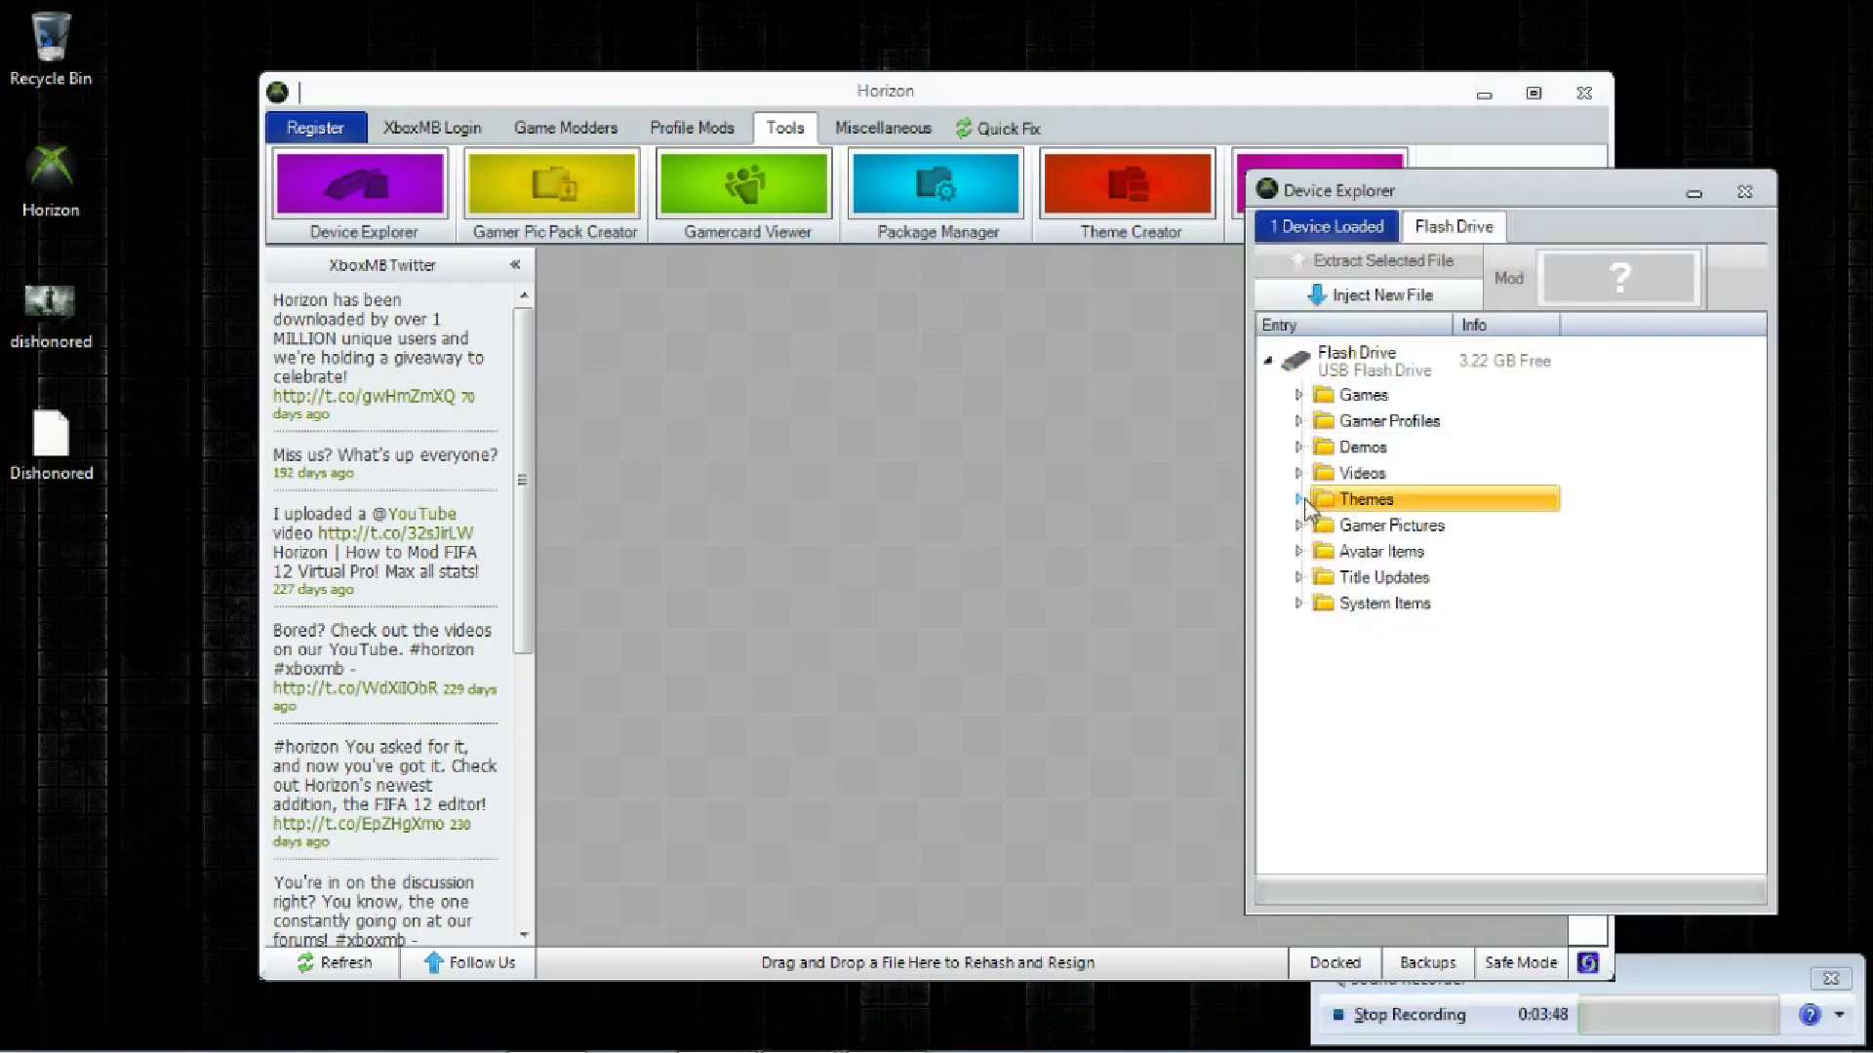
click(1301, 500)
drag(47, 444, 1402, 543)
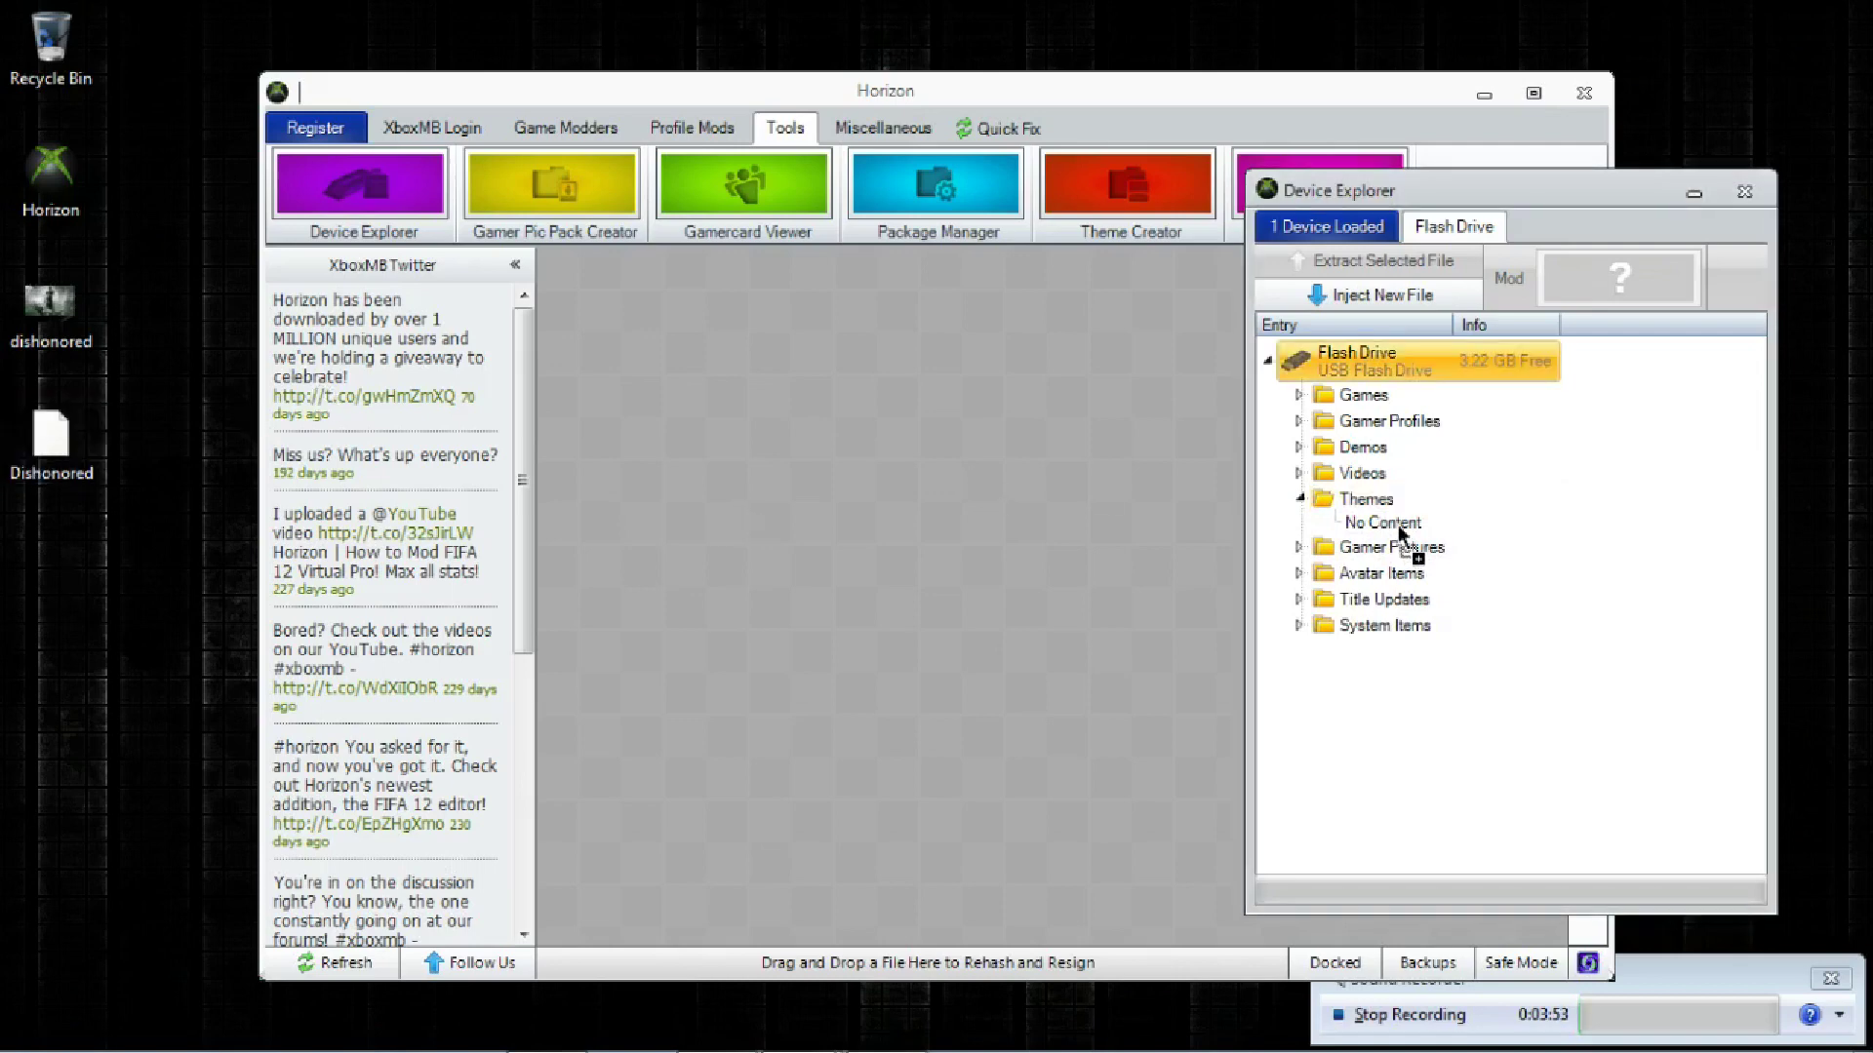
drag(1402, 532, 133, 536)
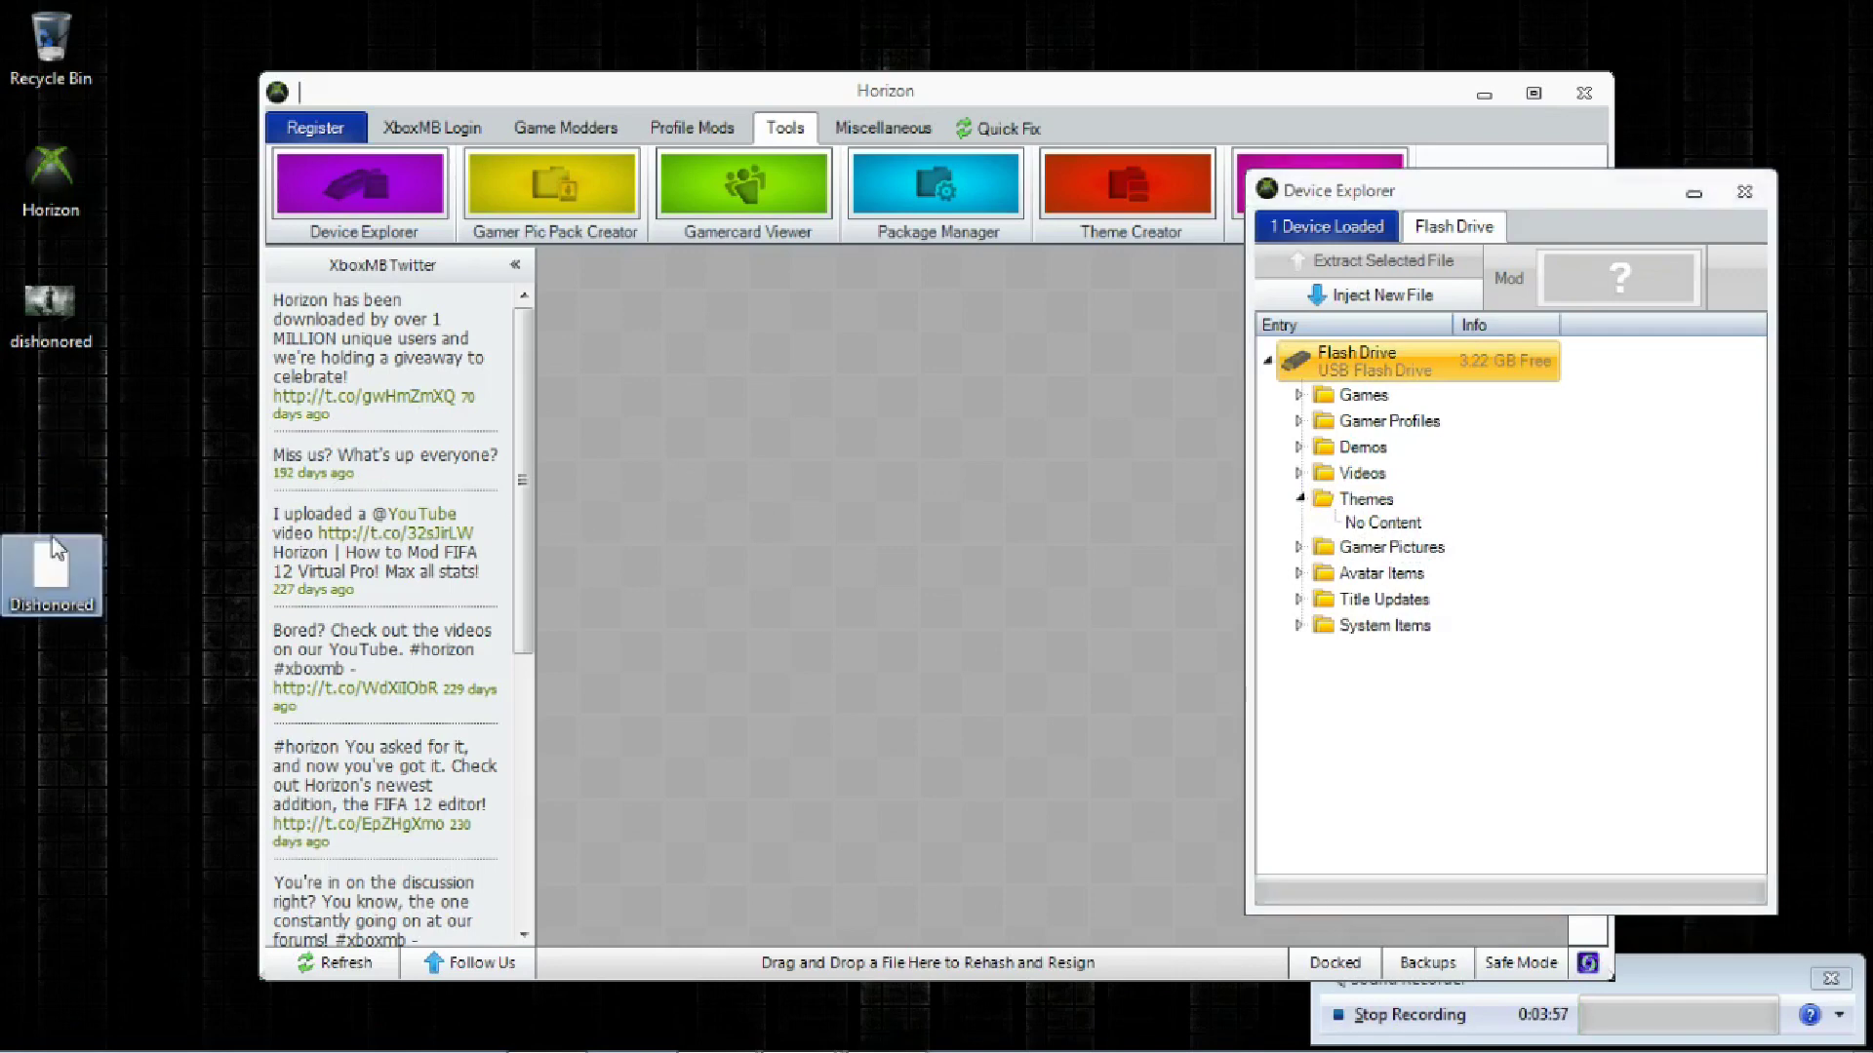
Inject the Dishonored theme package into the Themes folder and confirm the transfer.
right_click(1368, 503)
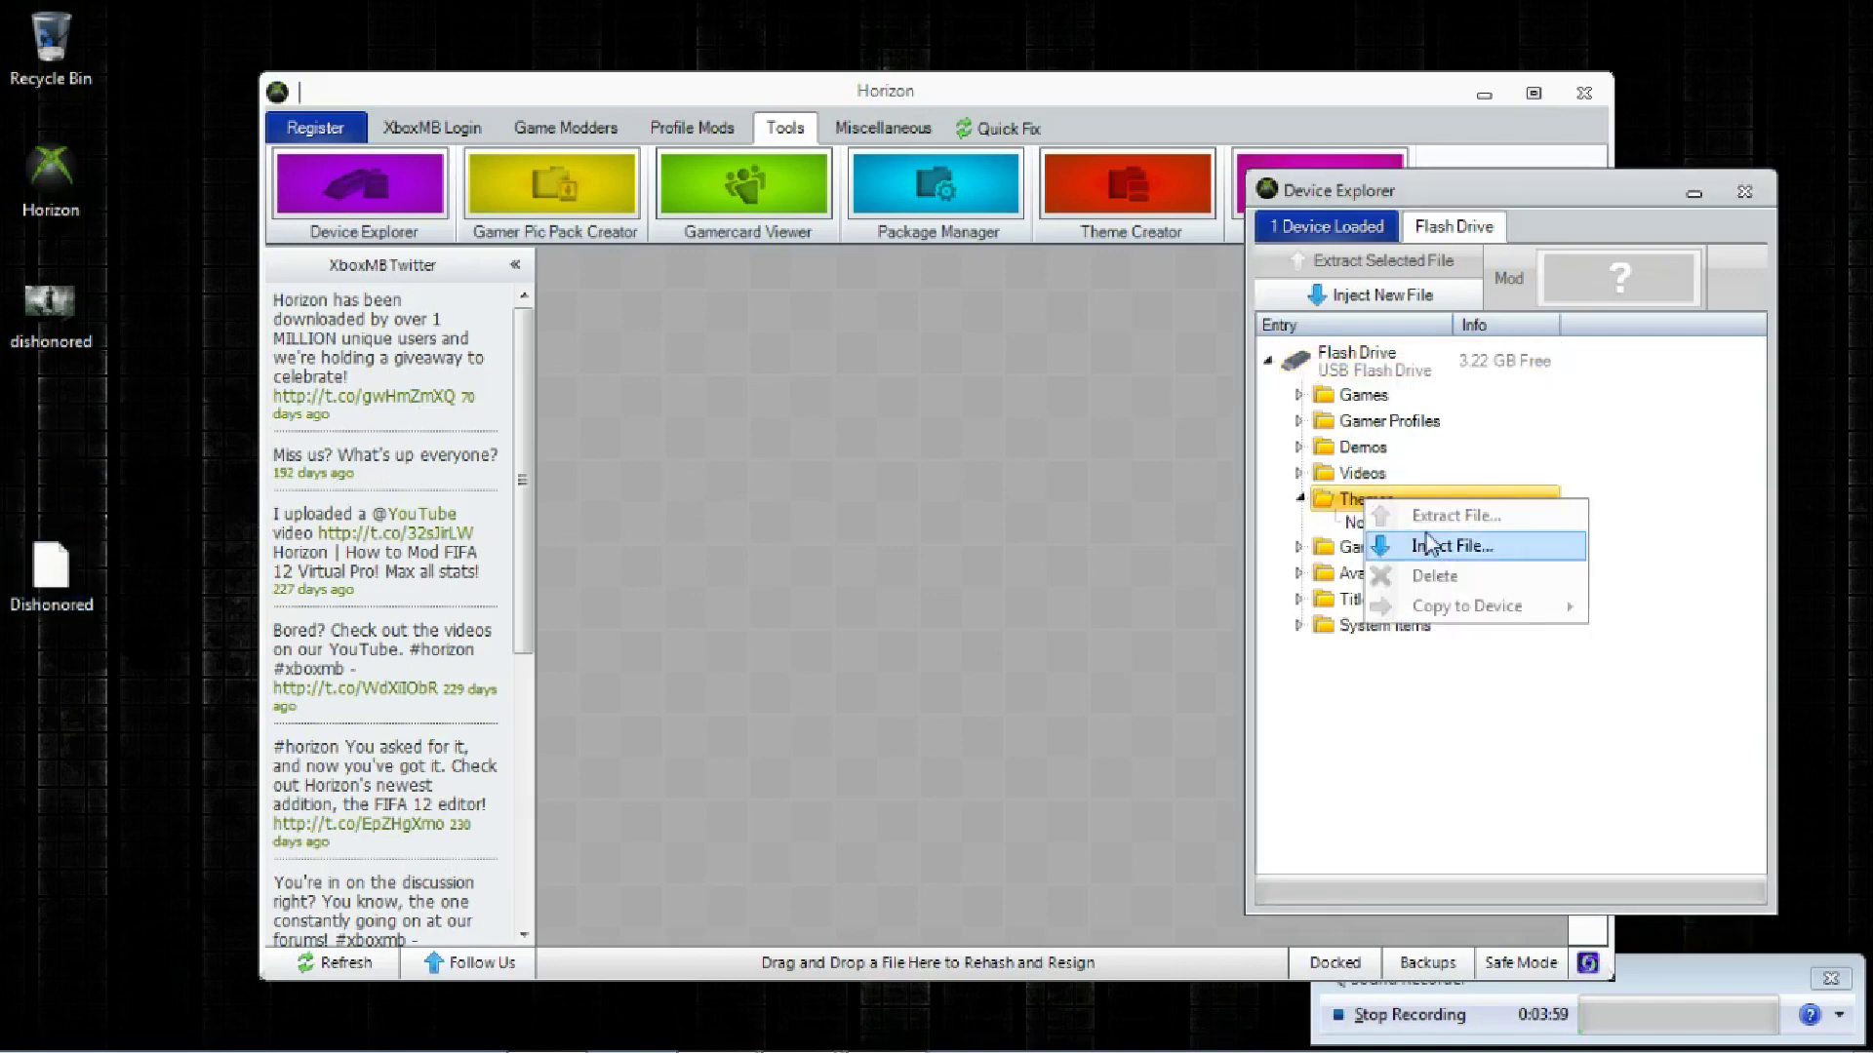
click(1478, 552)
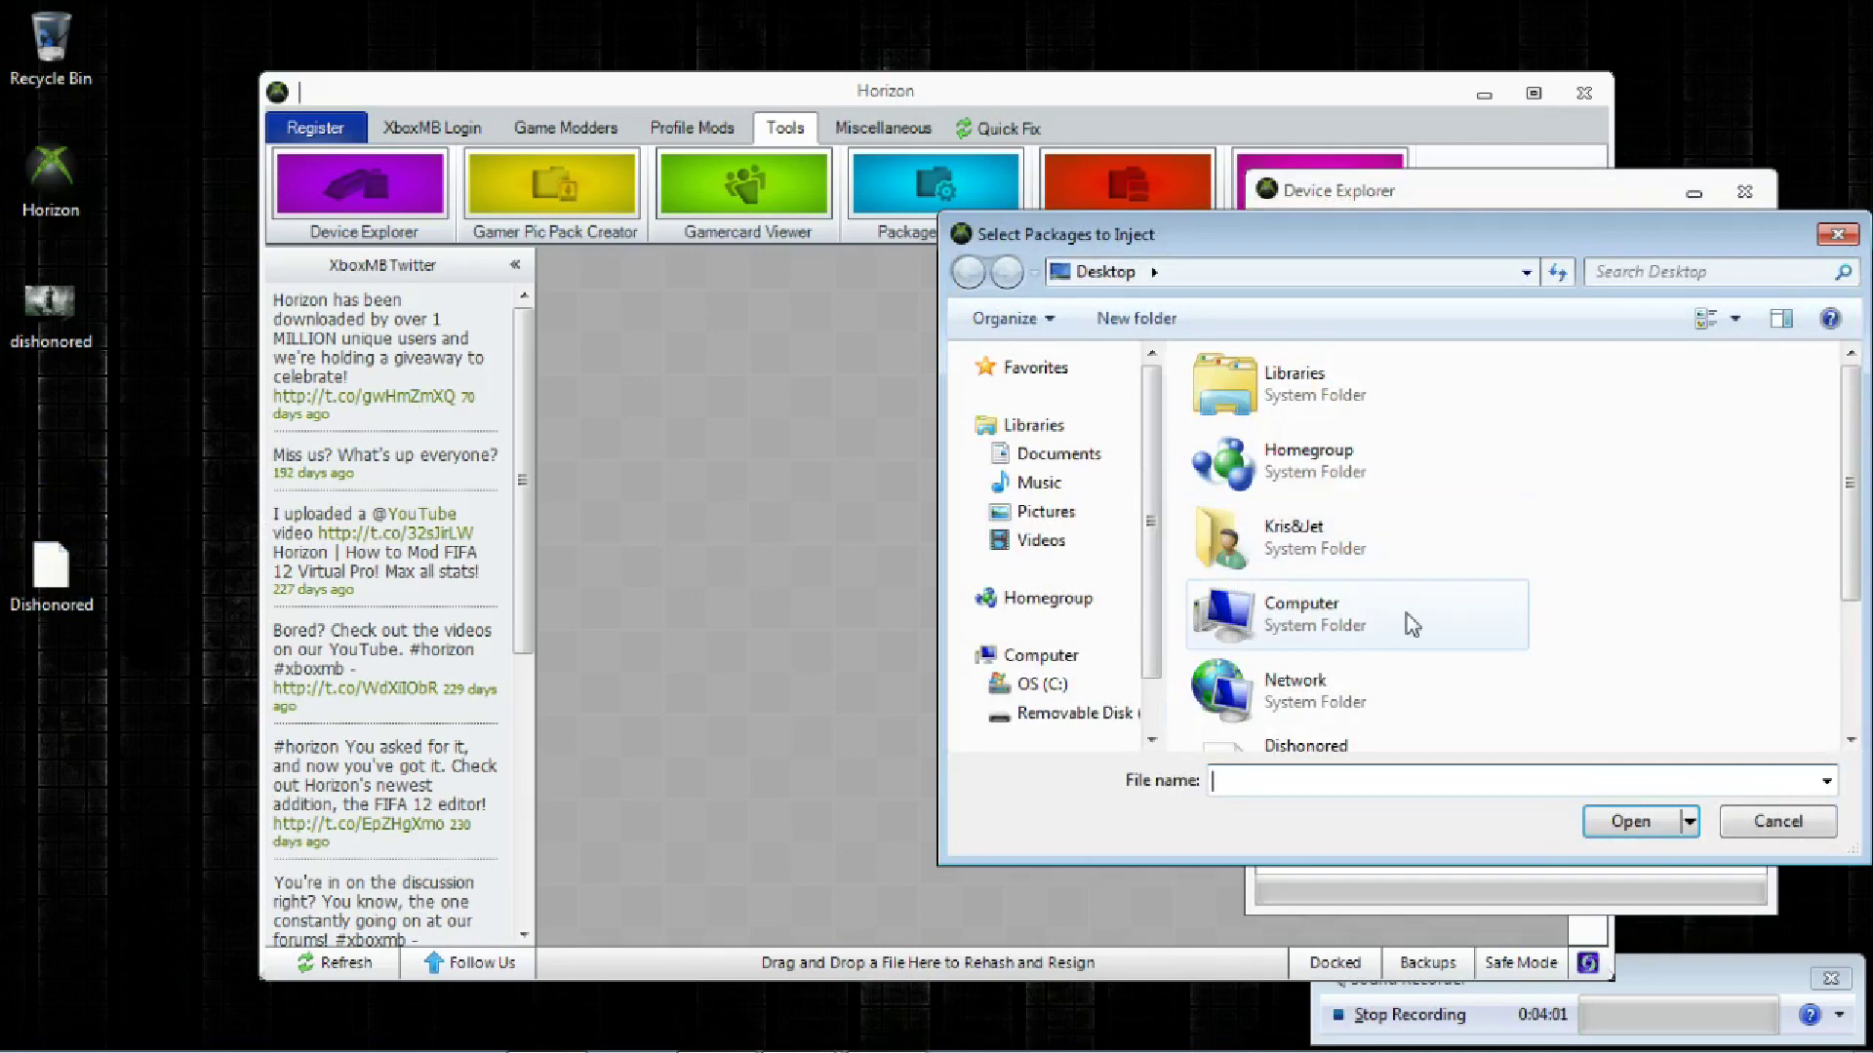
drag(1860, 485, 1776, 618)
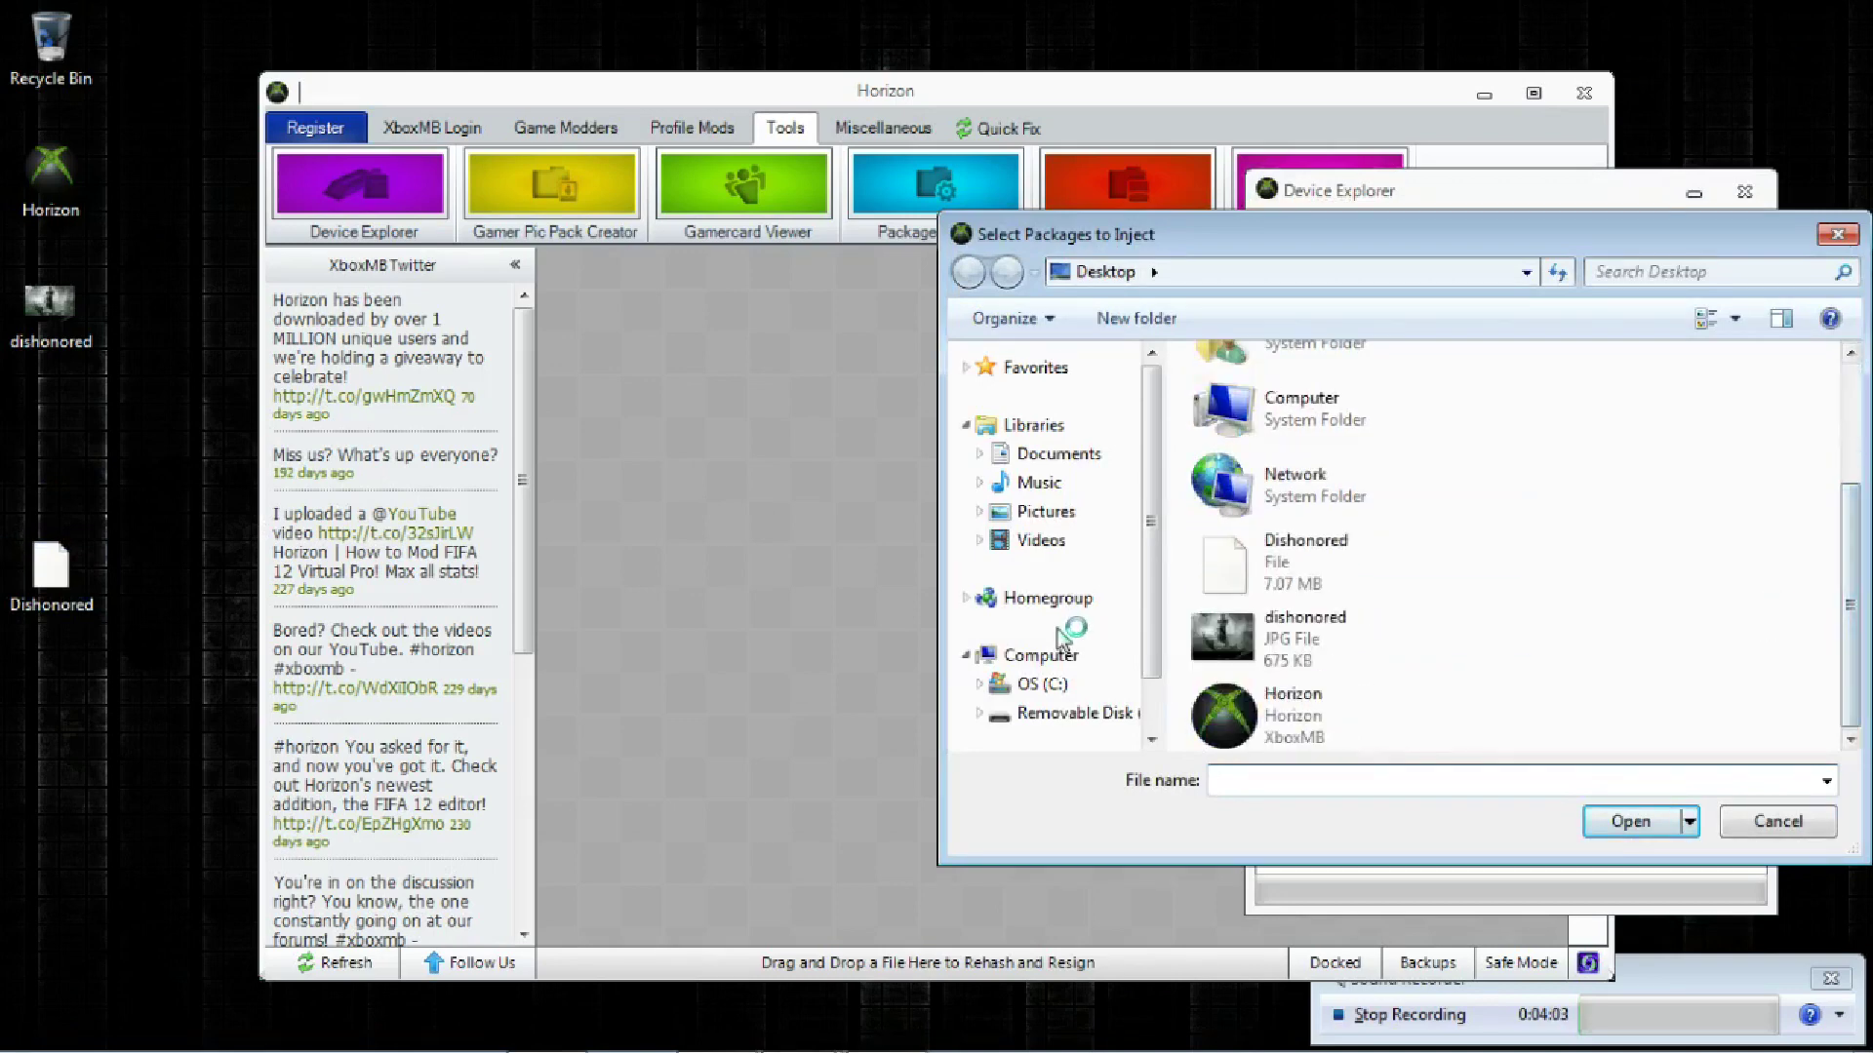
double_click(1292, 556)
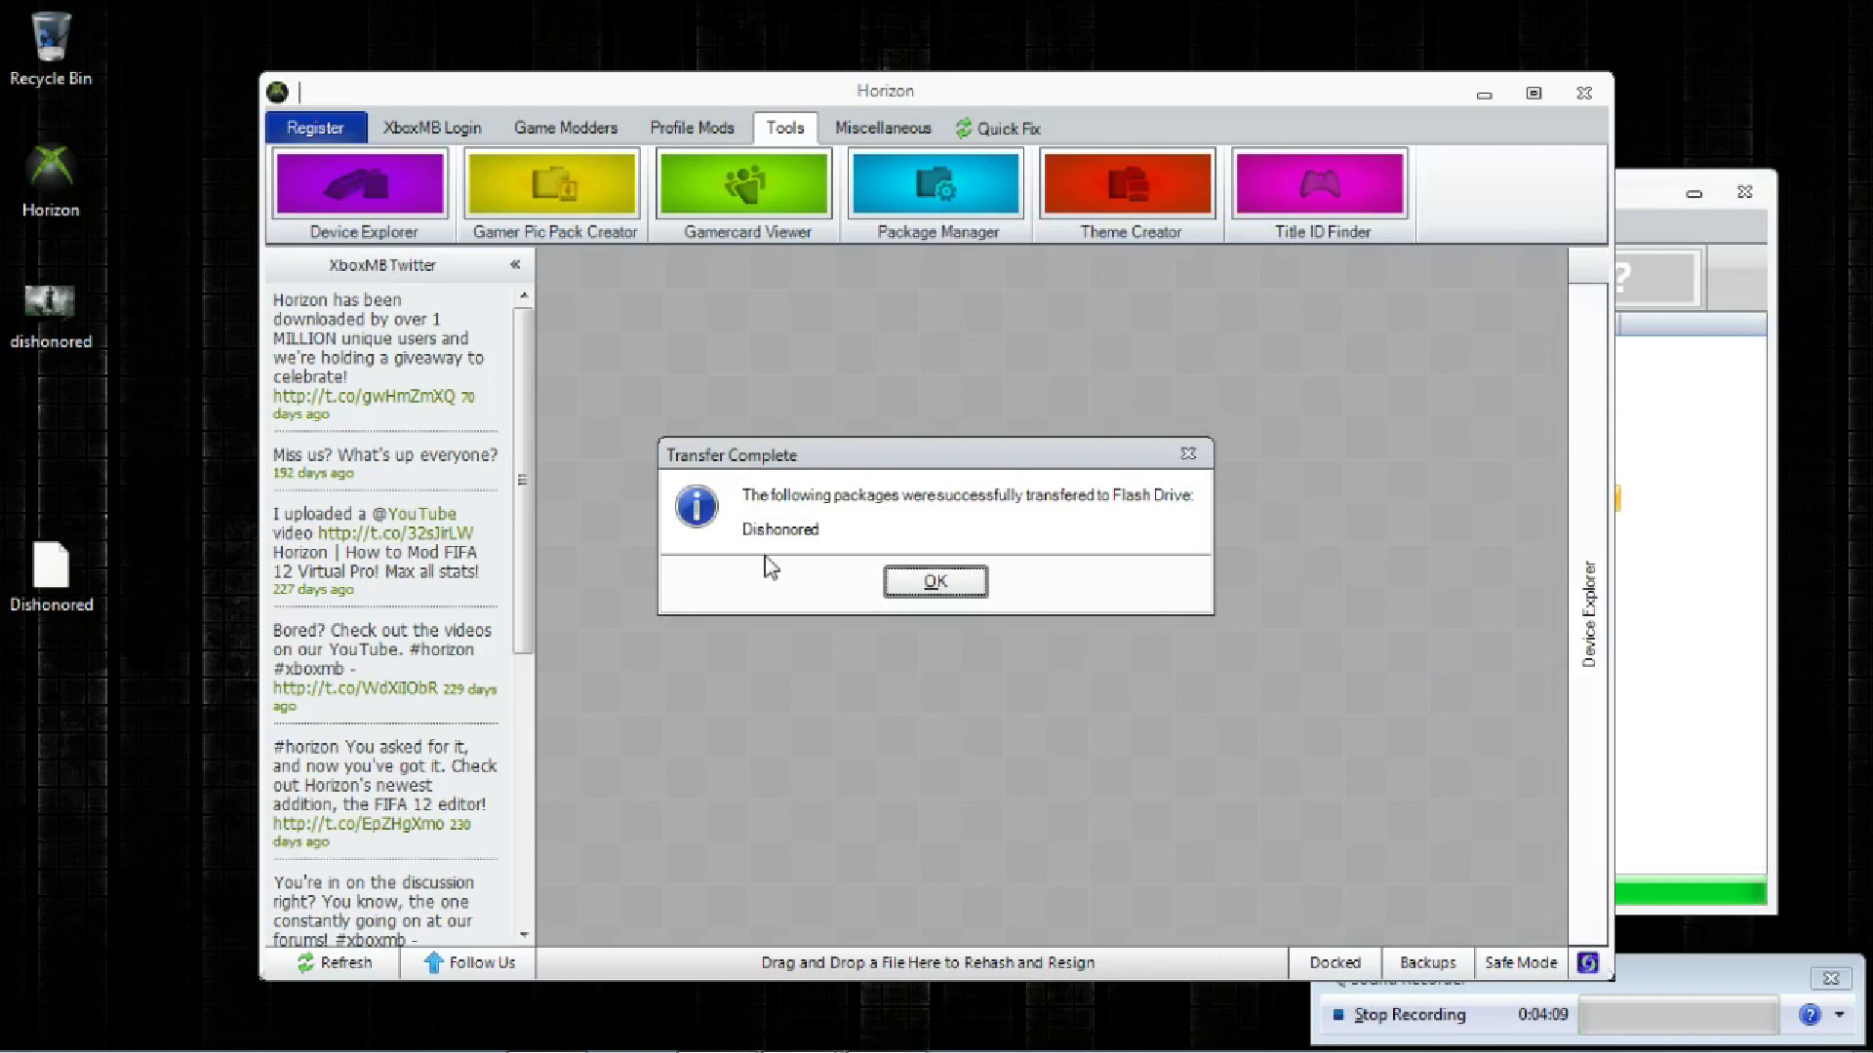
click(934, 583)
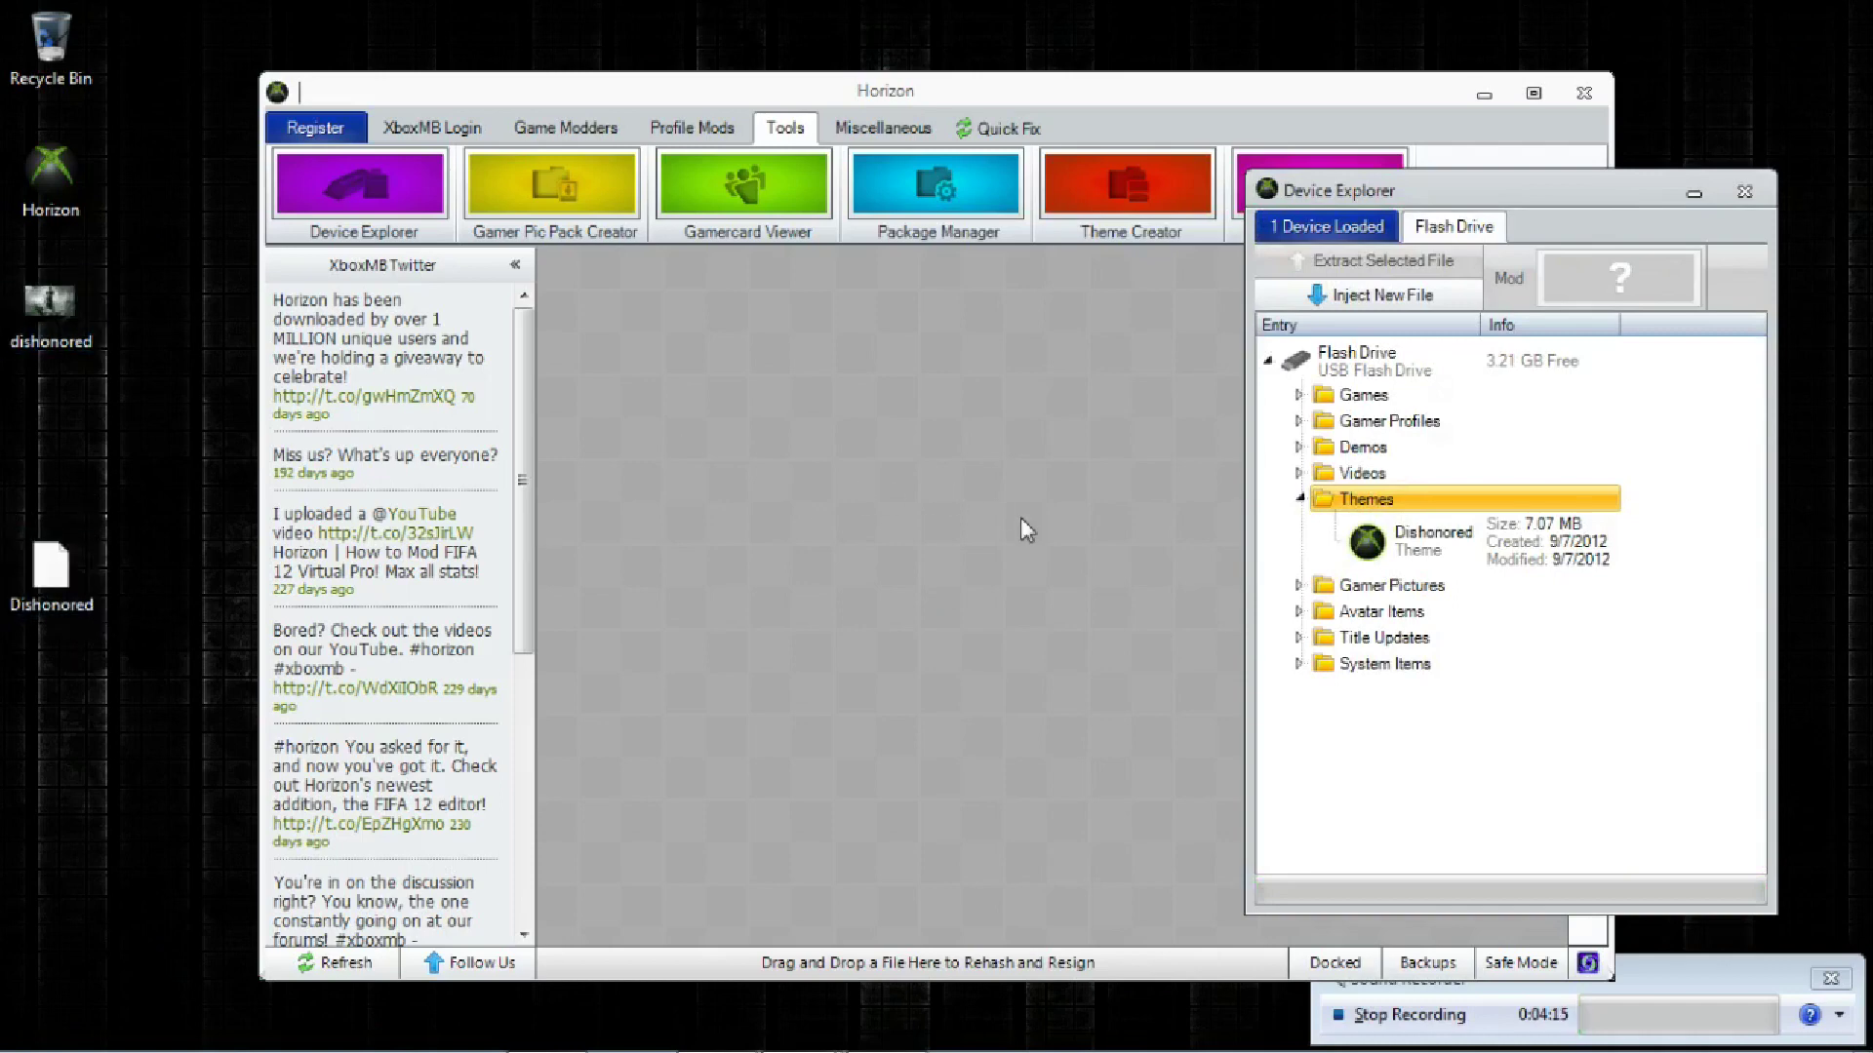
Collapse the Themes folder, select Flash Drive and close the Device Explorer.
click(1303, 498)
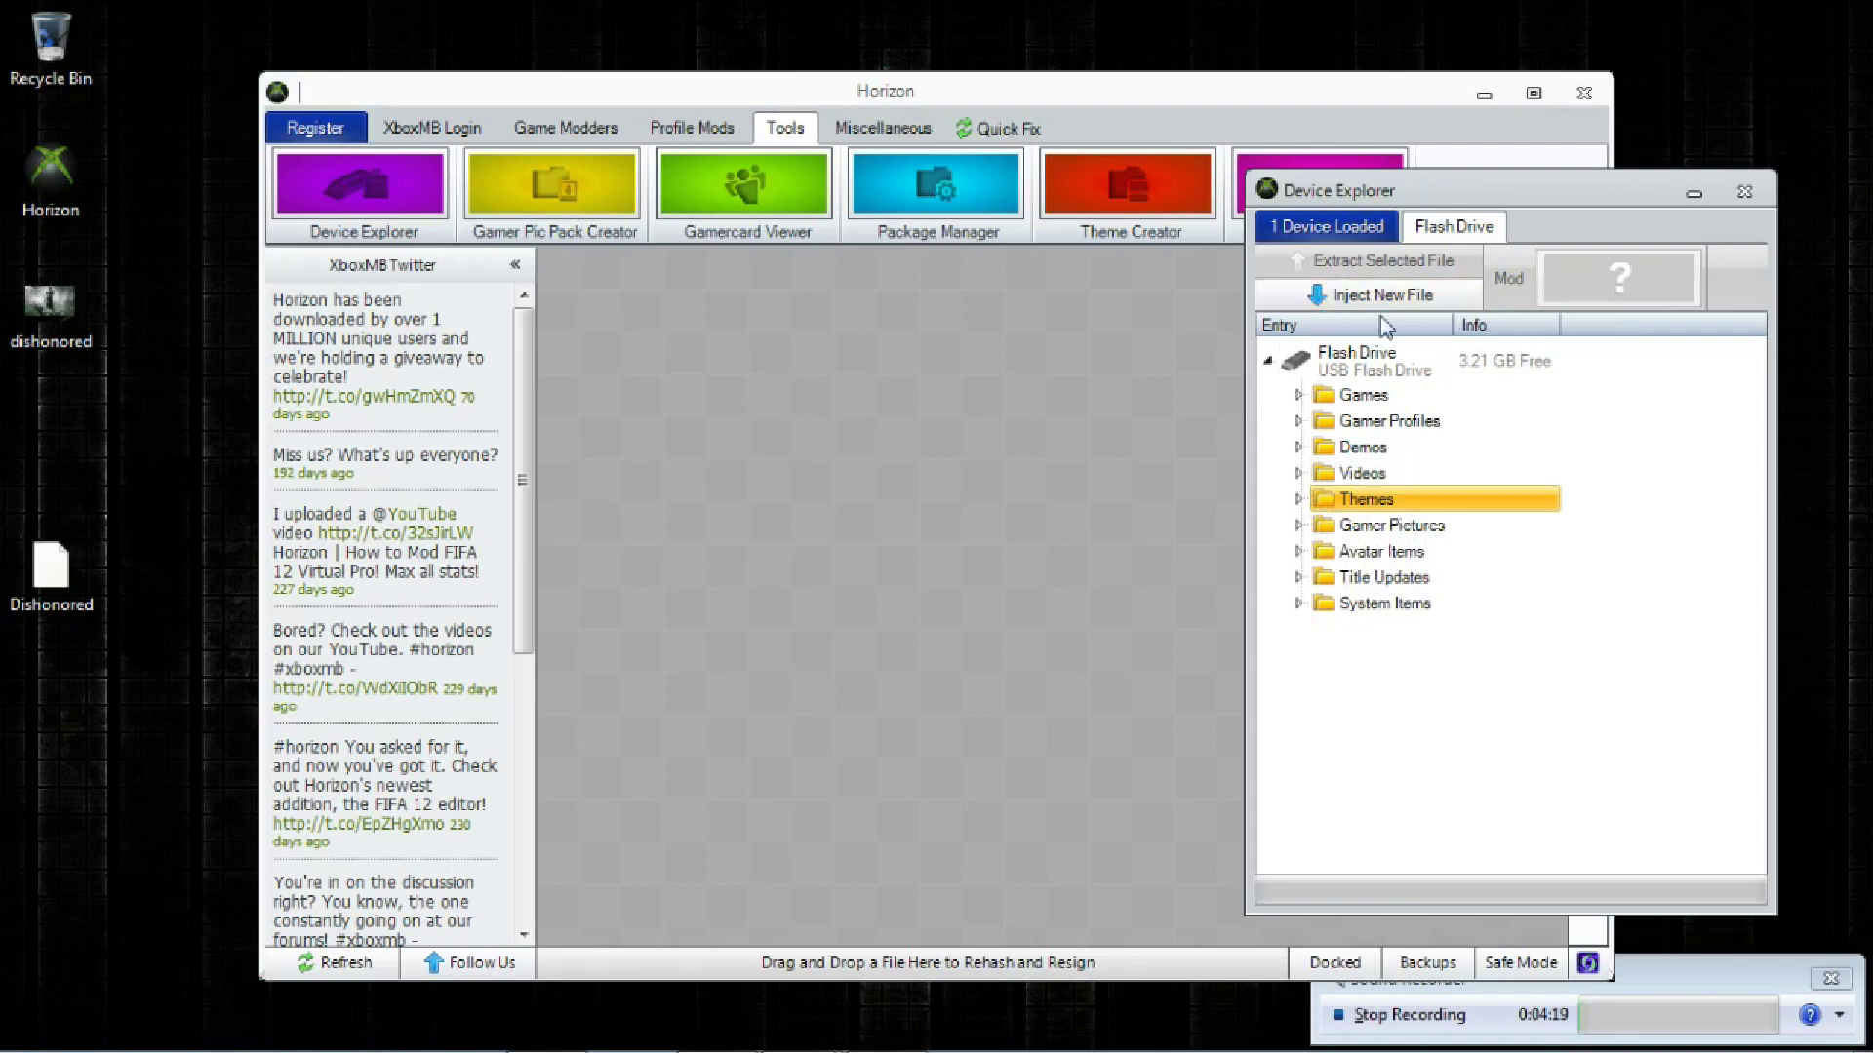
click(1349, 365)
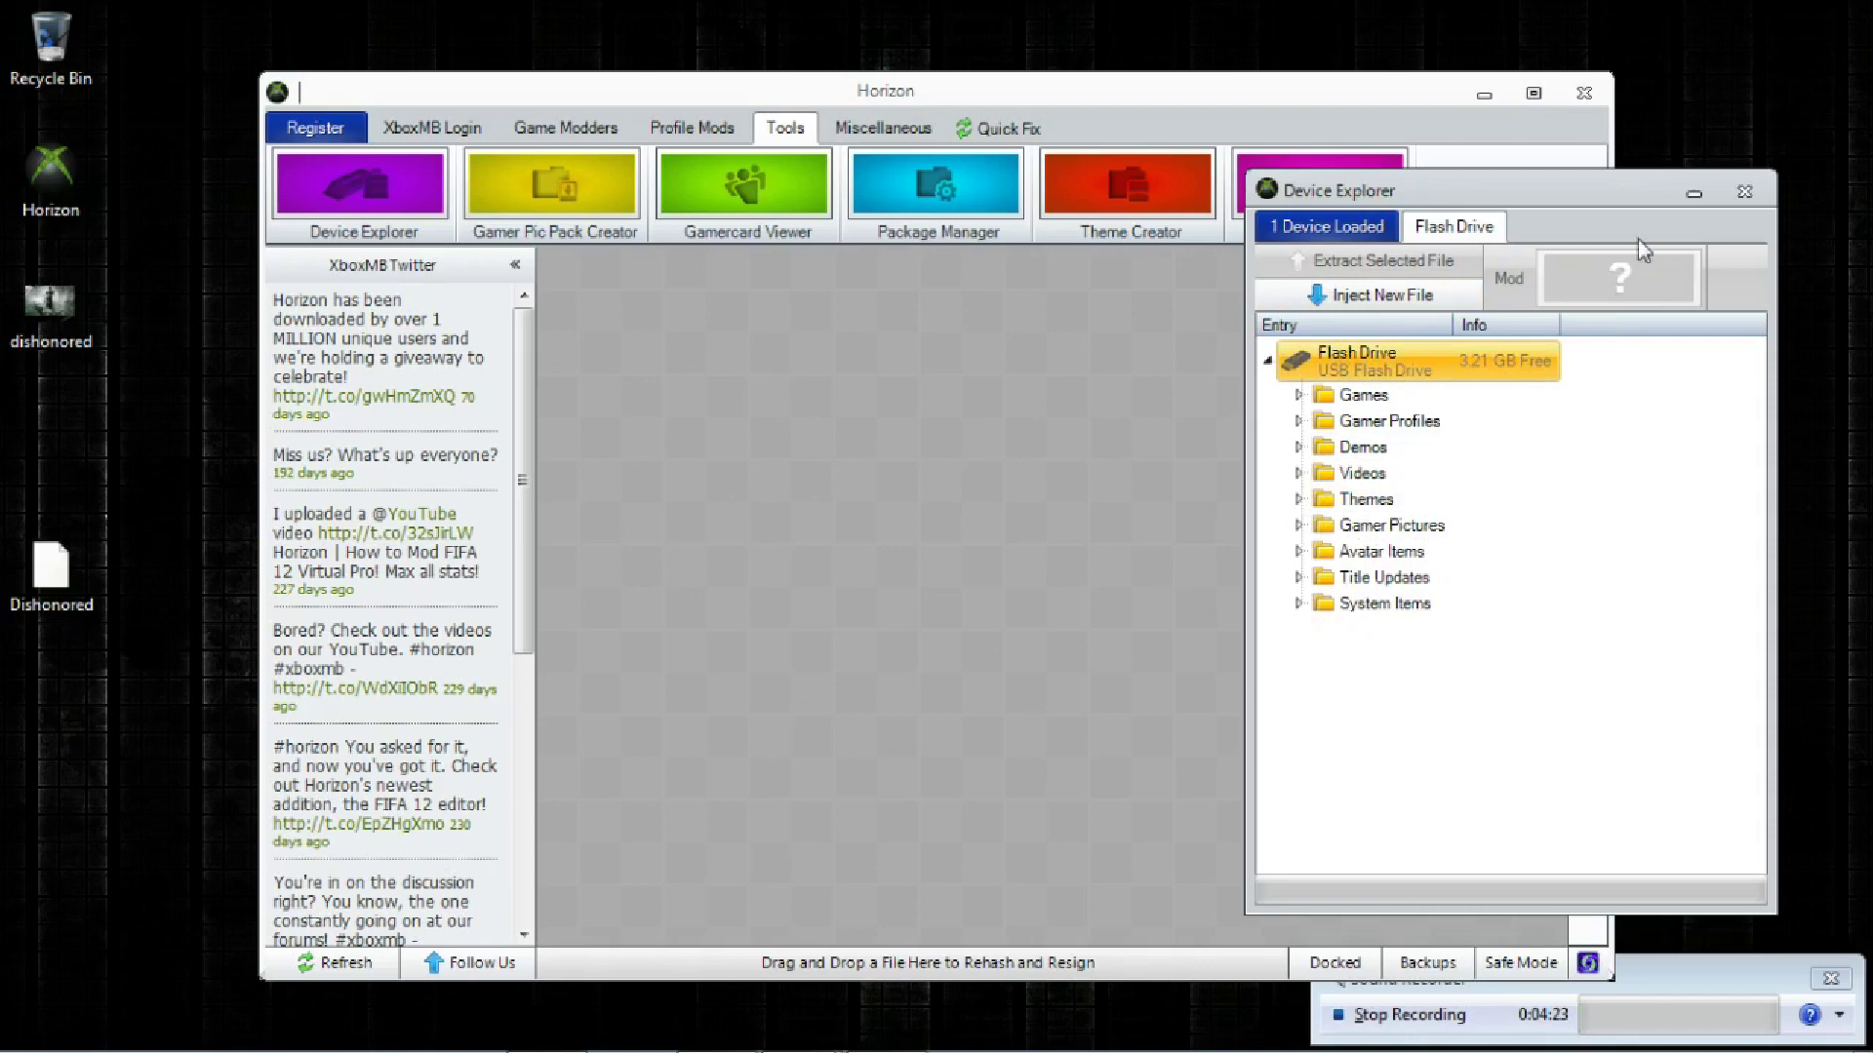
click(1744, 191)
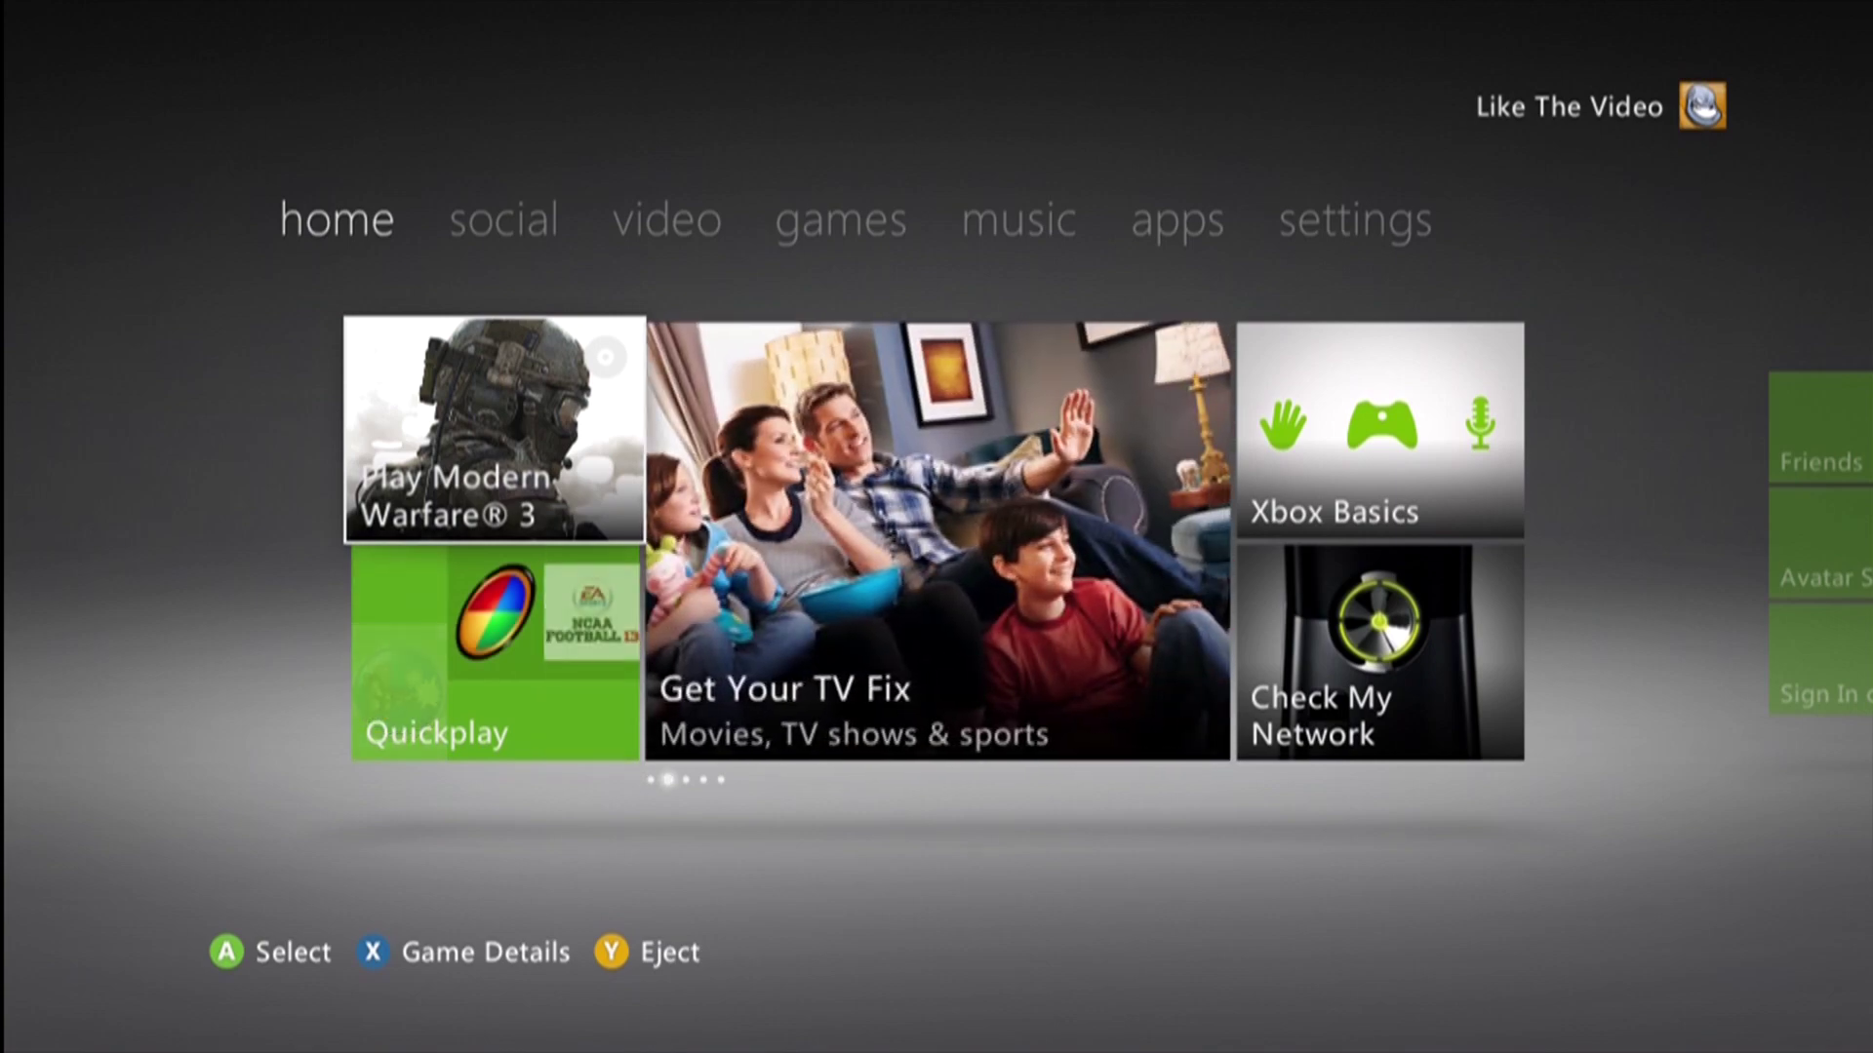
Go to settings > System > Storage and open the USB memory unit's contents.
key(Right)
key(Right)
key(Right)
key(Right)
key(Right)
key(Right)
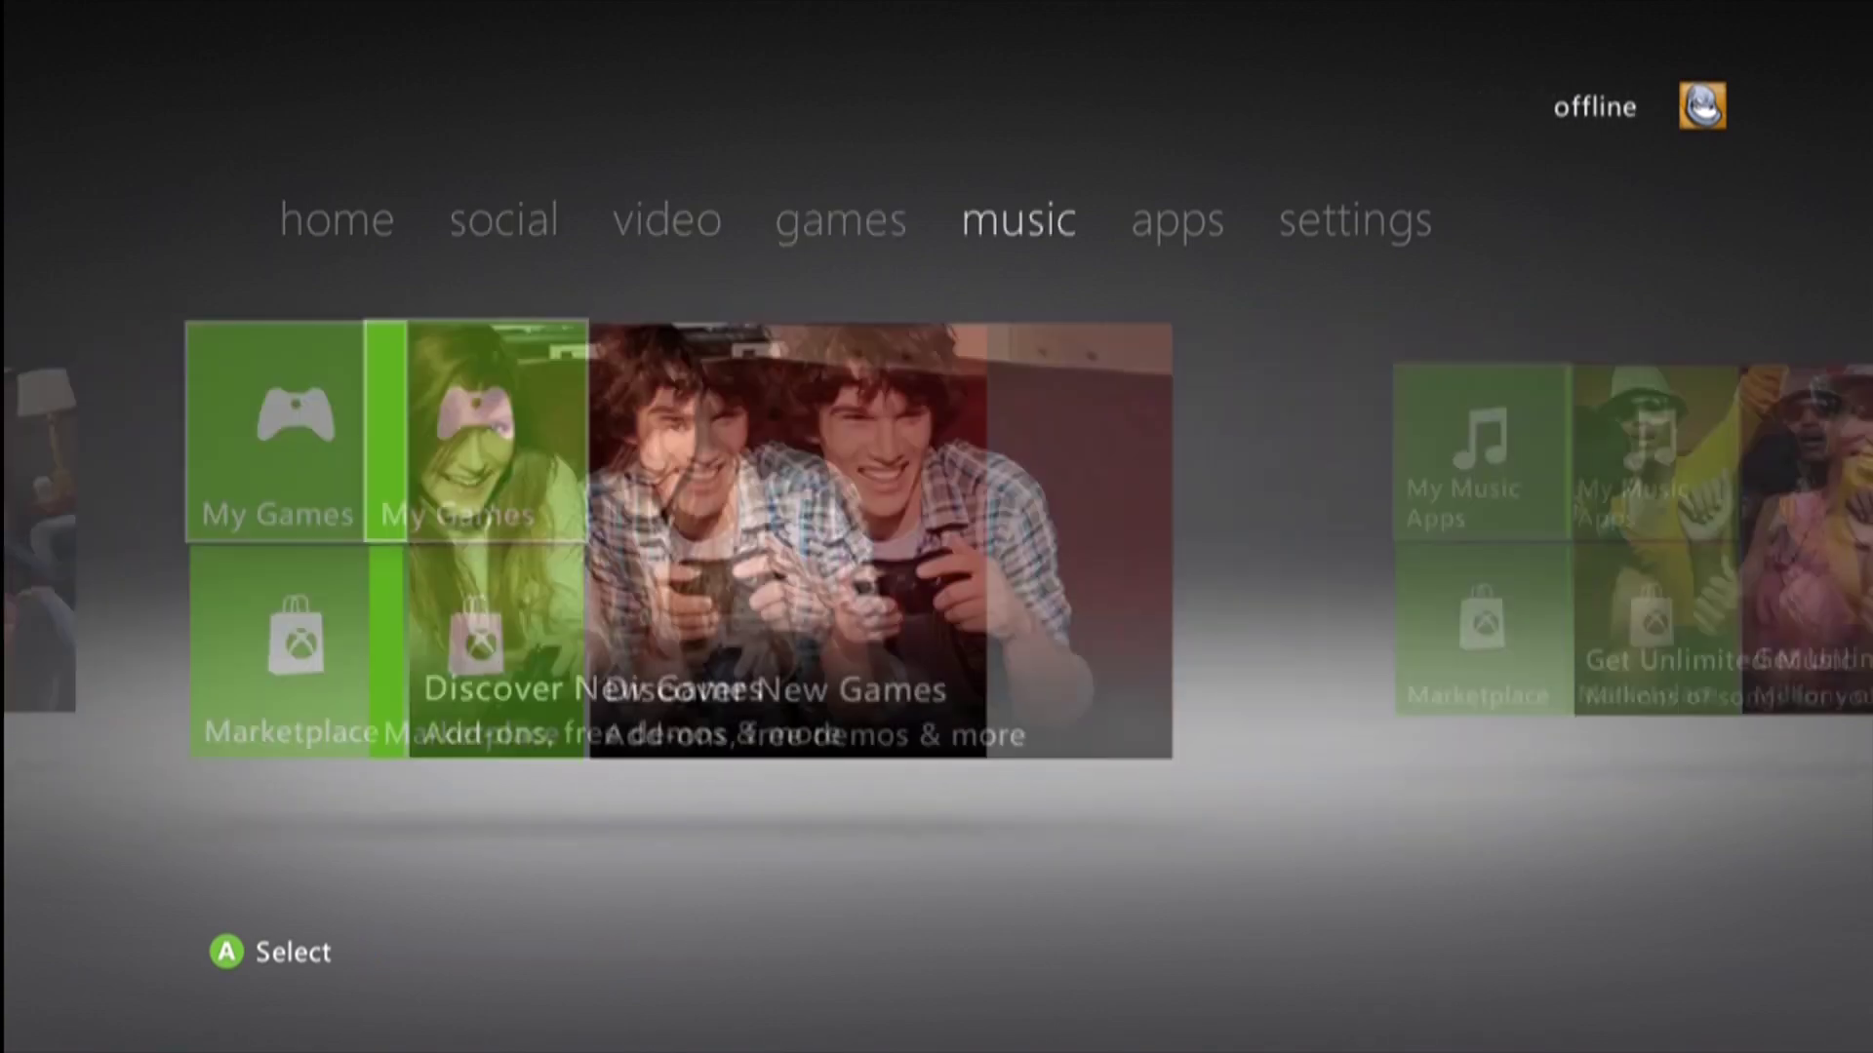
key(Return)
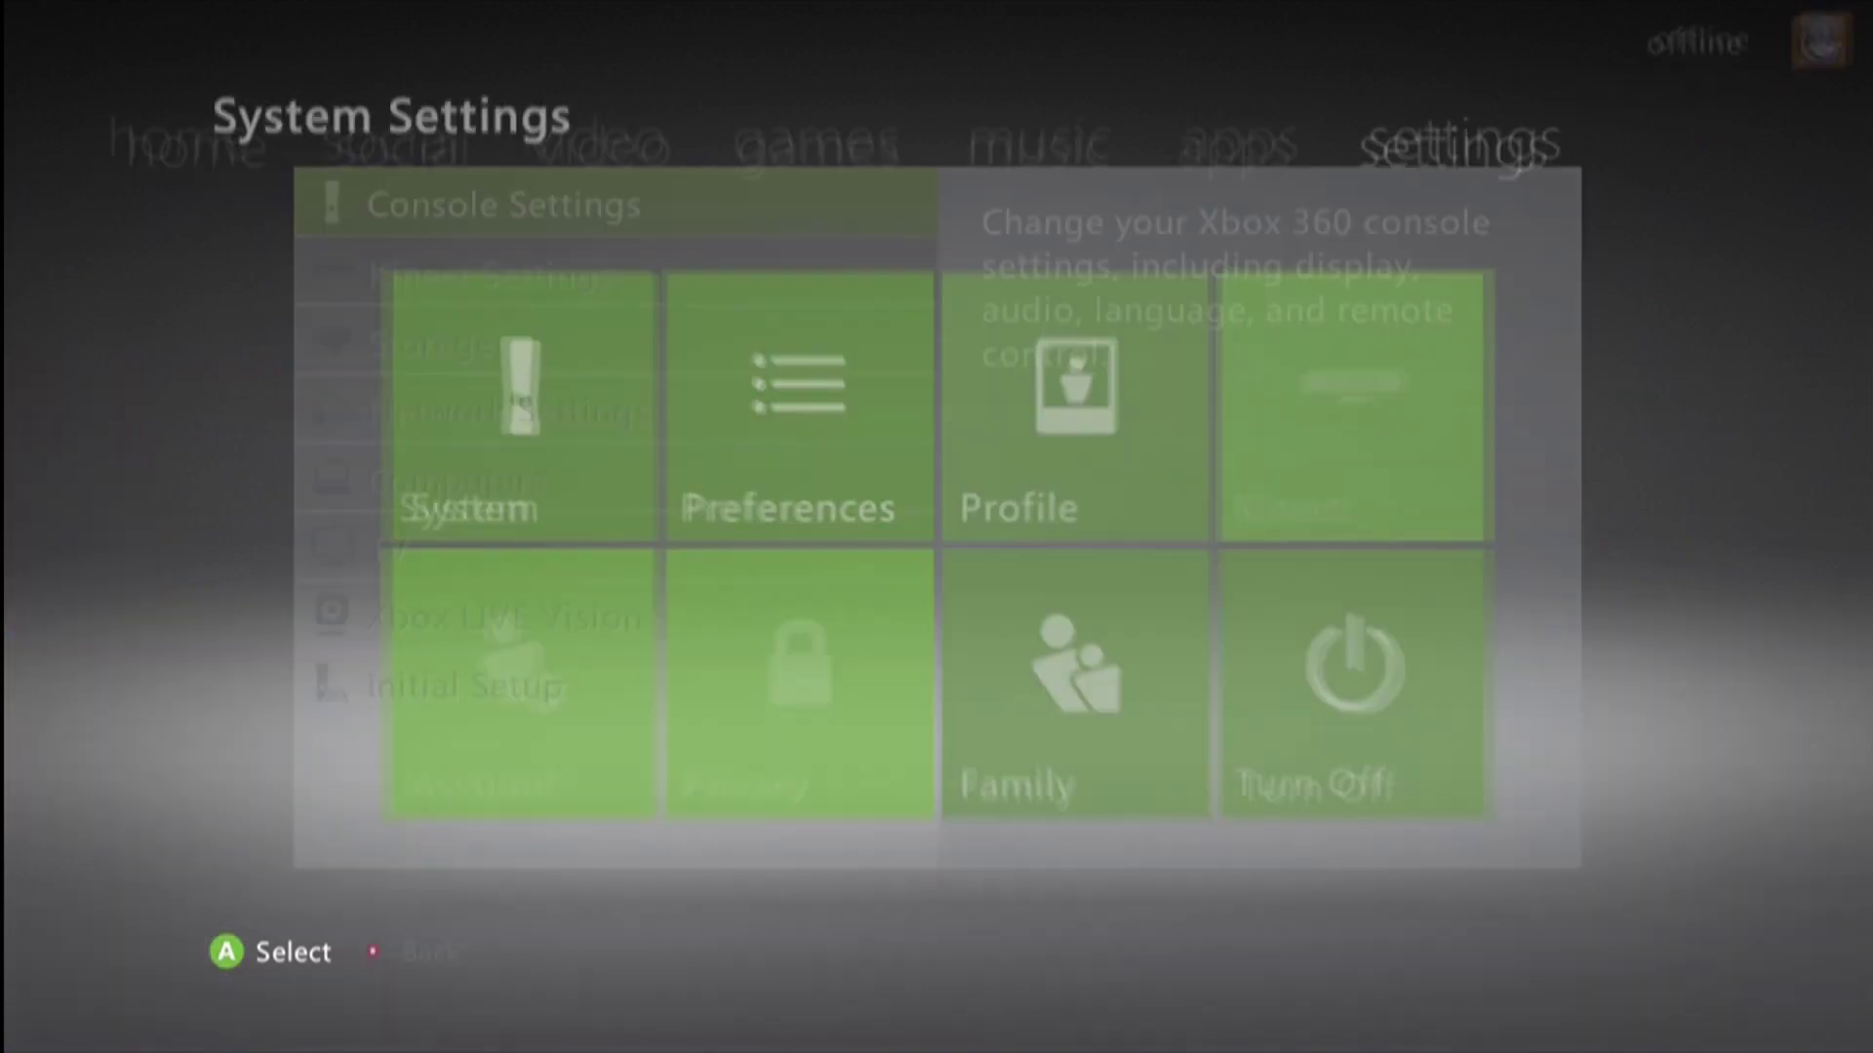
key(Down)
key(Down)
key(Return)
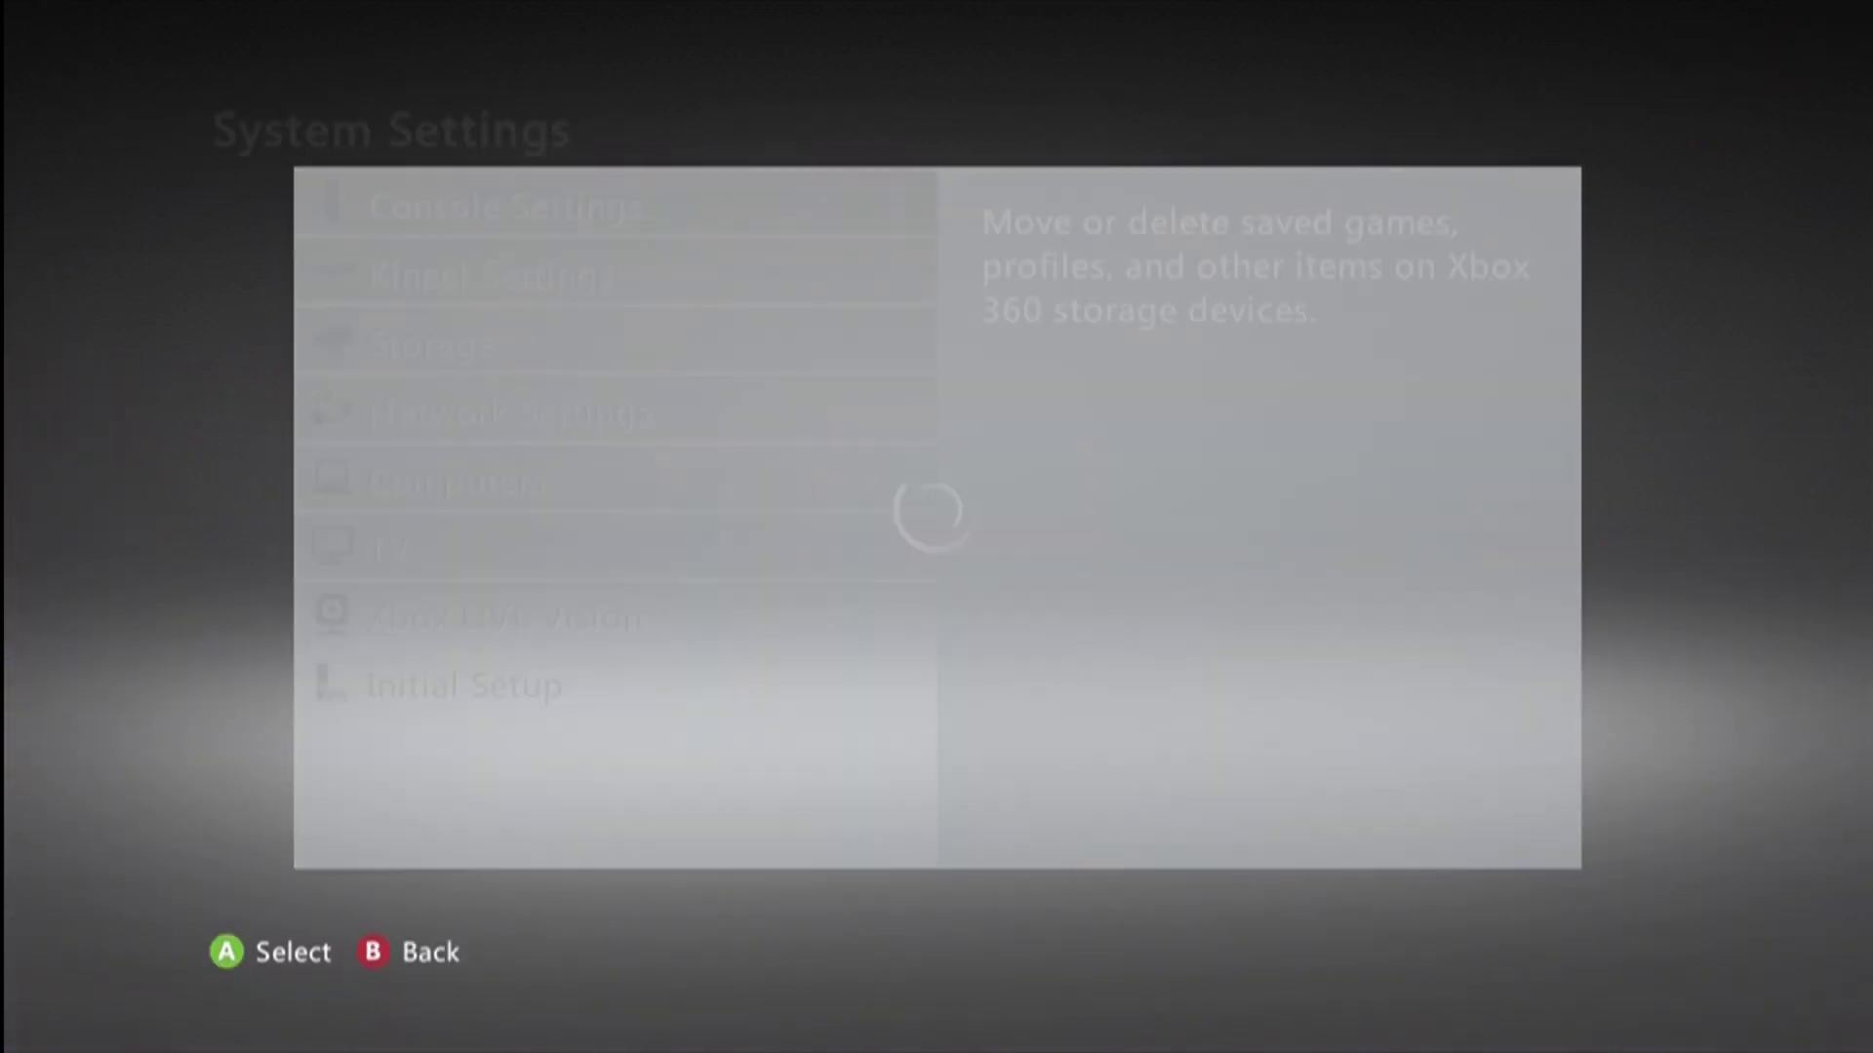
key(Down)
key(Down)
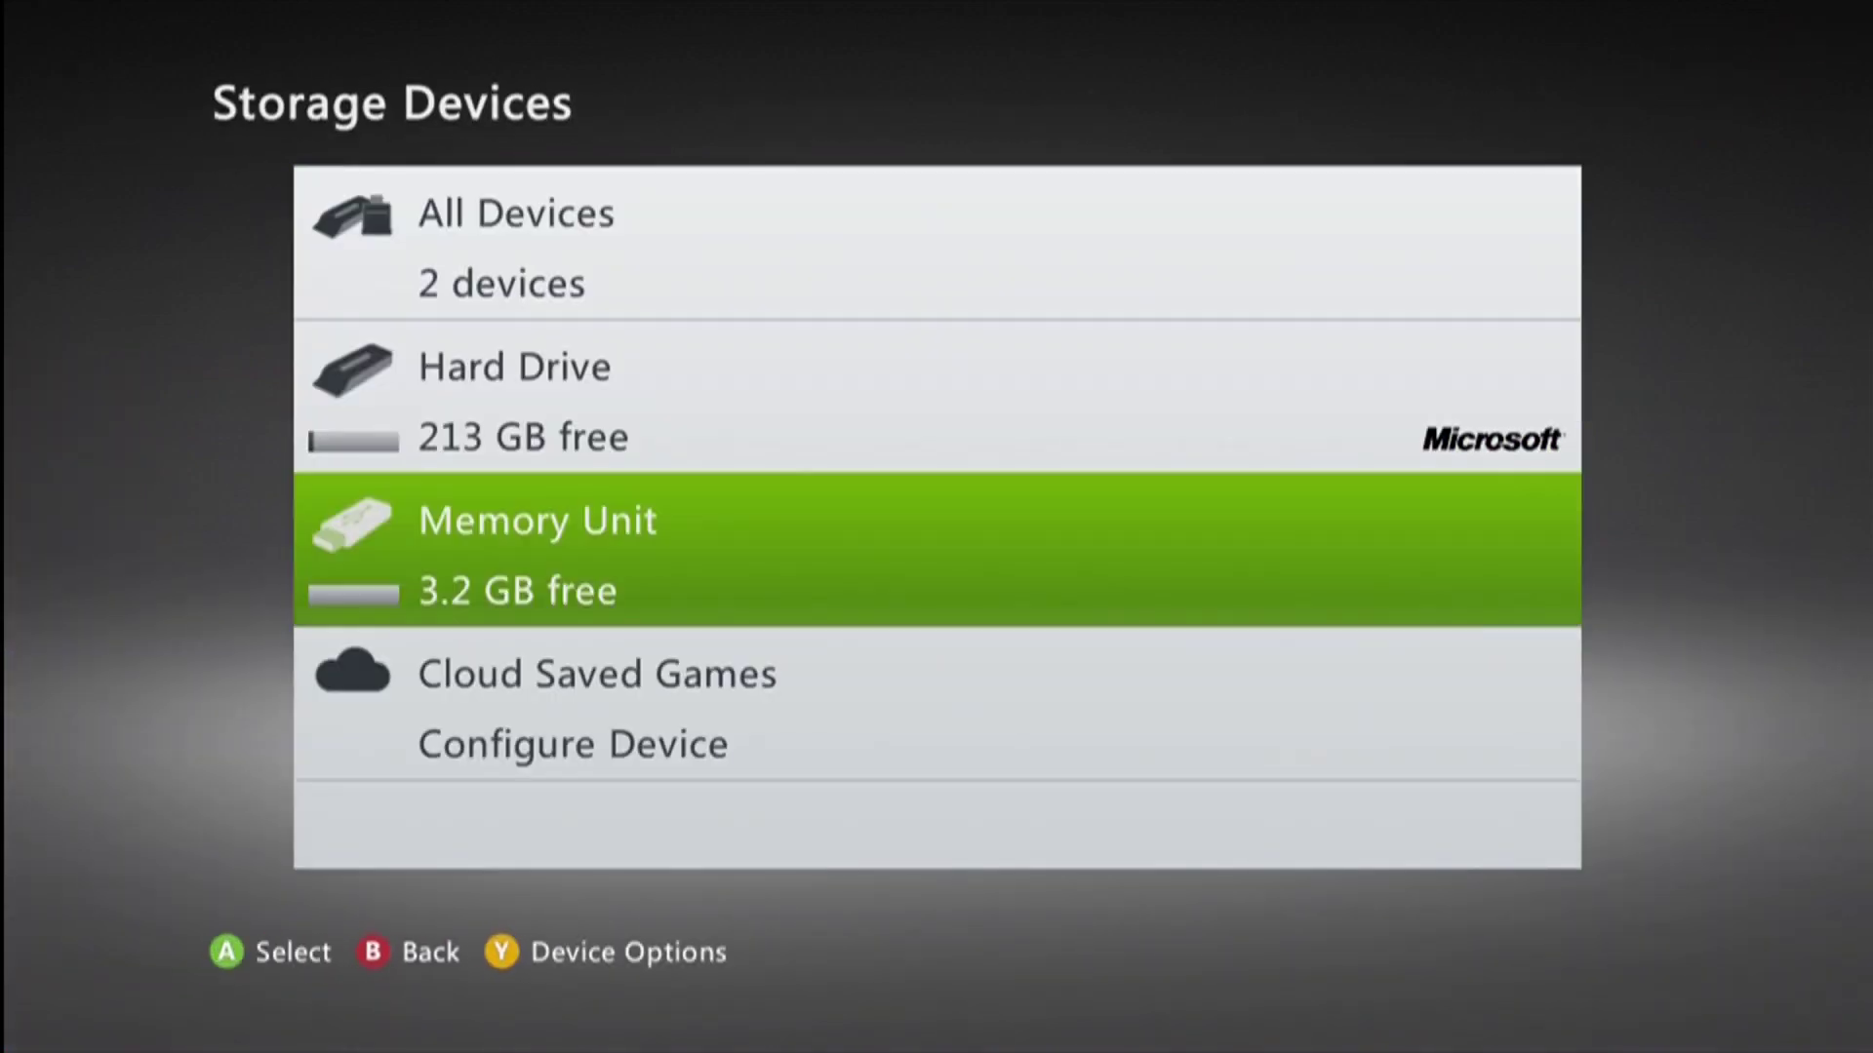
key(Return)
Open the memory unit's Themes folder listing the 8 MB Dishonored theme.
key(Down)
key(Down)
key(Down)
key(Down)
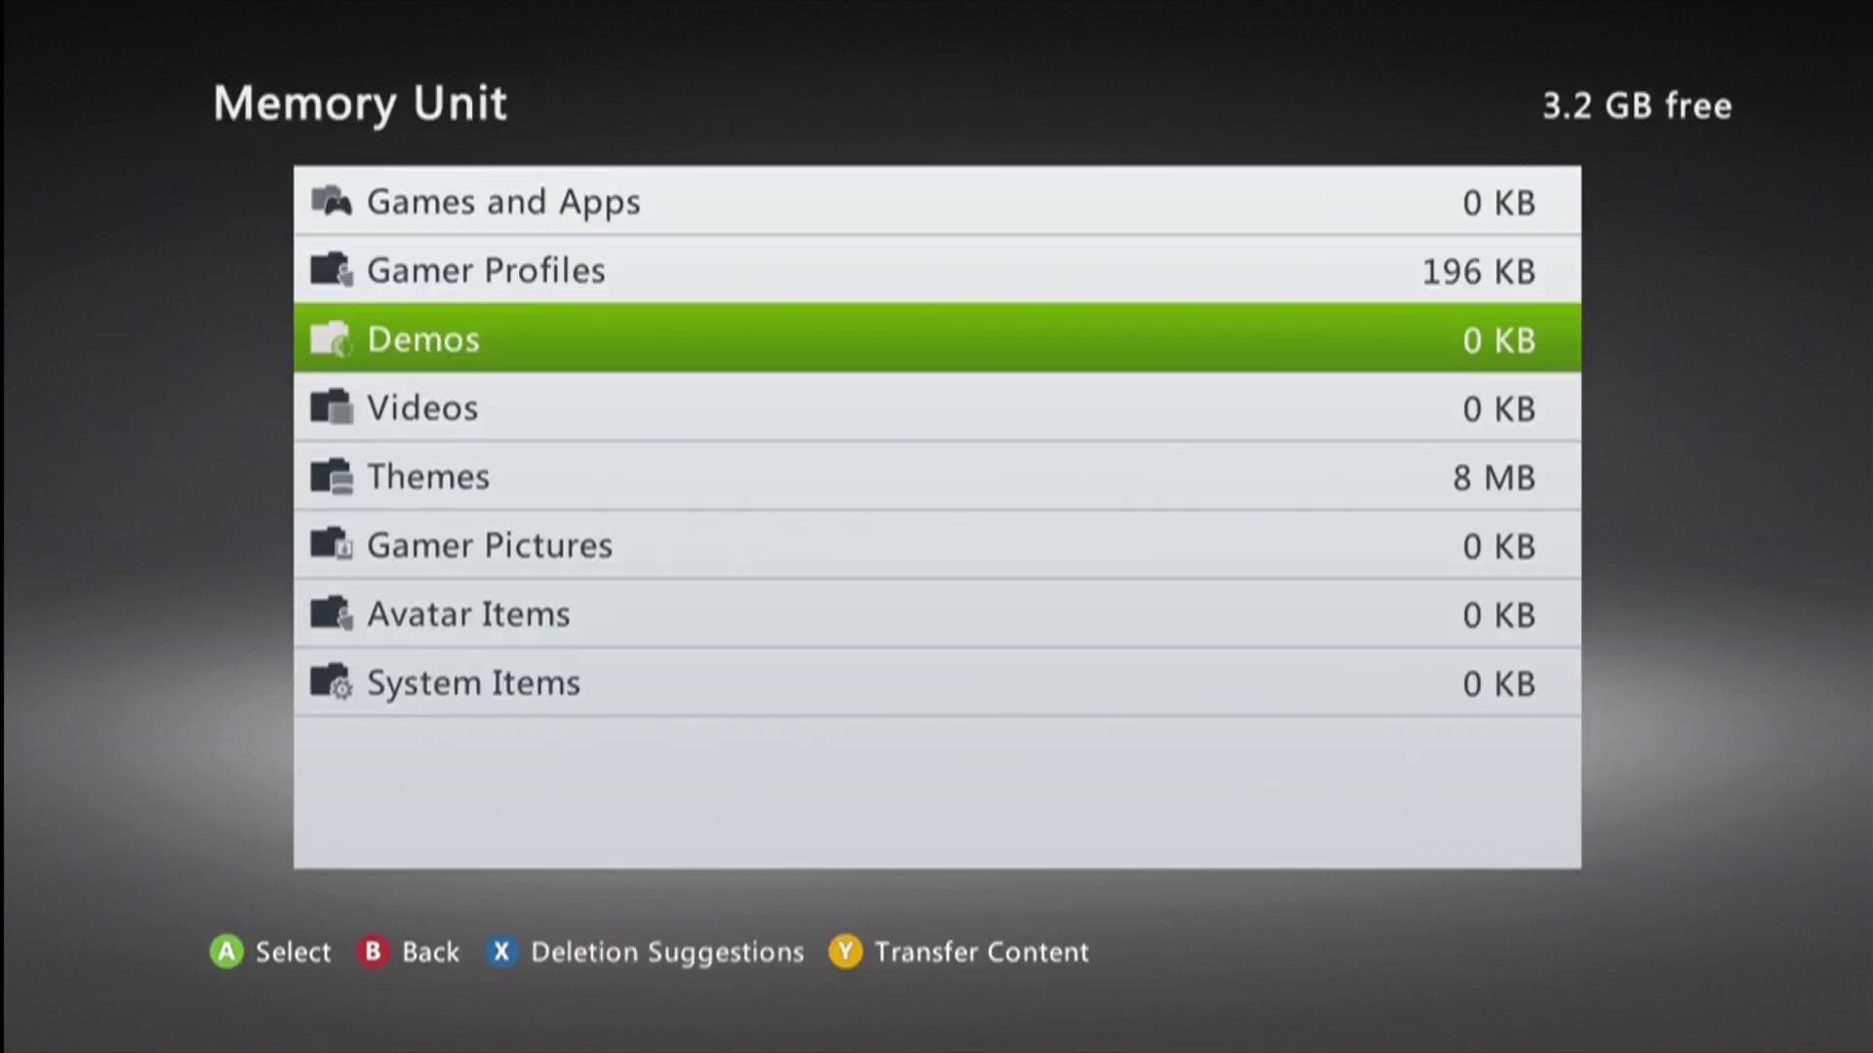
key(Up)
key(Up)
key(Up)
key(Return)
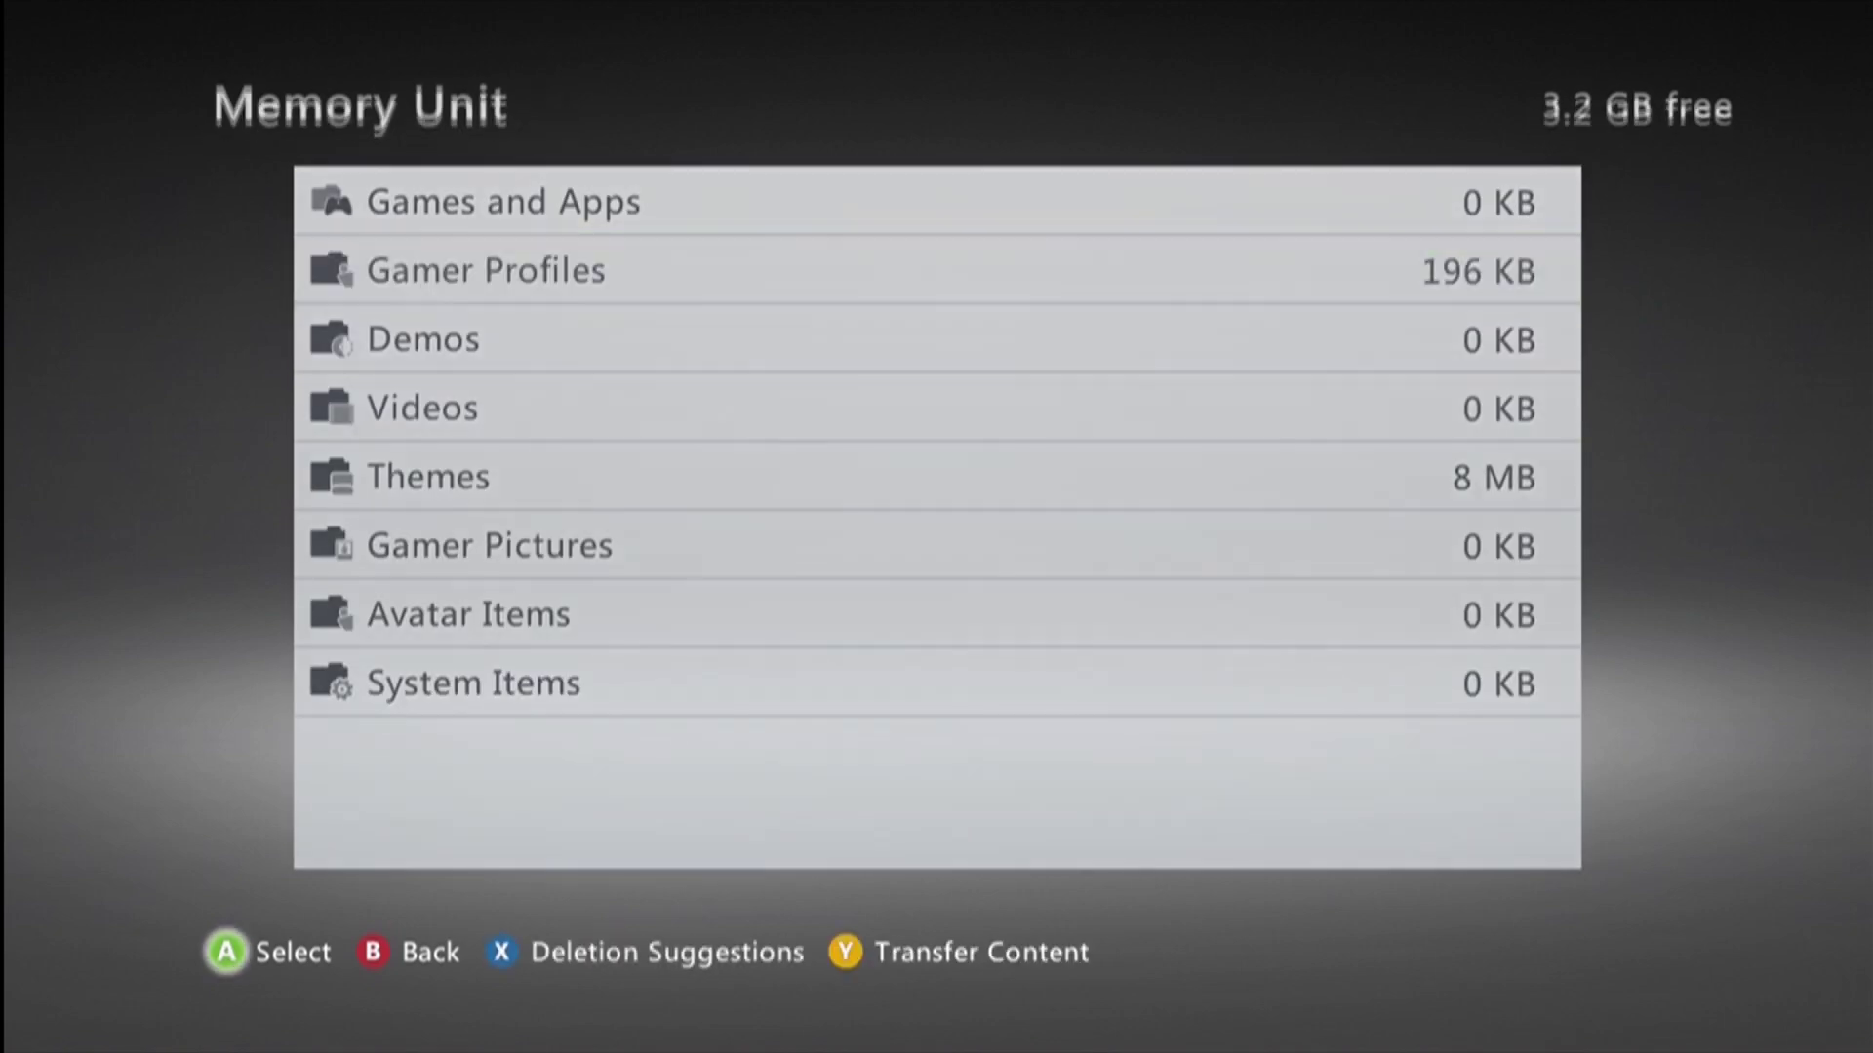
key(Escape)
key(Down)
key(Down)
key(Down)
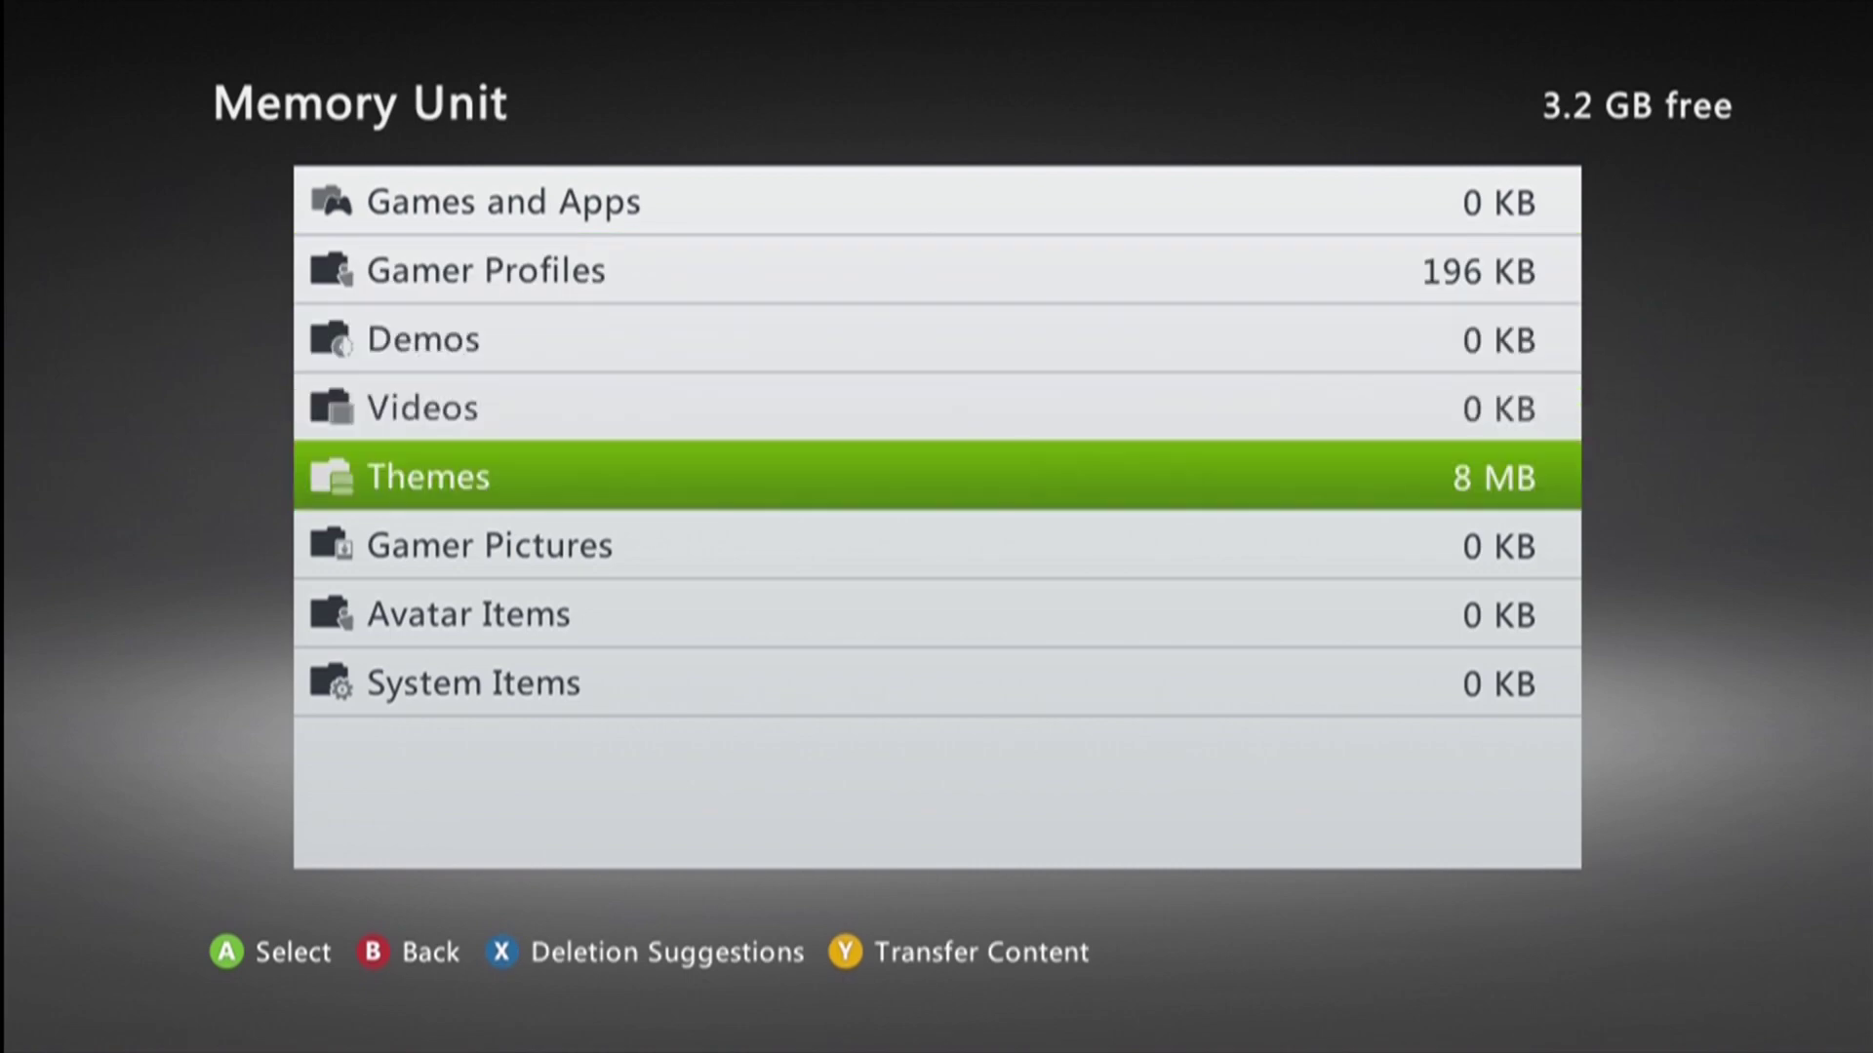
key(Return)
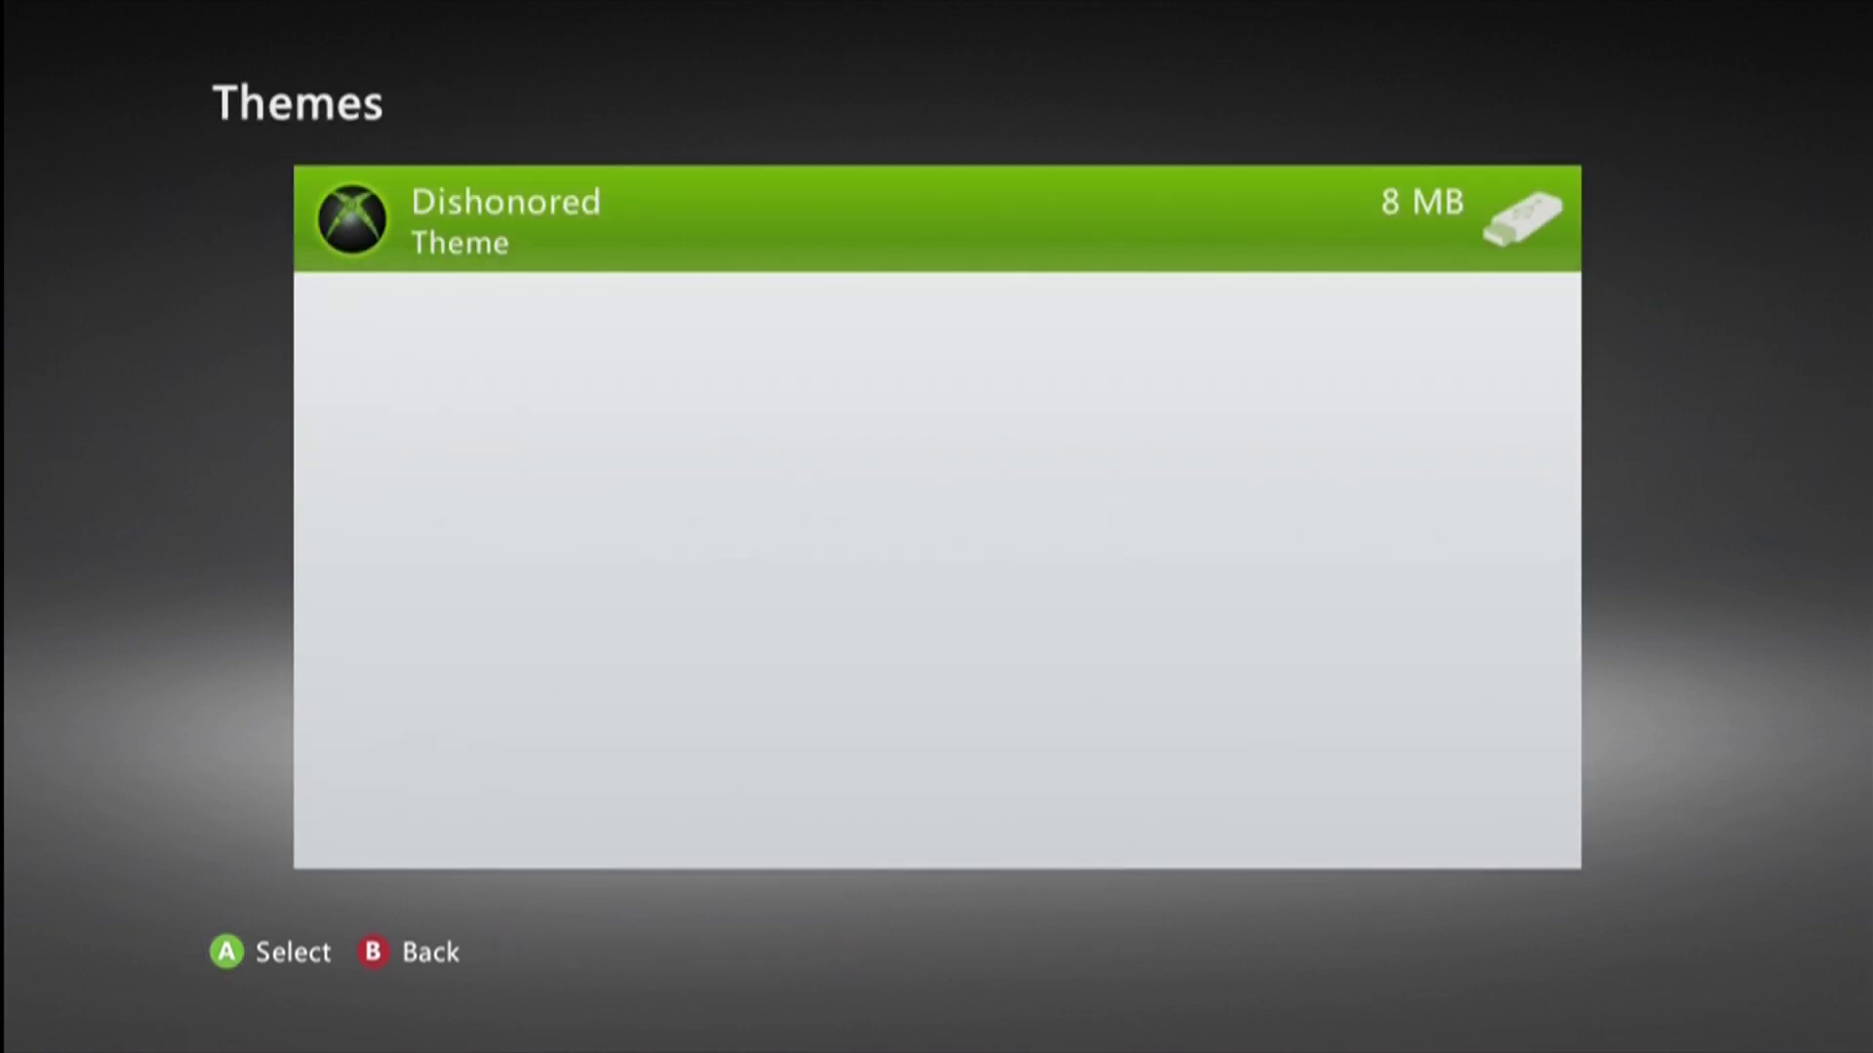
Move the Dishonored theme from the memory unit to the Hard Drive.
key(Return)
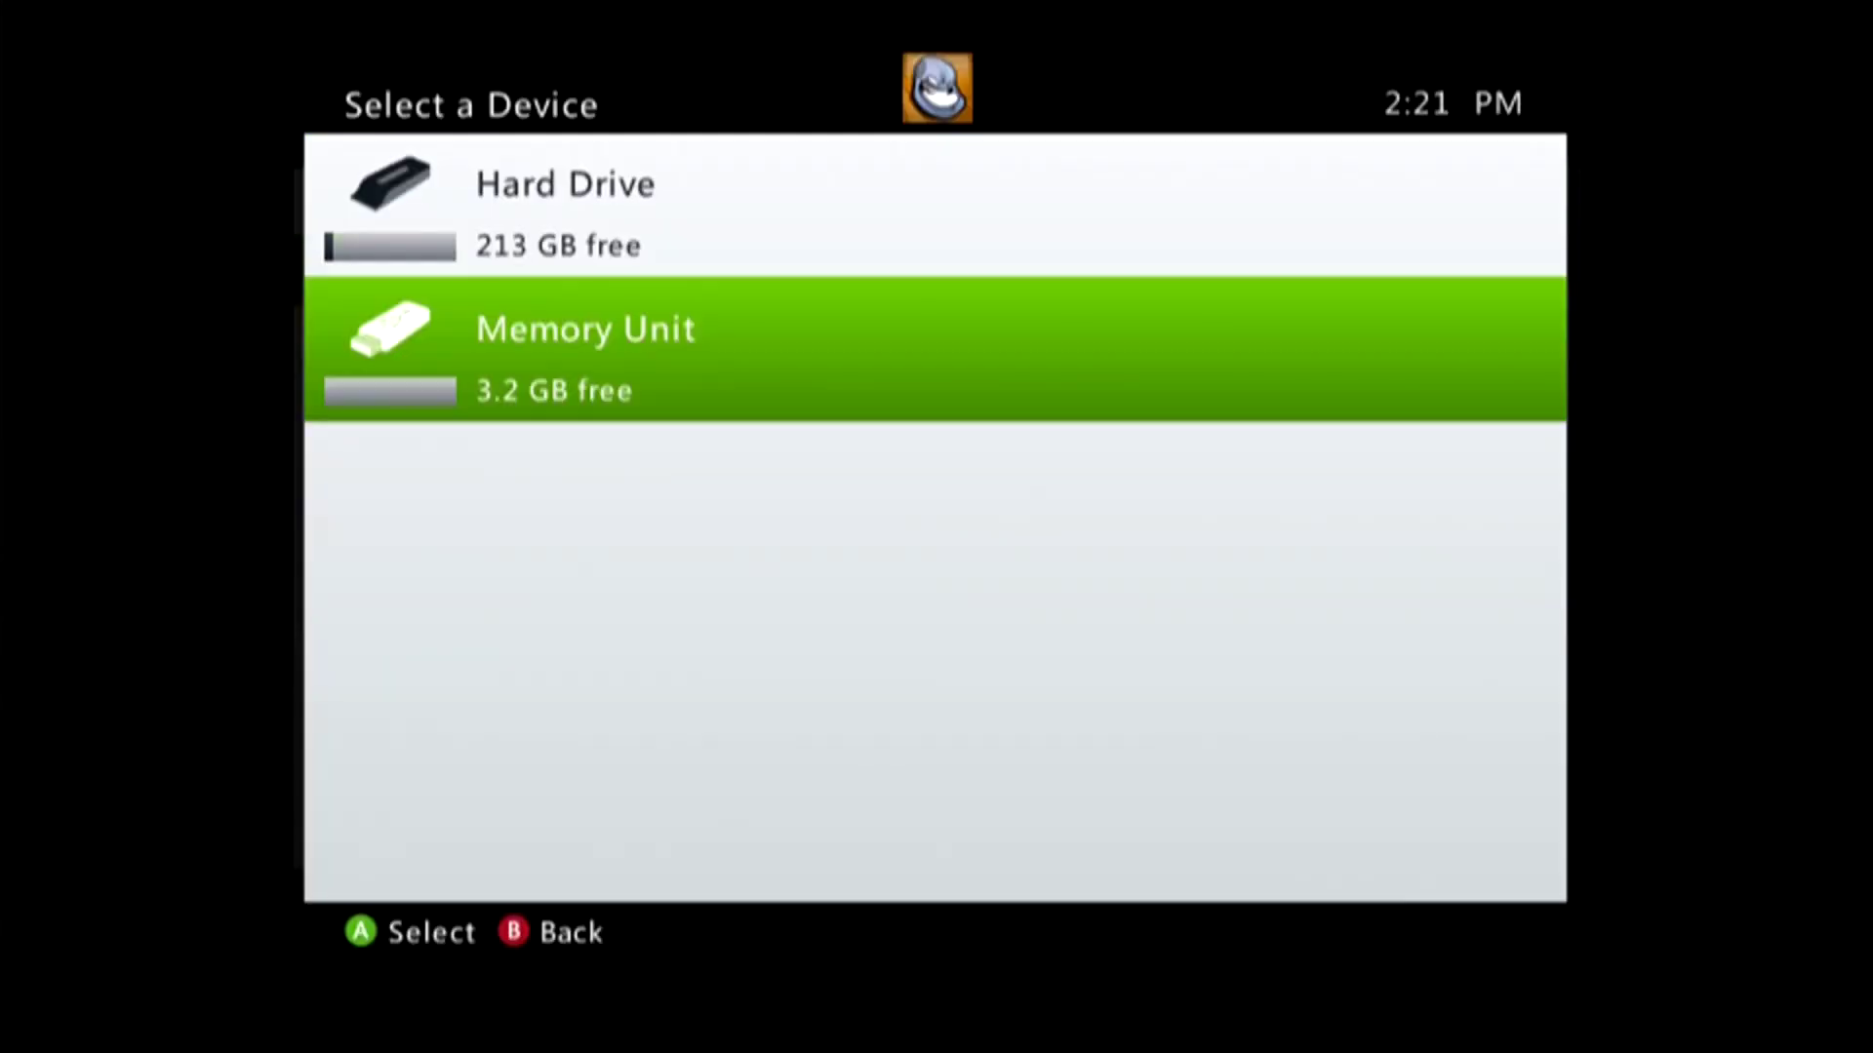
key(Up)
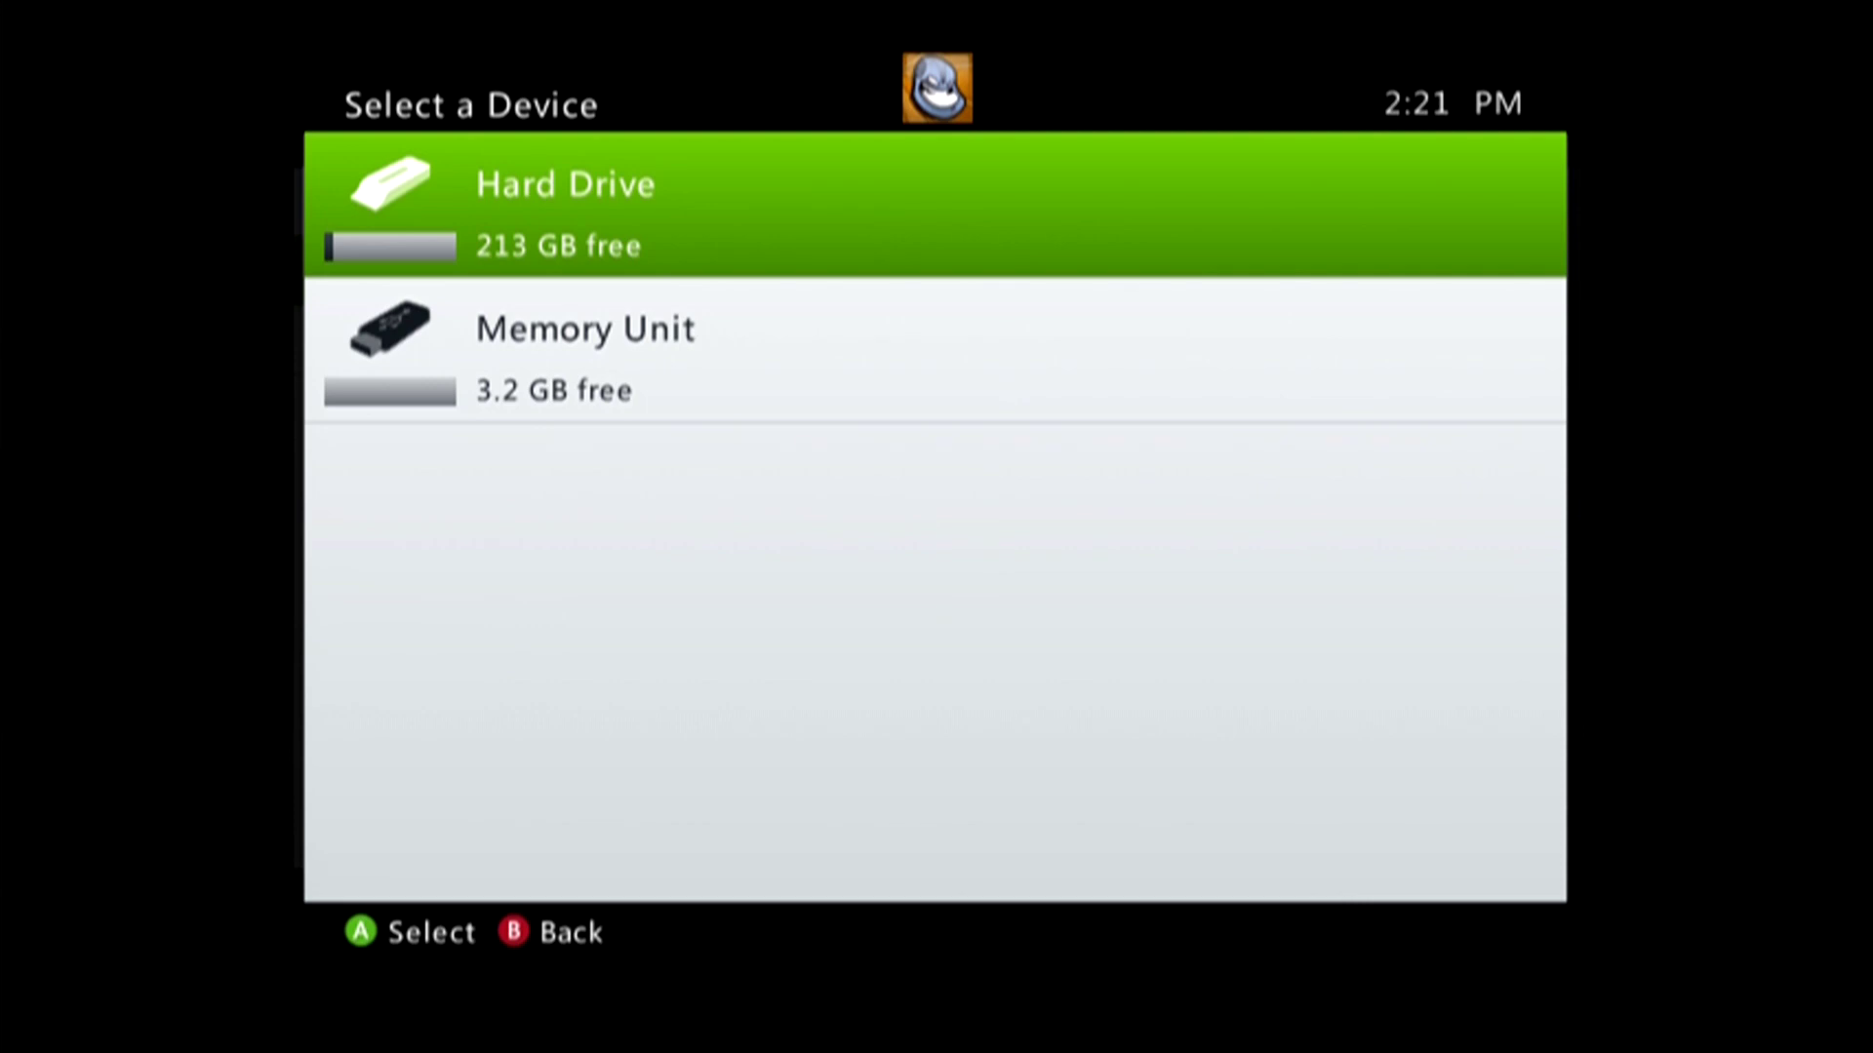
key(Return)
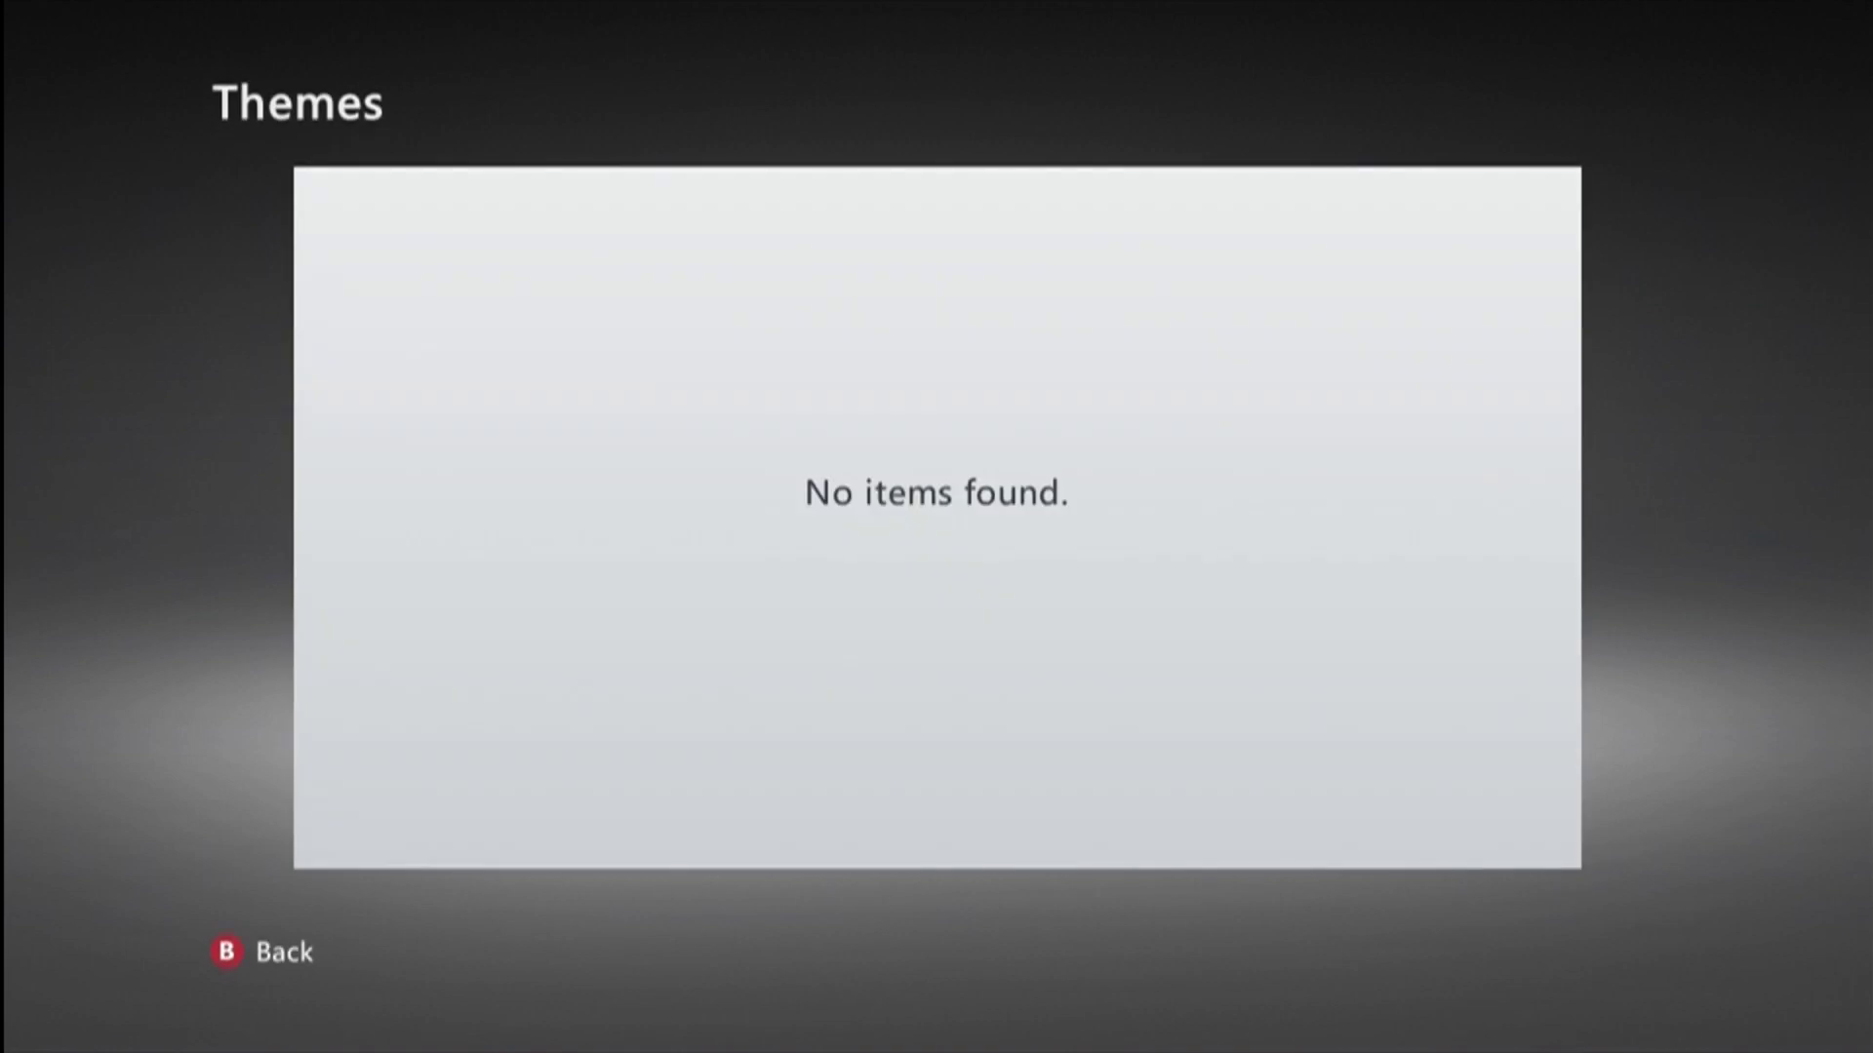
Back out of the empty Themes folder through Storage Devices to the settings overview.
key(Escape)
key(Down)
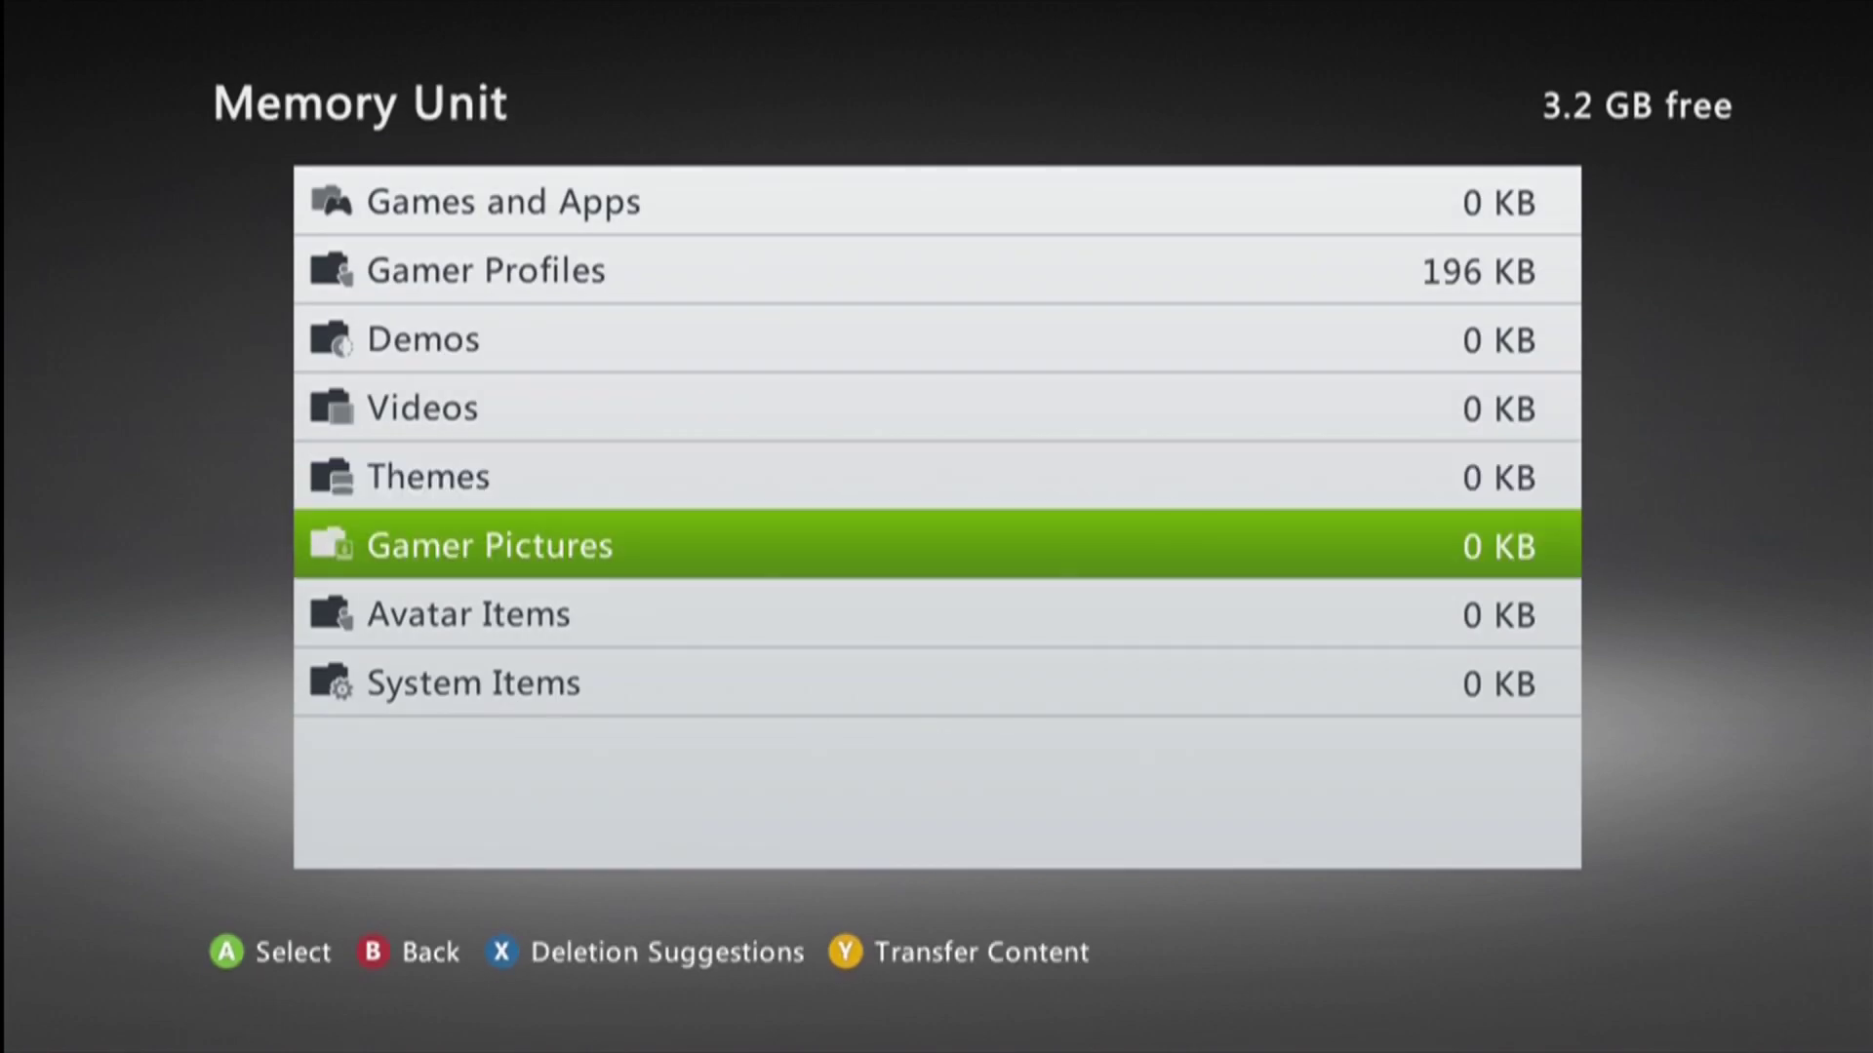
key(Up)
key(Up)
key(Escape)
key(Up)
key(Up)
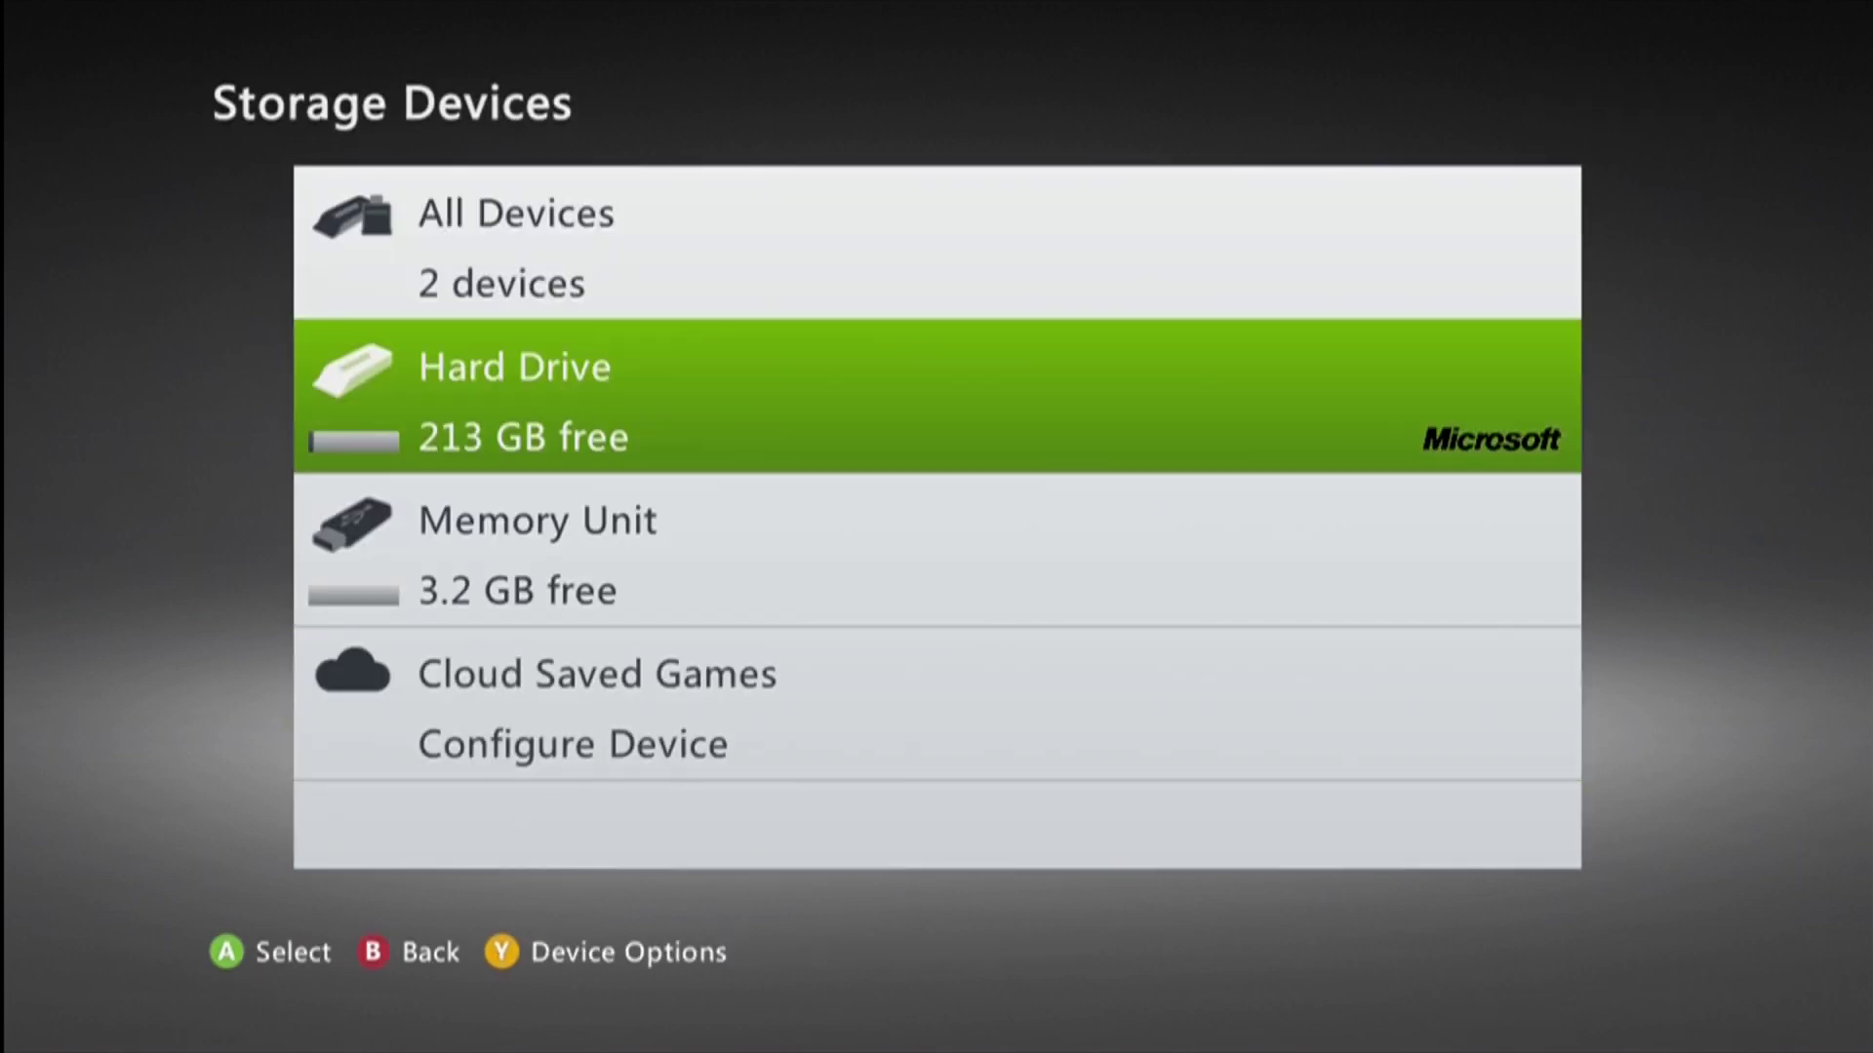
key(Escape)
key(Escape)
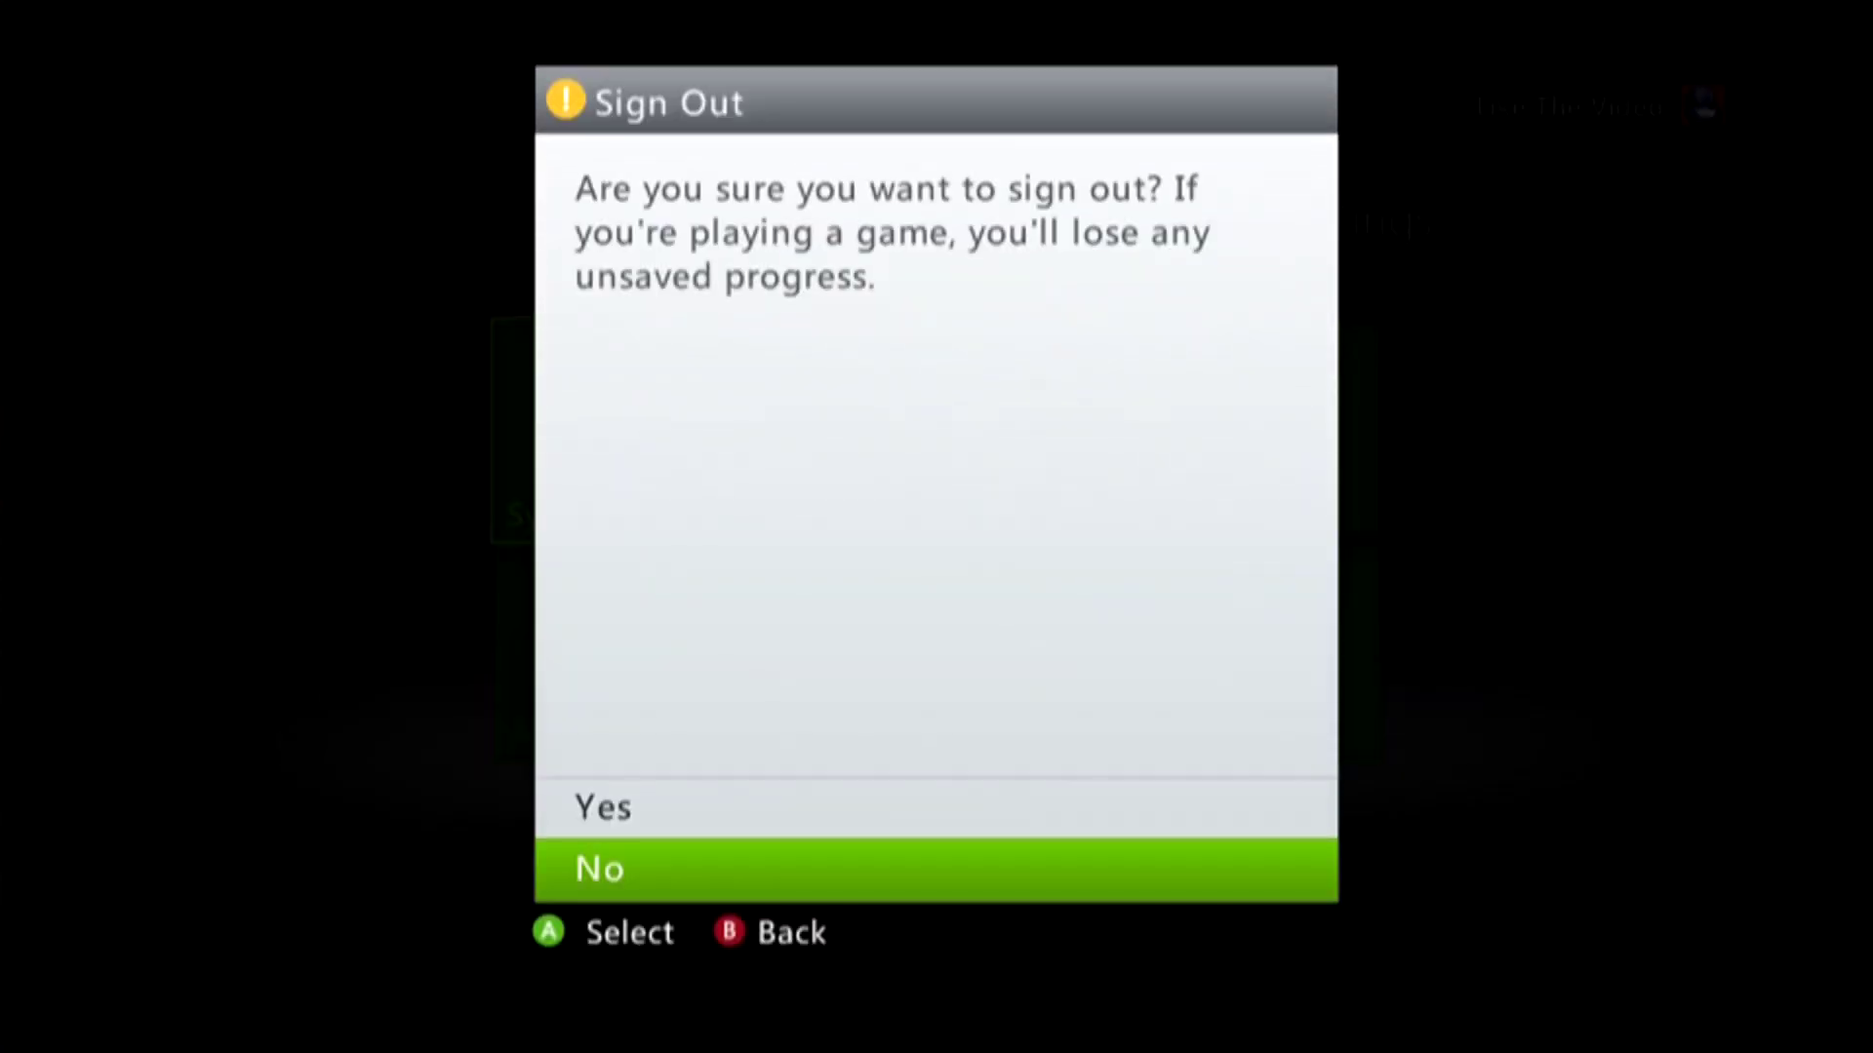
Sign out, sign back in with the gamer profile, and close the Guide.
key(Up)
key(Return)
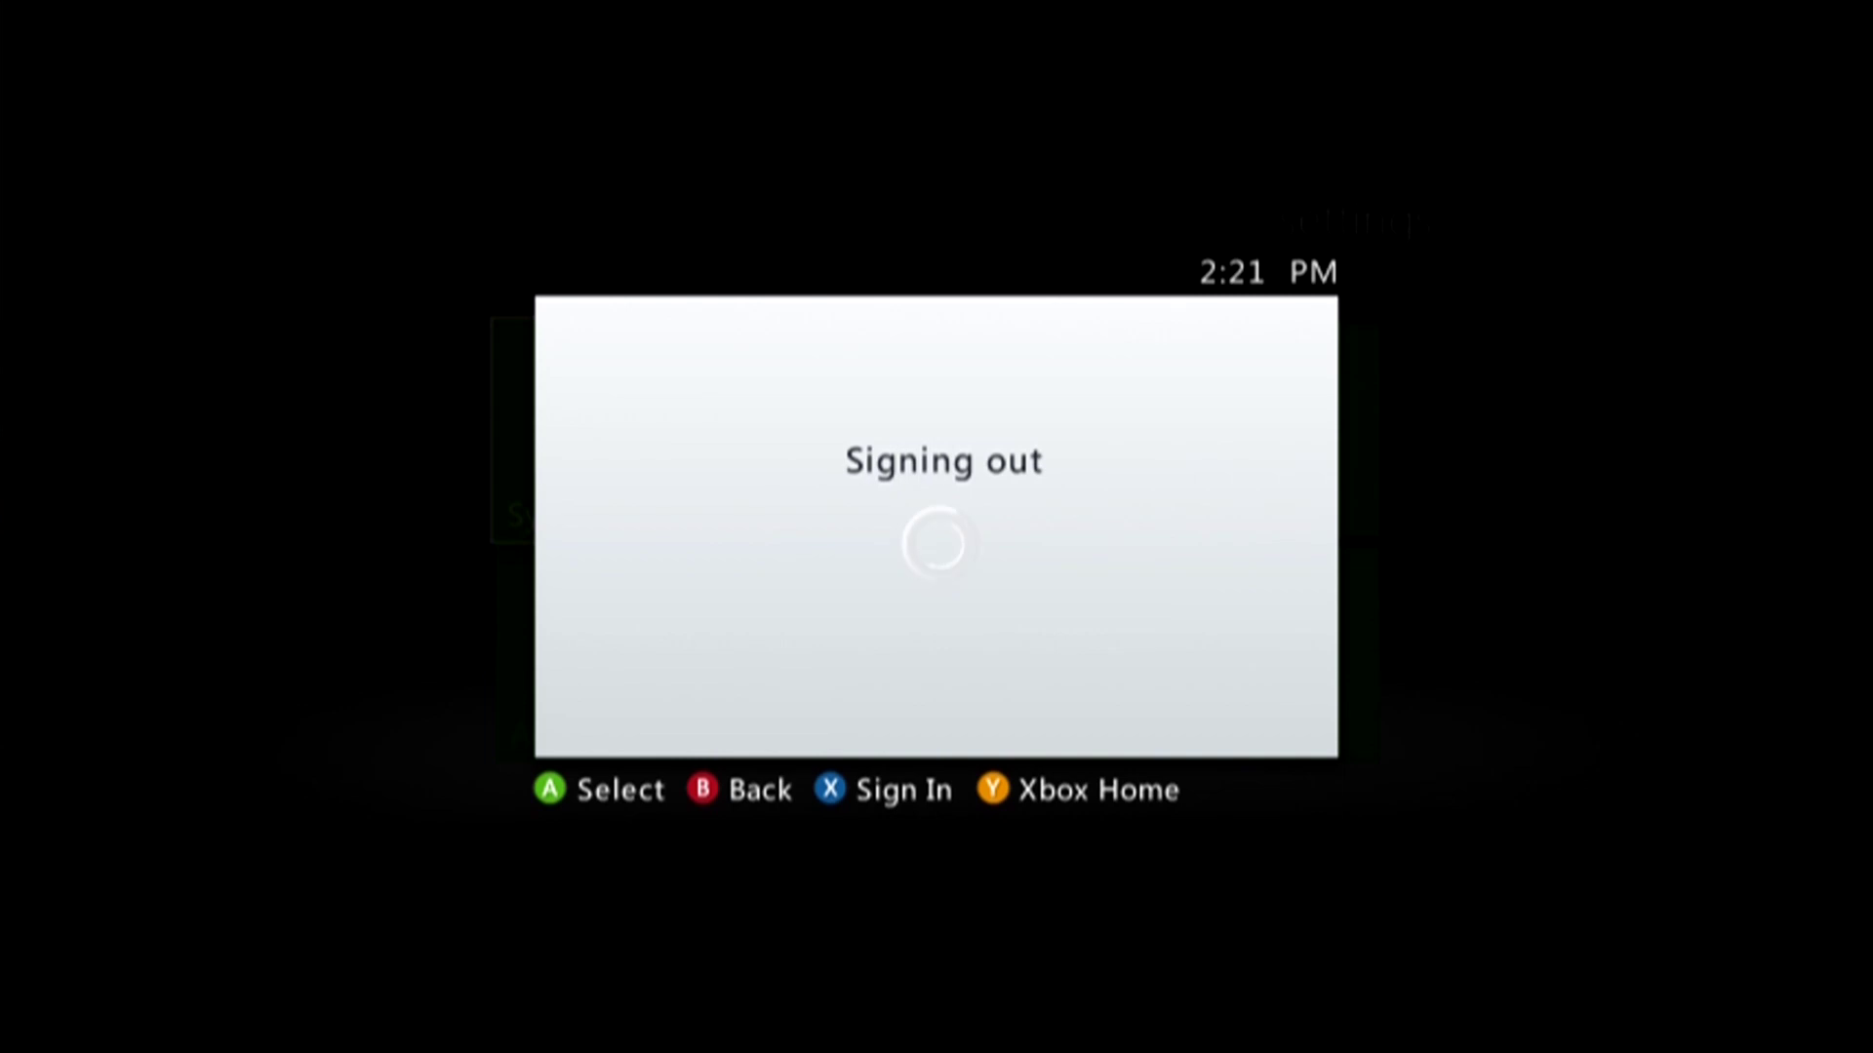
key(Down)
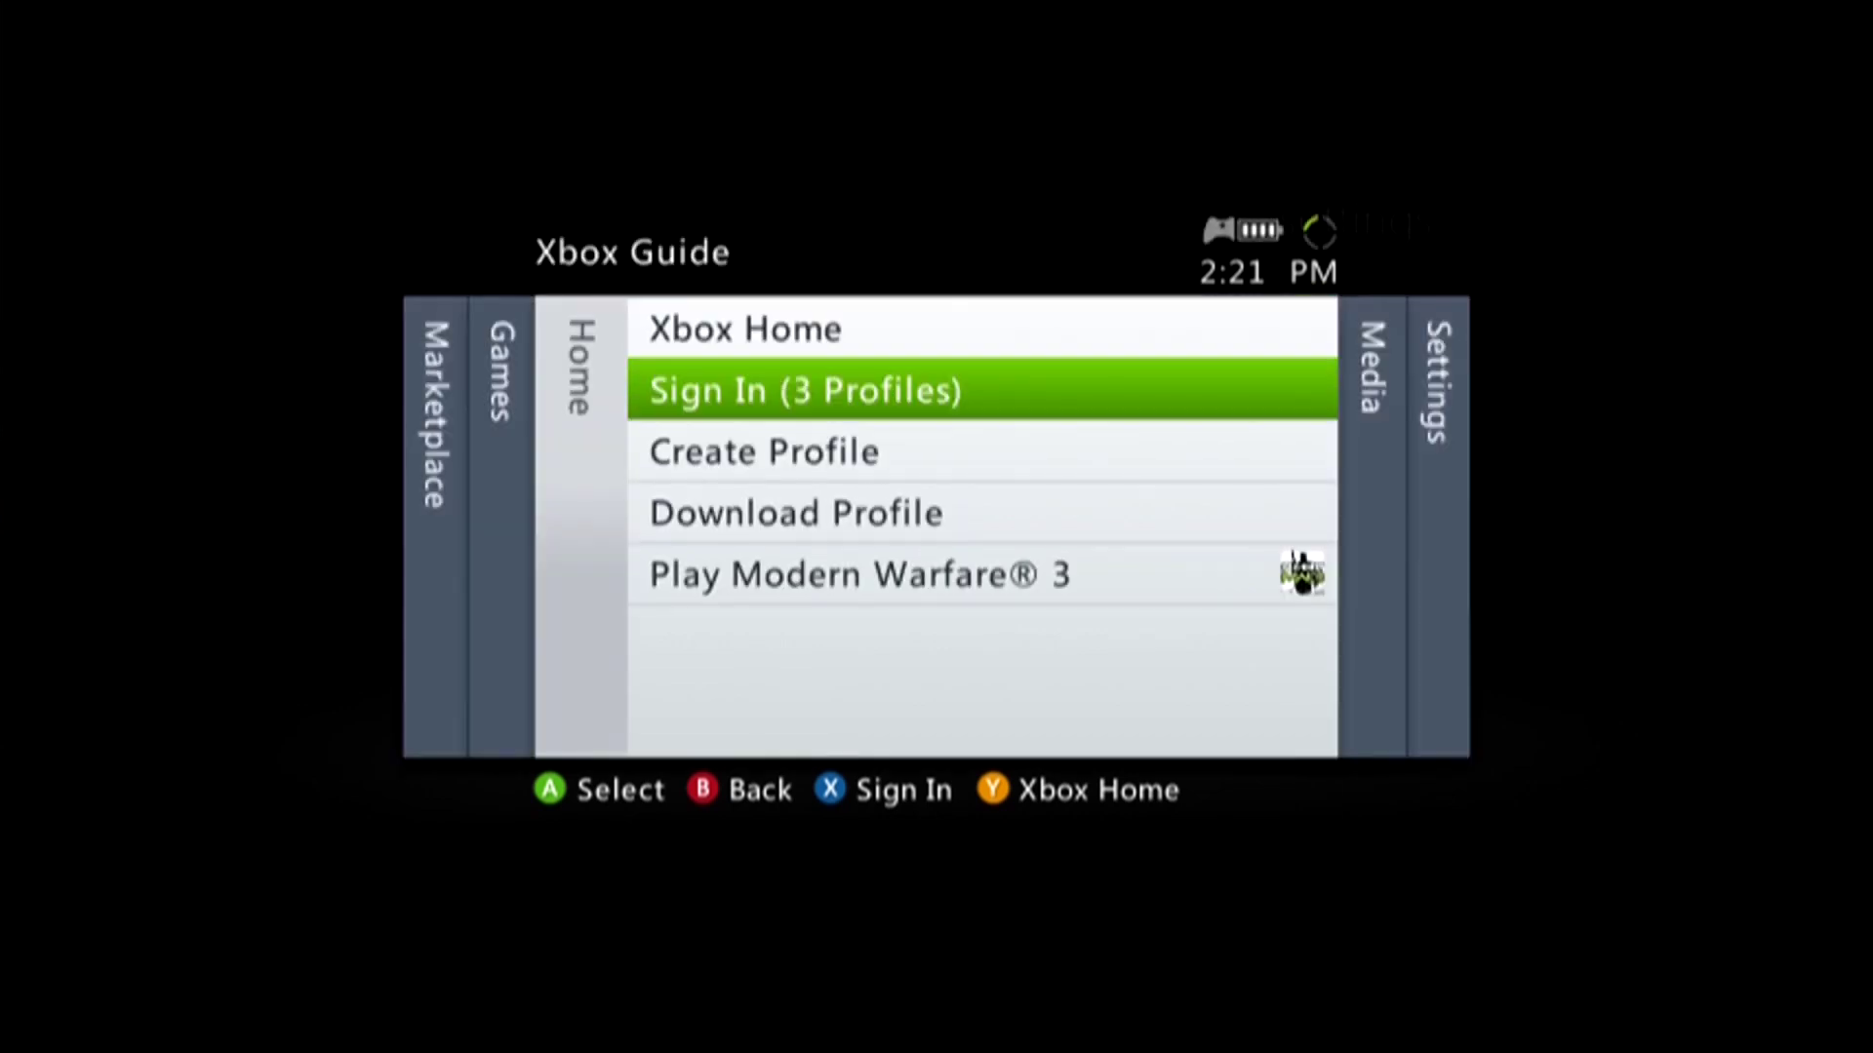
key(Return)
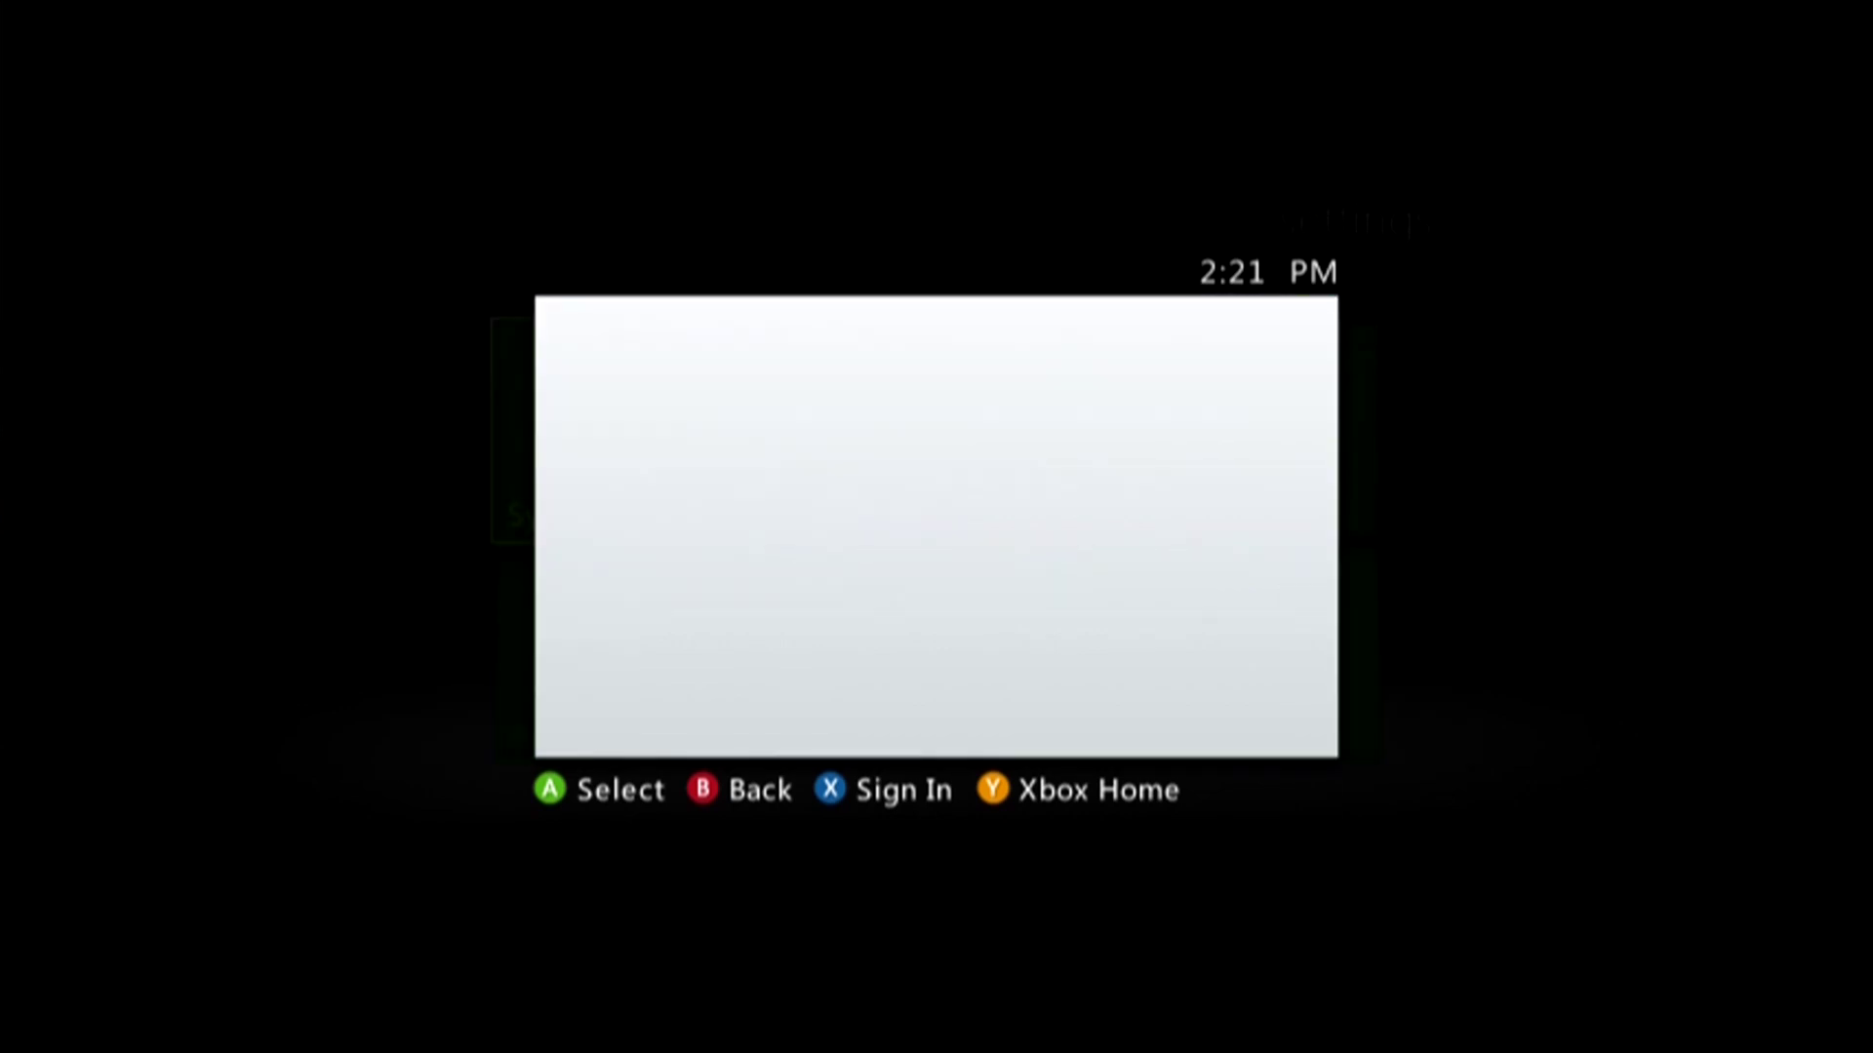
key(Down)
key(Return)
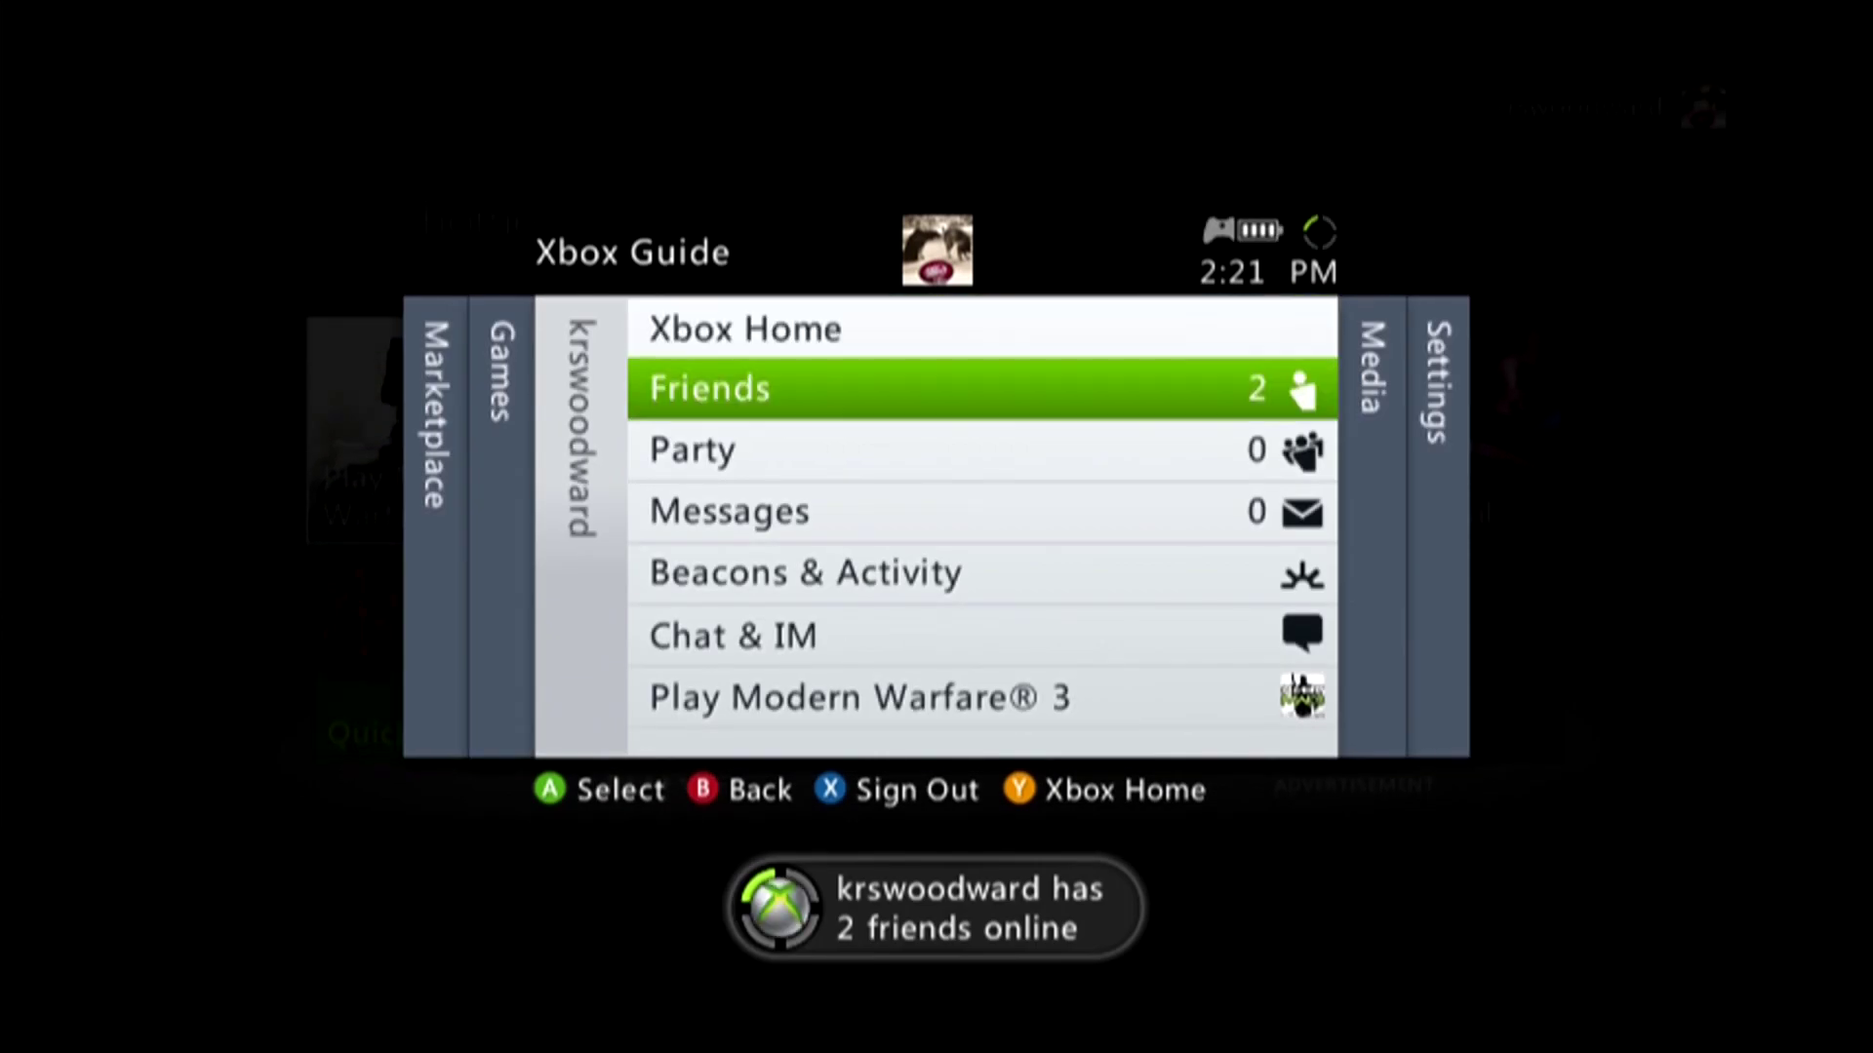
key(Down)
key(Down)
key(Escape)
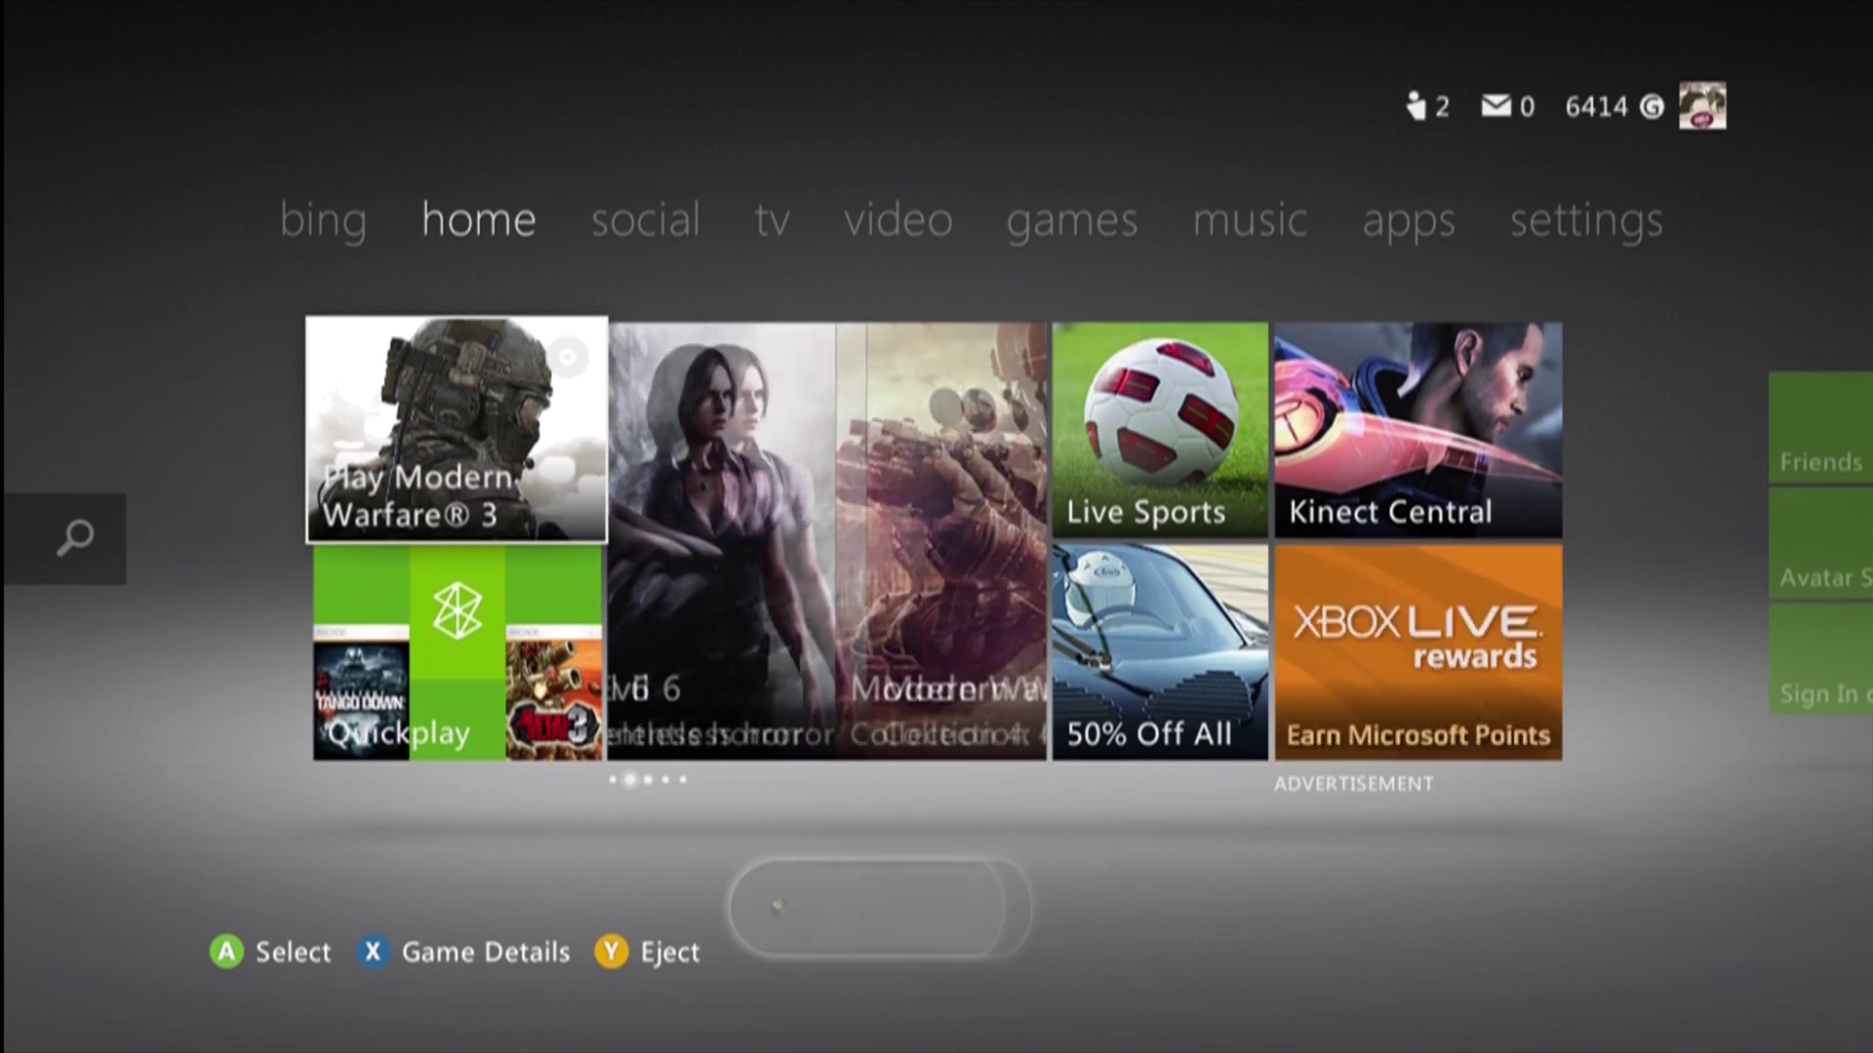
From the social tab, open the profile's Change Theme list and select Dishonored.
key(Right)
key(Right)
key(Left)
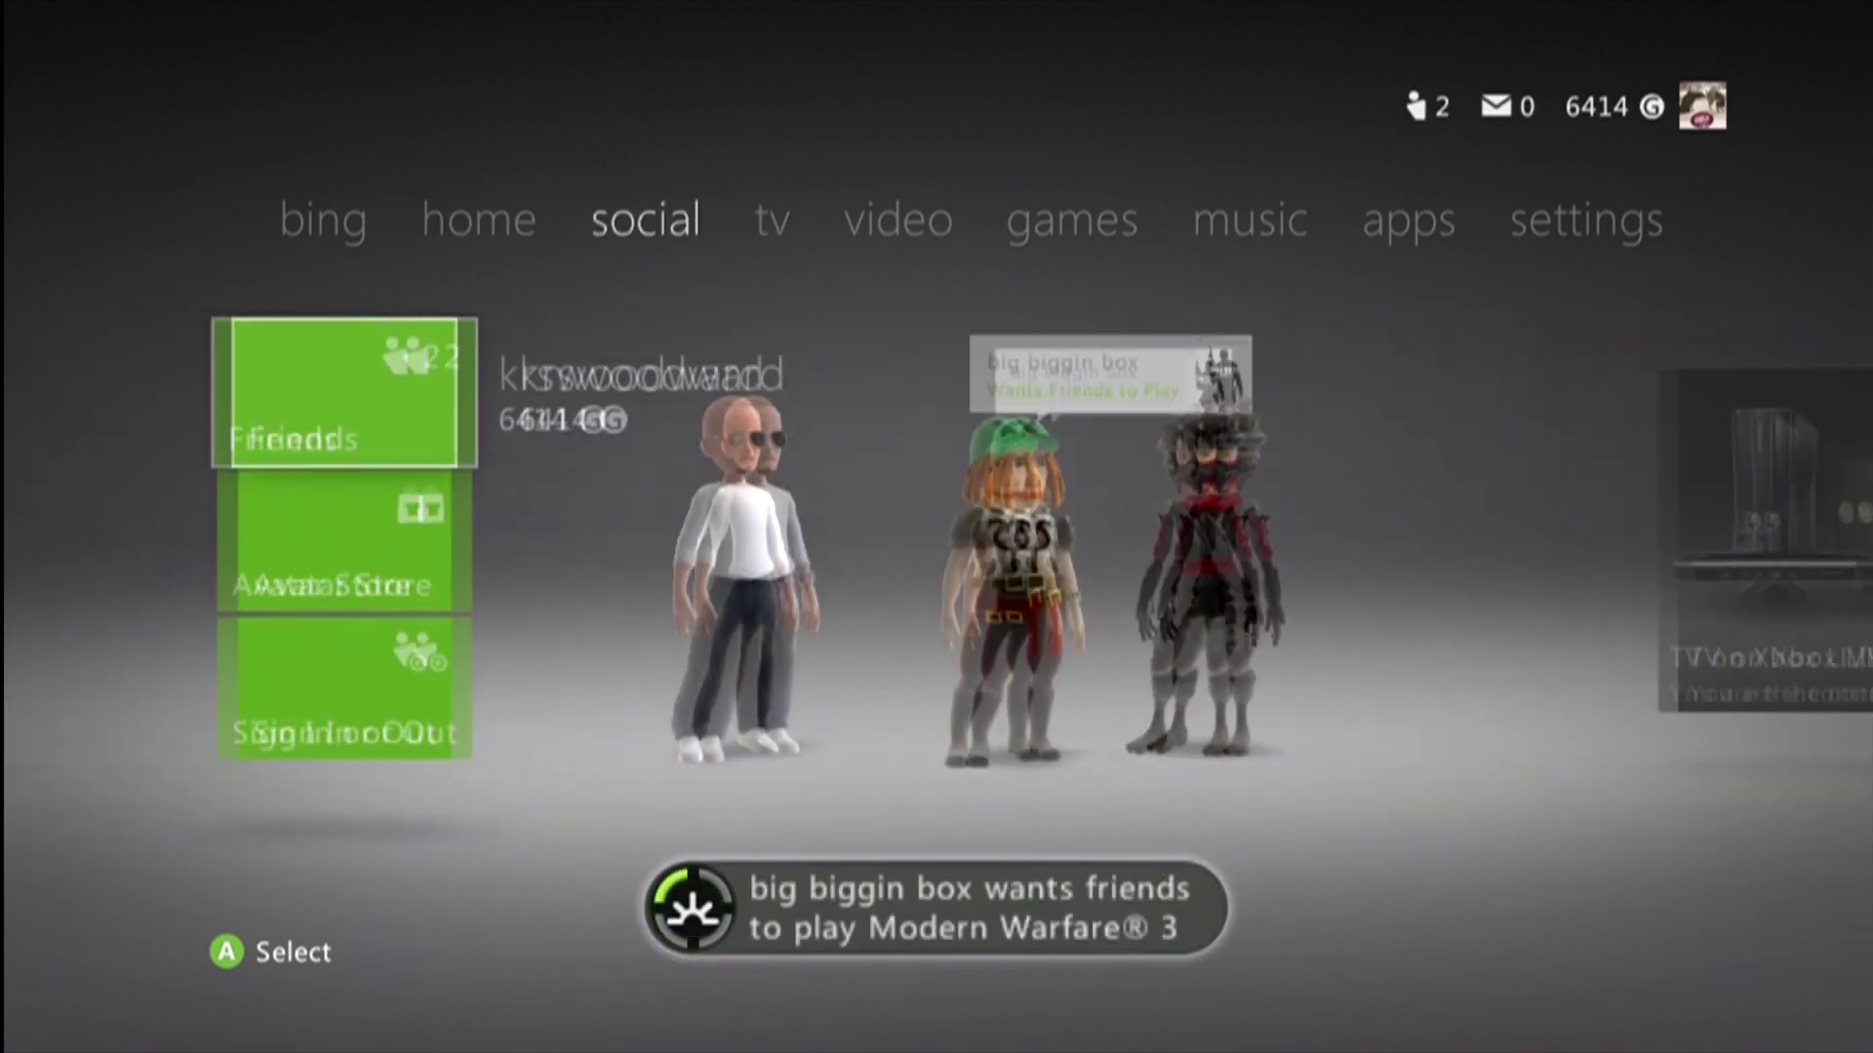
key(Return)
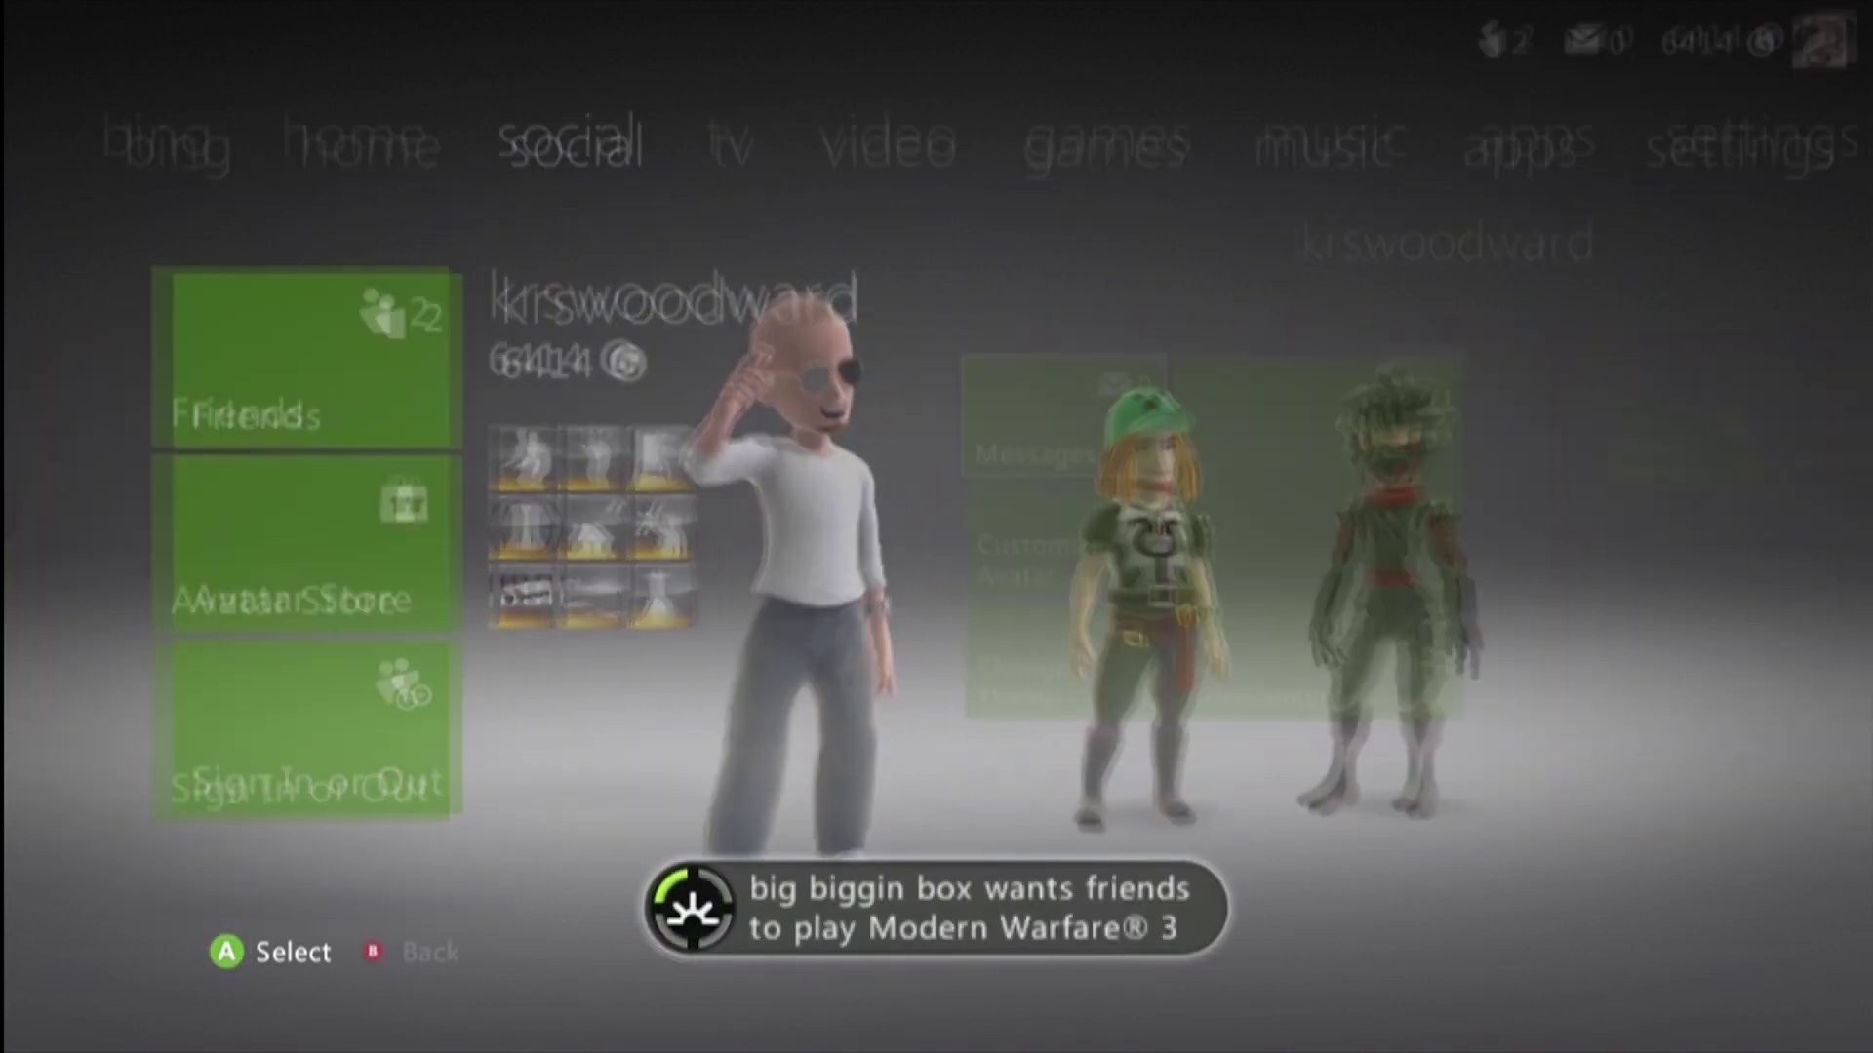
key(Down)
key(Down)
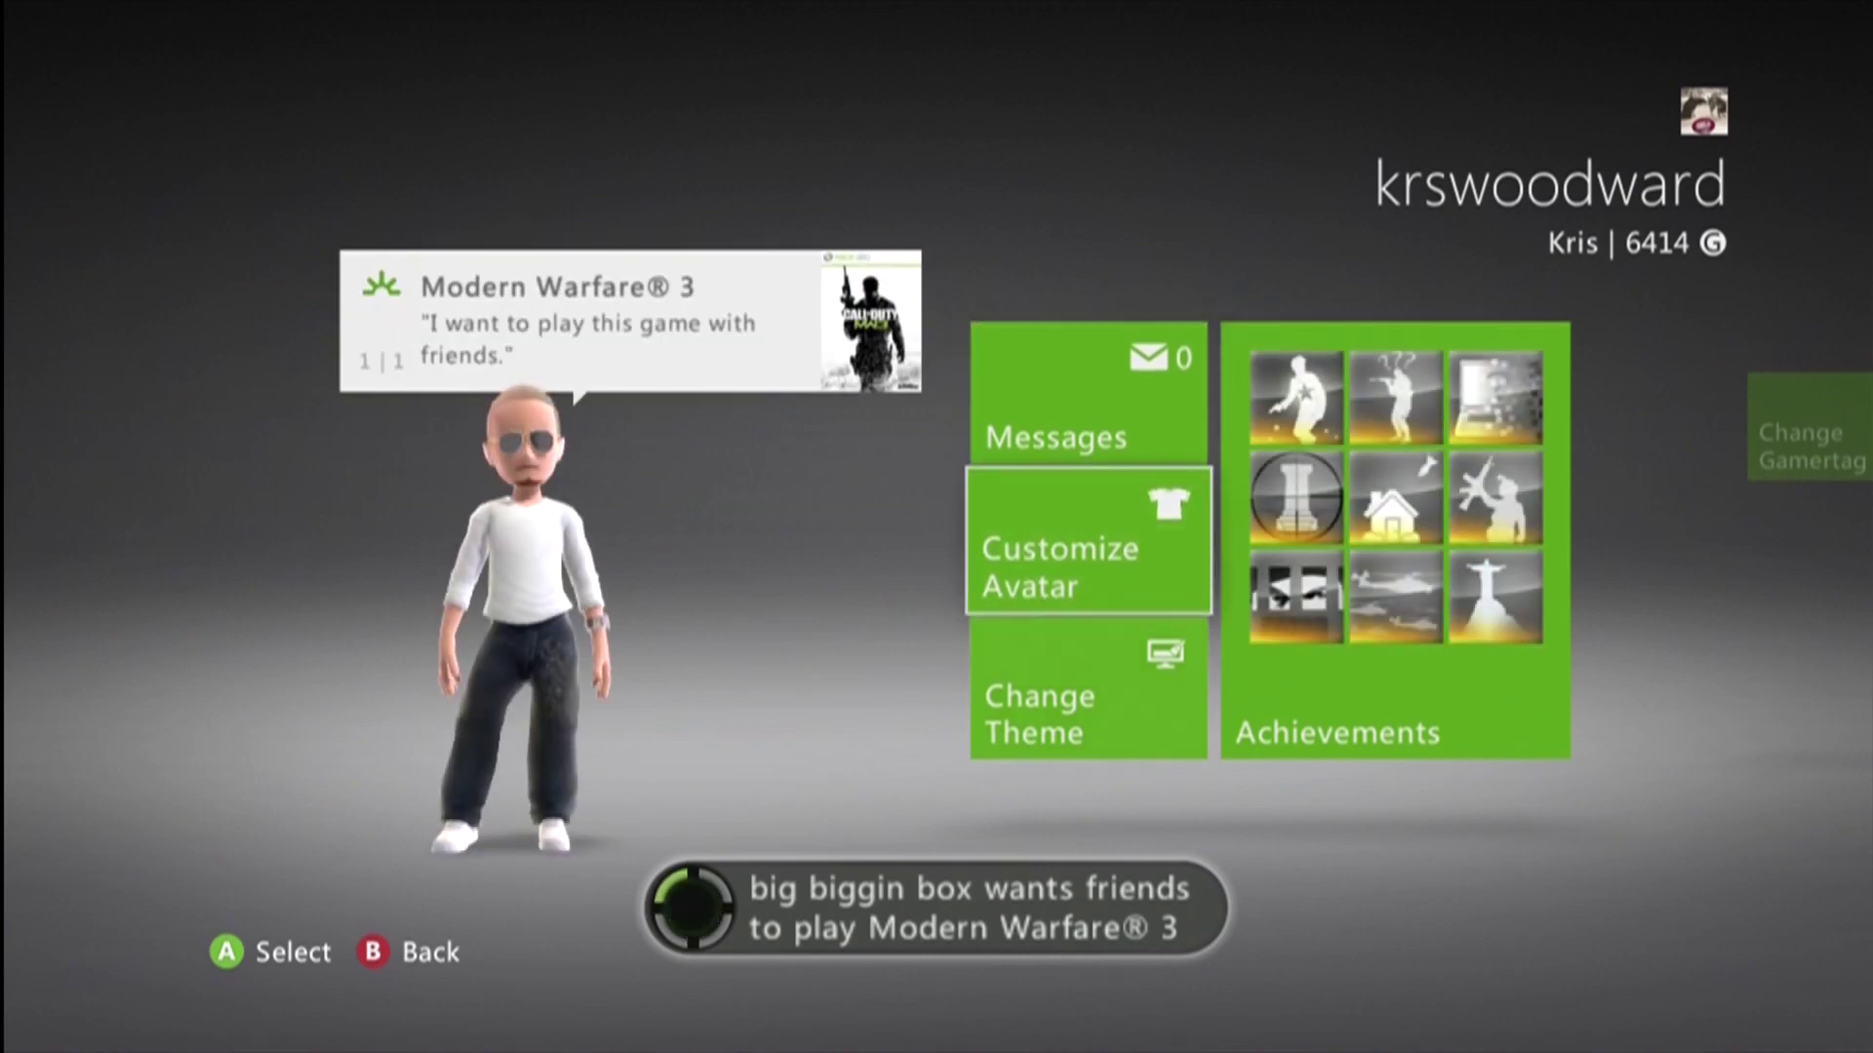
key(Return)
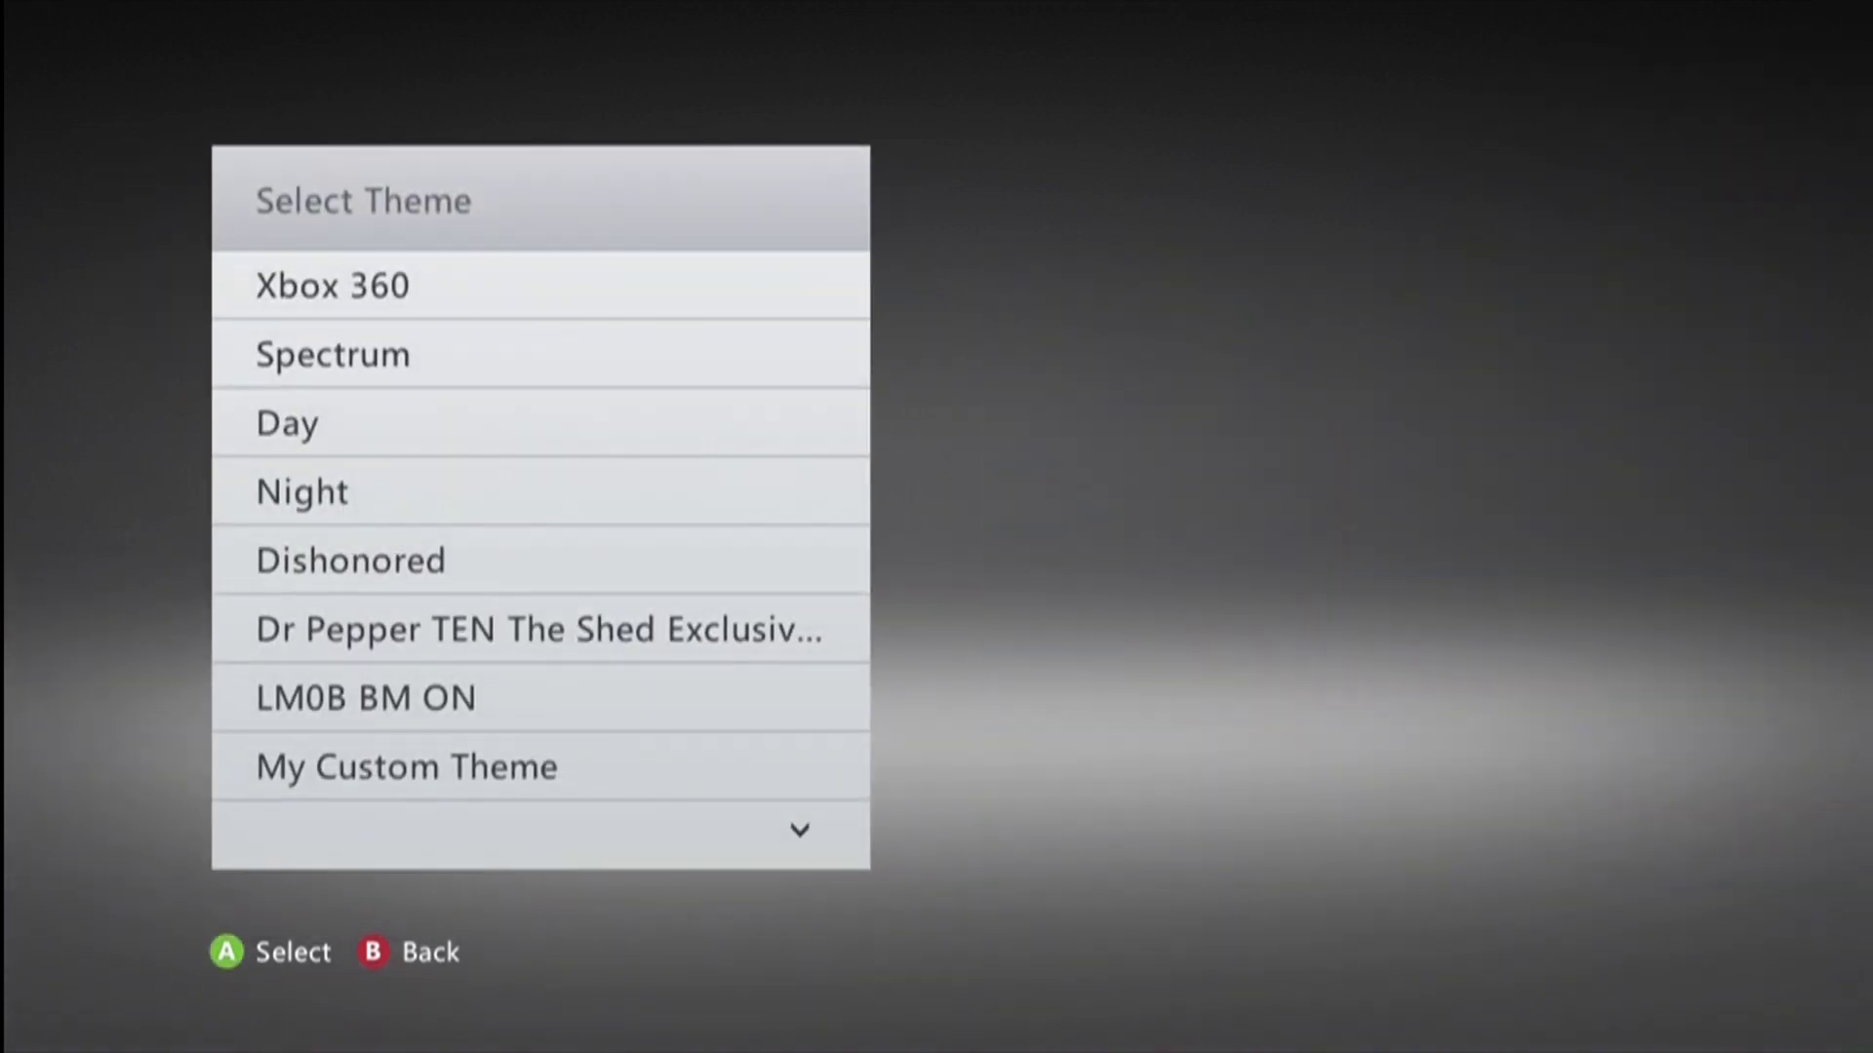
key(Down)
key(Down)
key(Down)
key(Down)
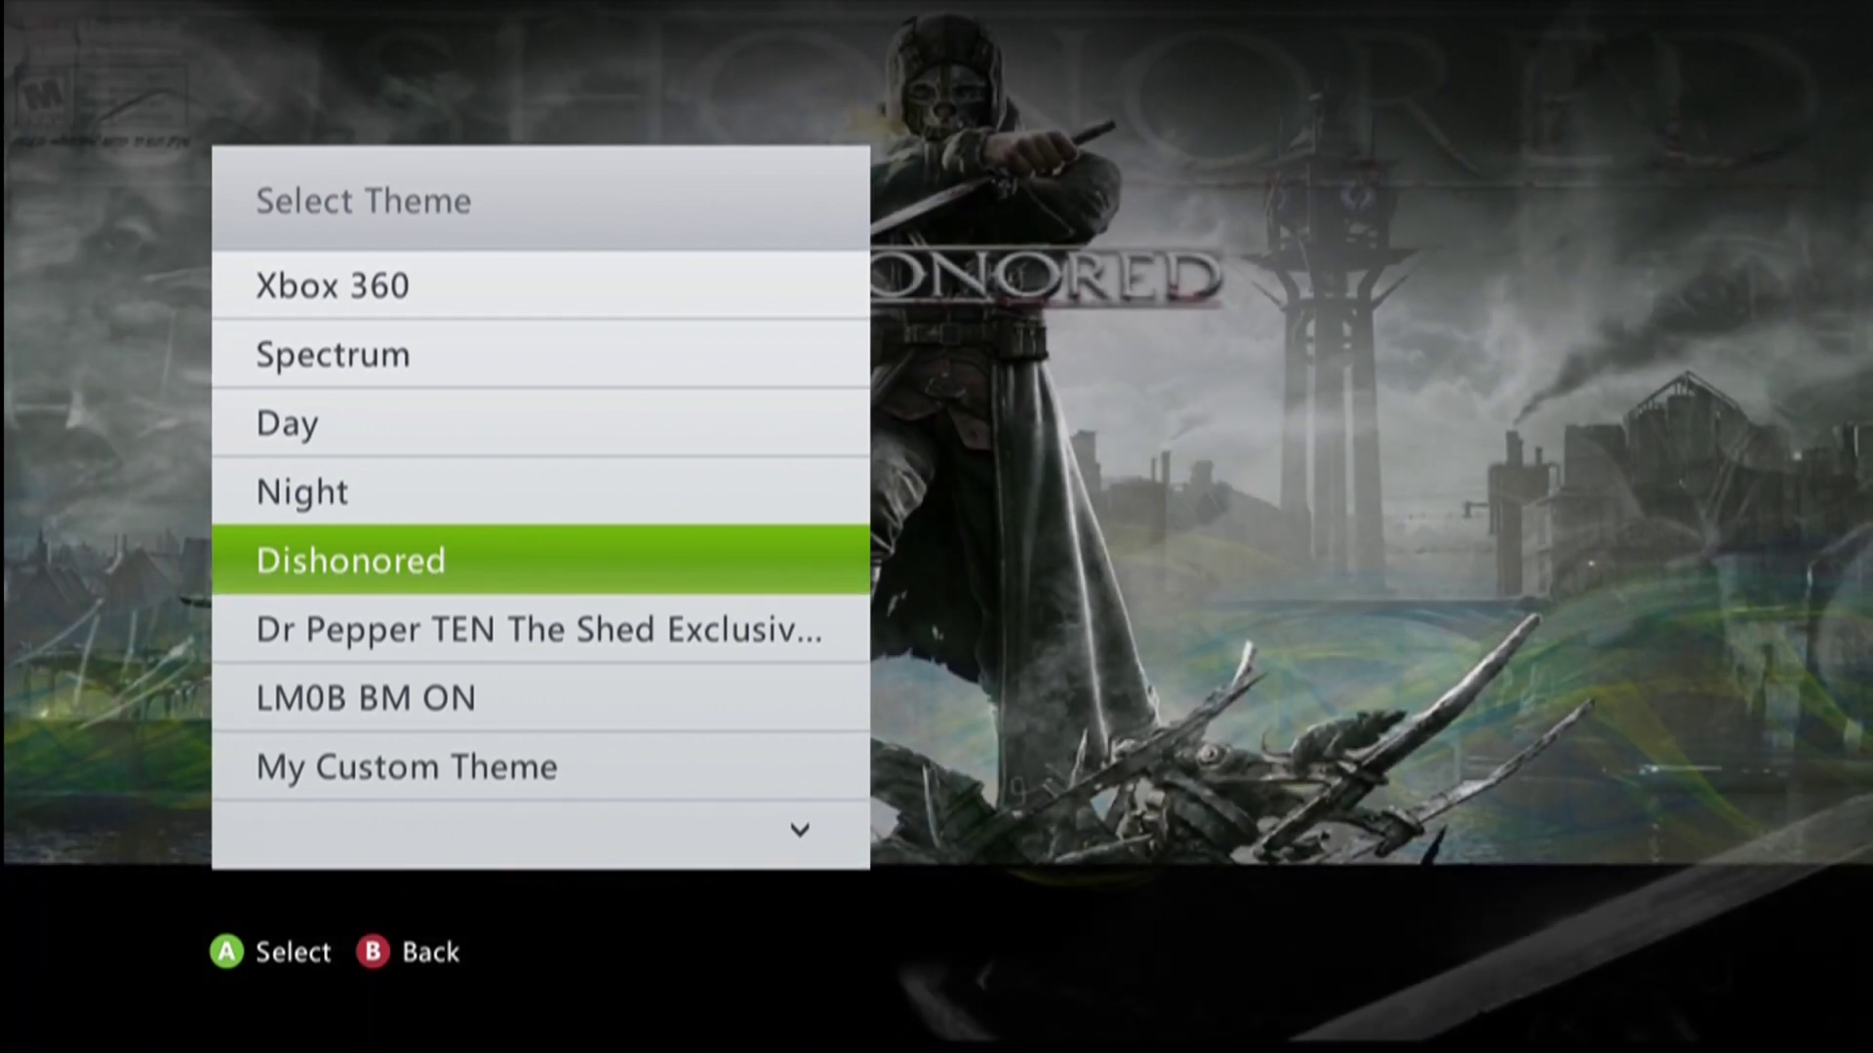
key(Return)
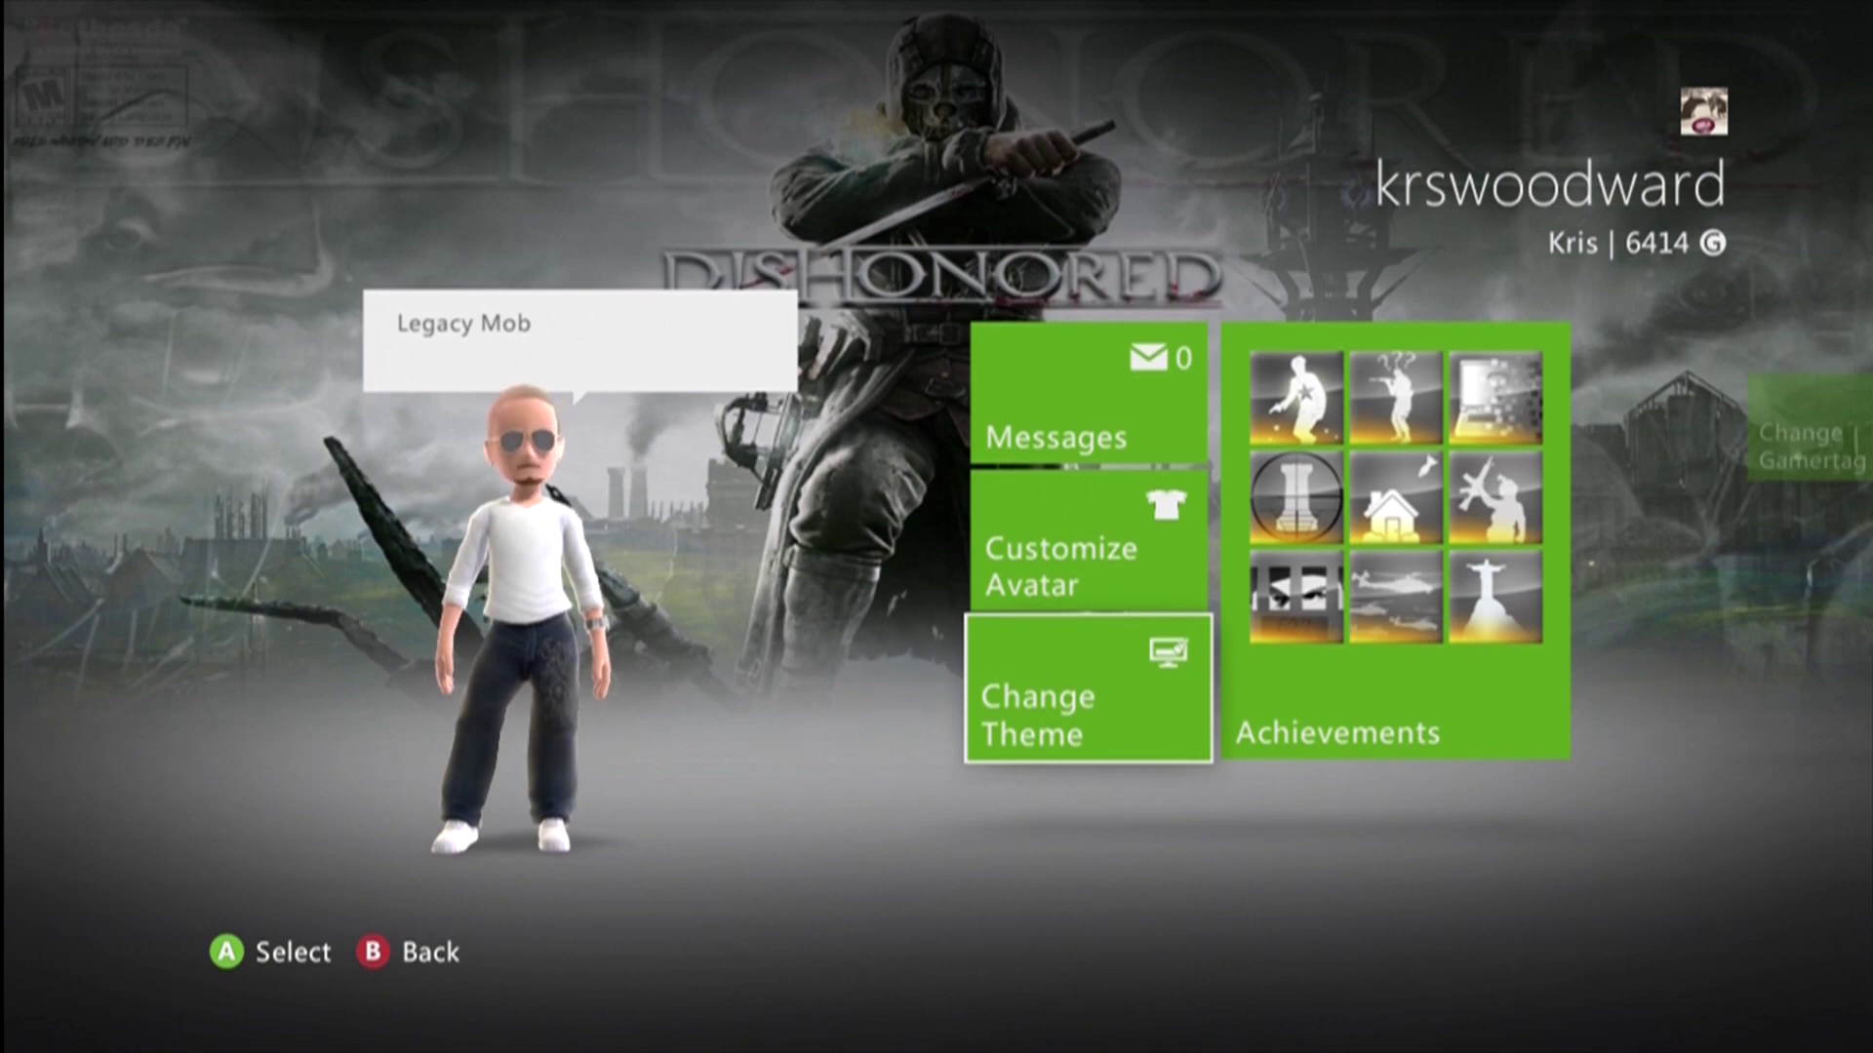
Leave the profile page and browse the home, bing and social tabs, ending on tv.
key(Escape)
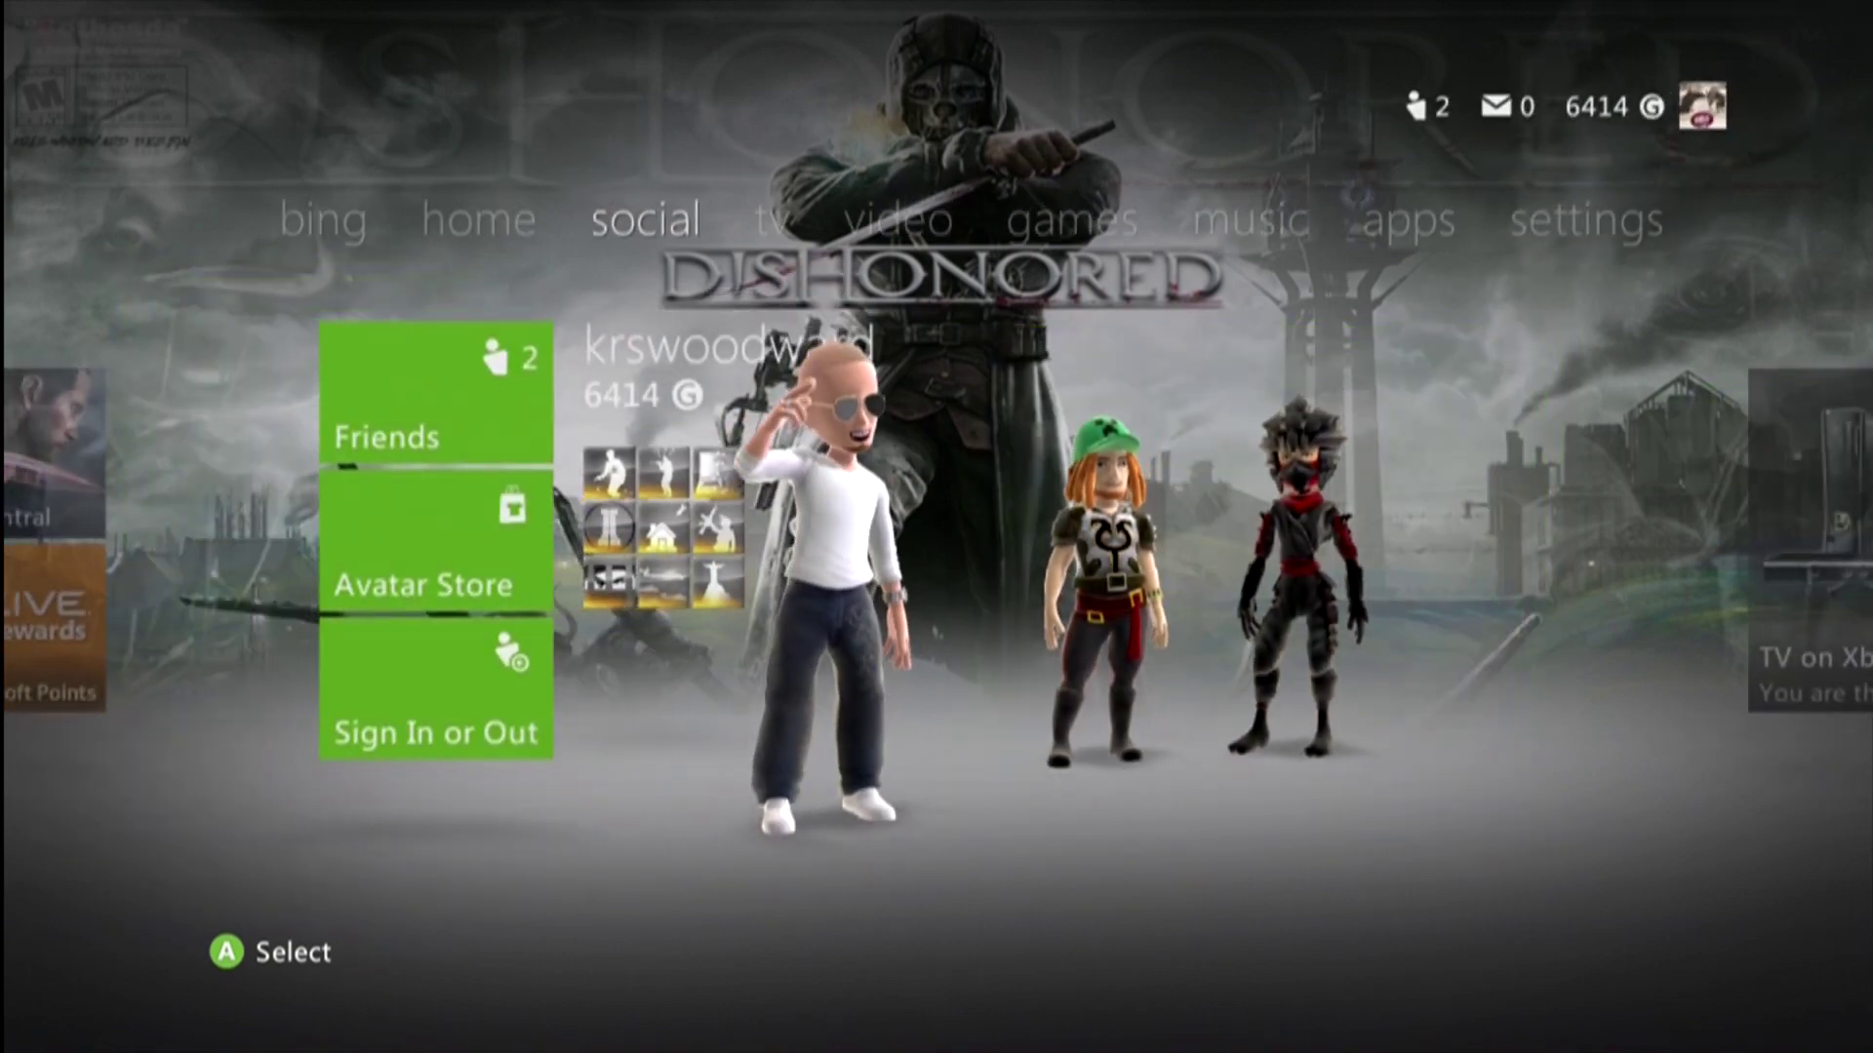
key(Left)
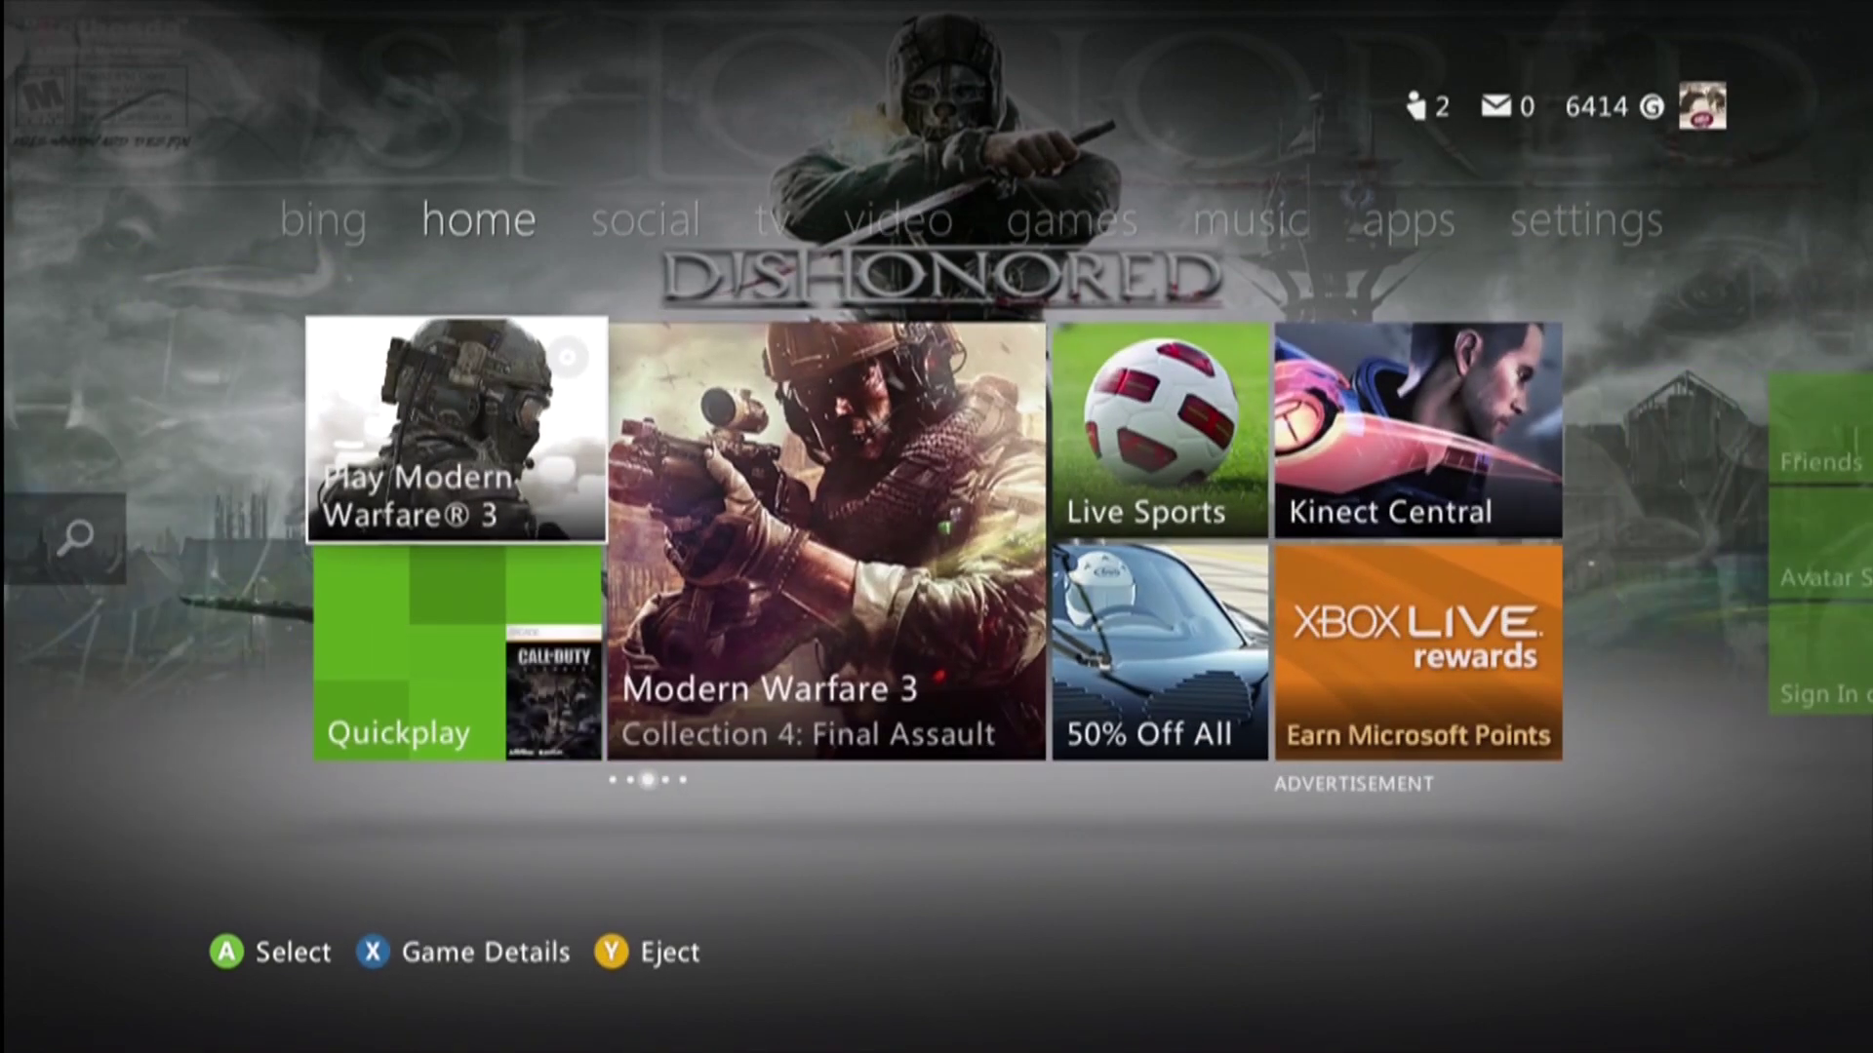
key(Left)
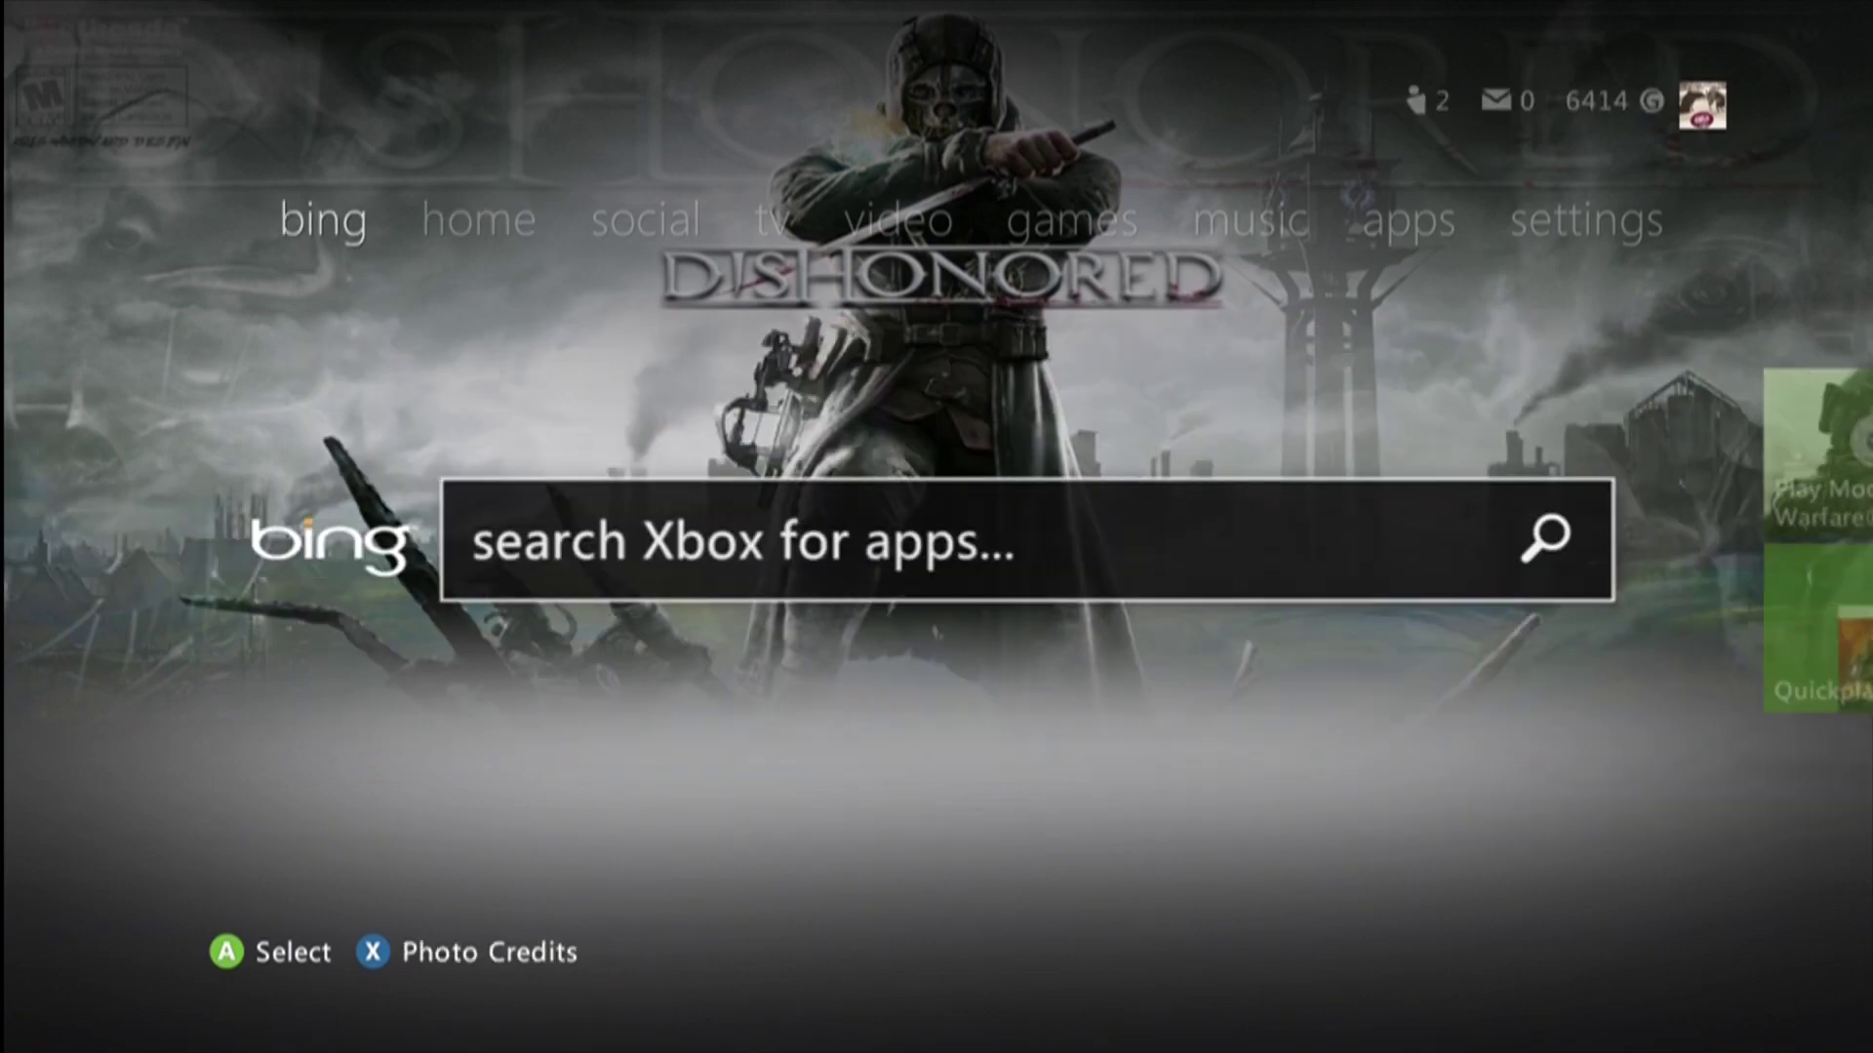
key(Right)
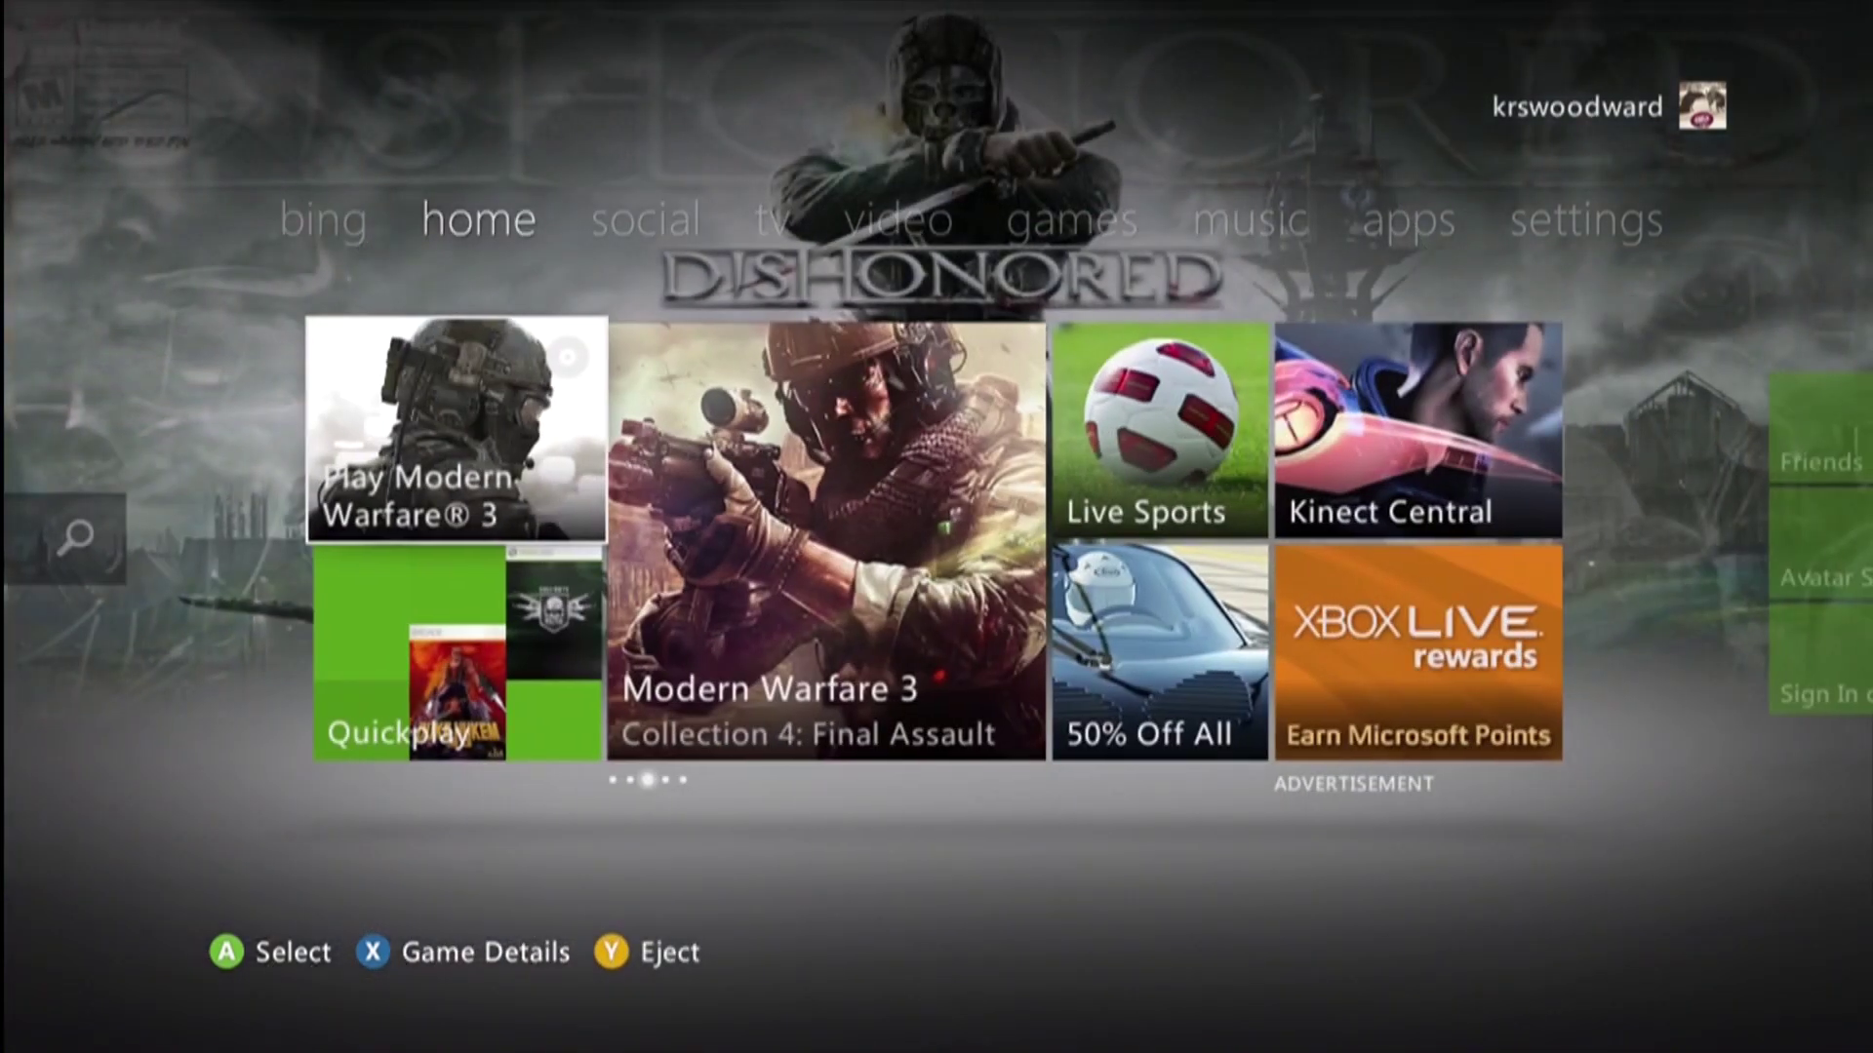
key(Right)
key(Right)
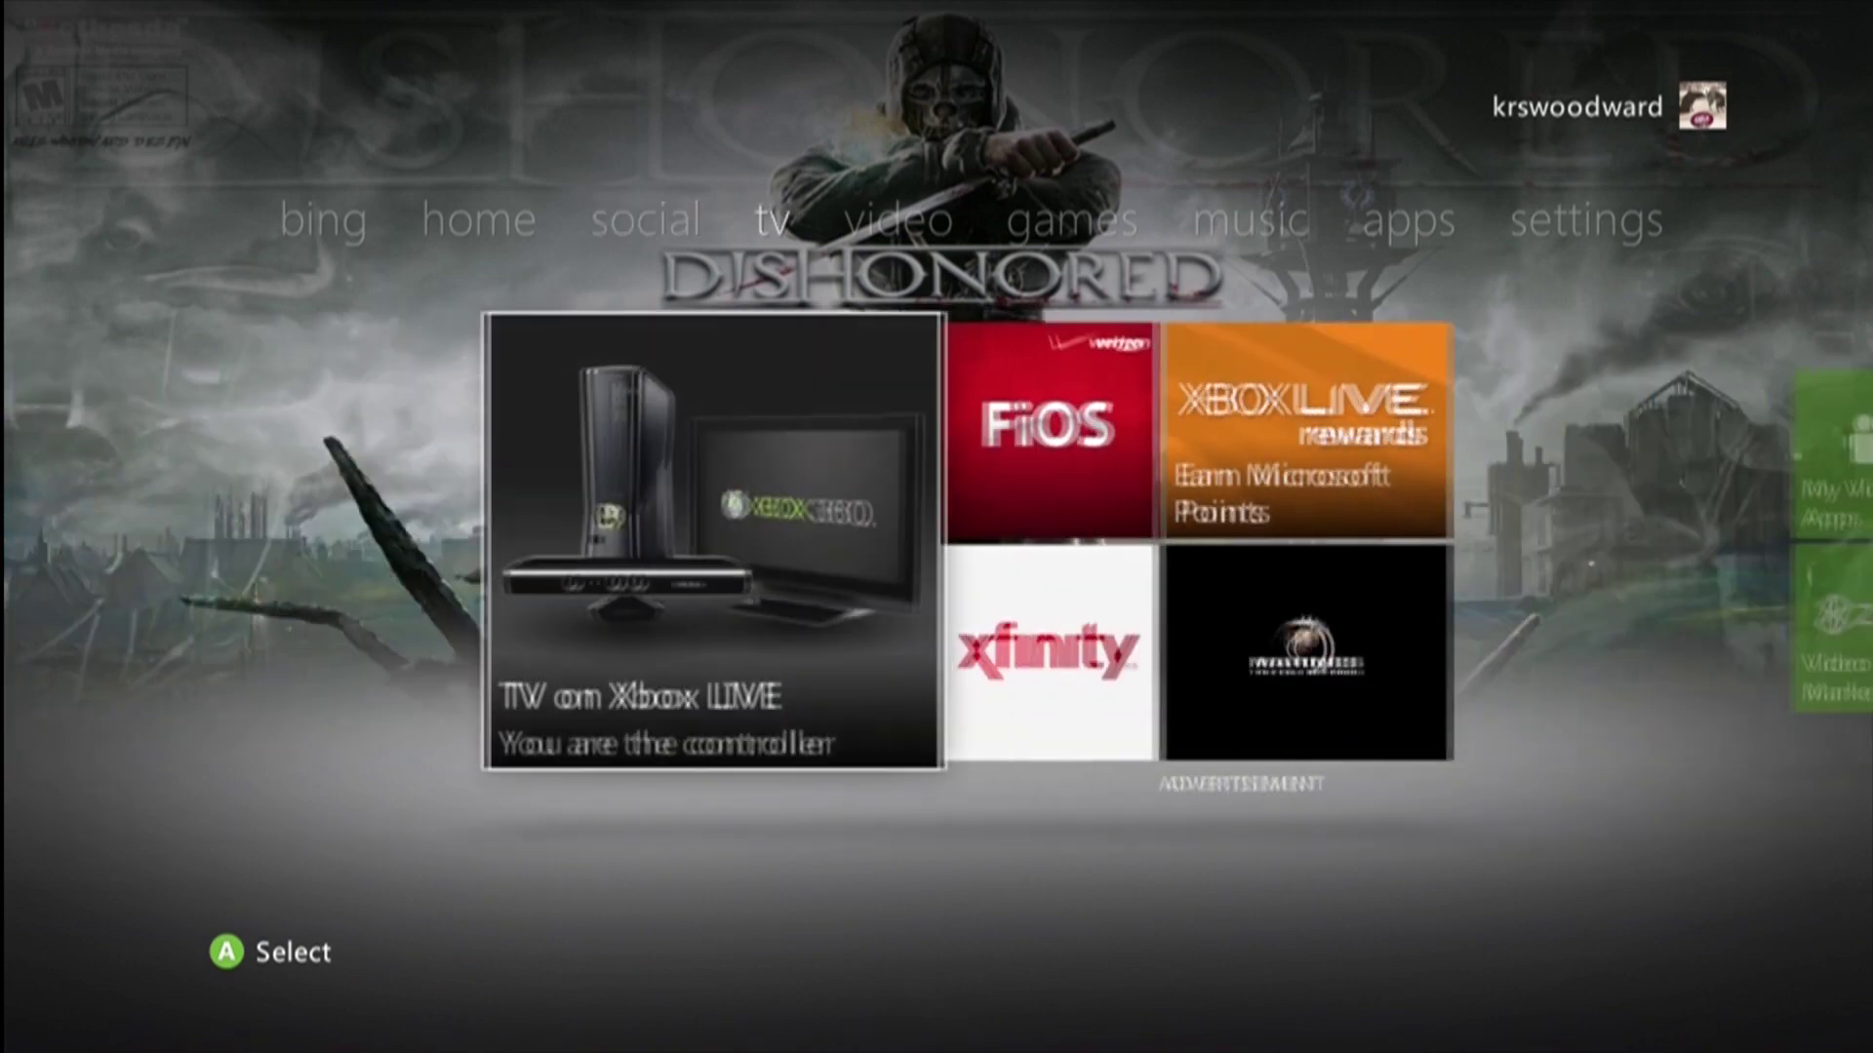